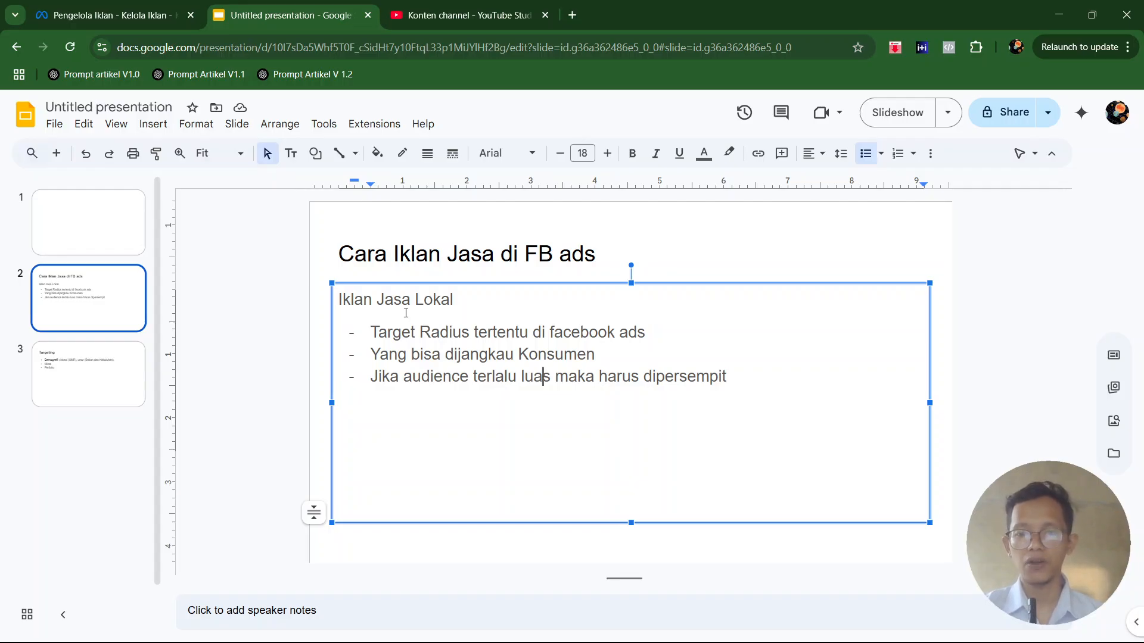
drag(367, 333, 654, 329)
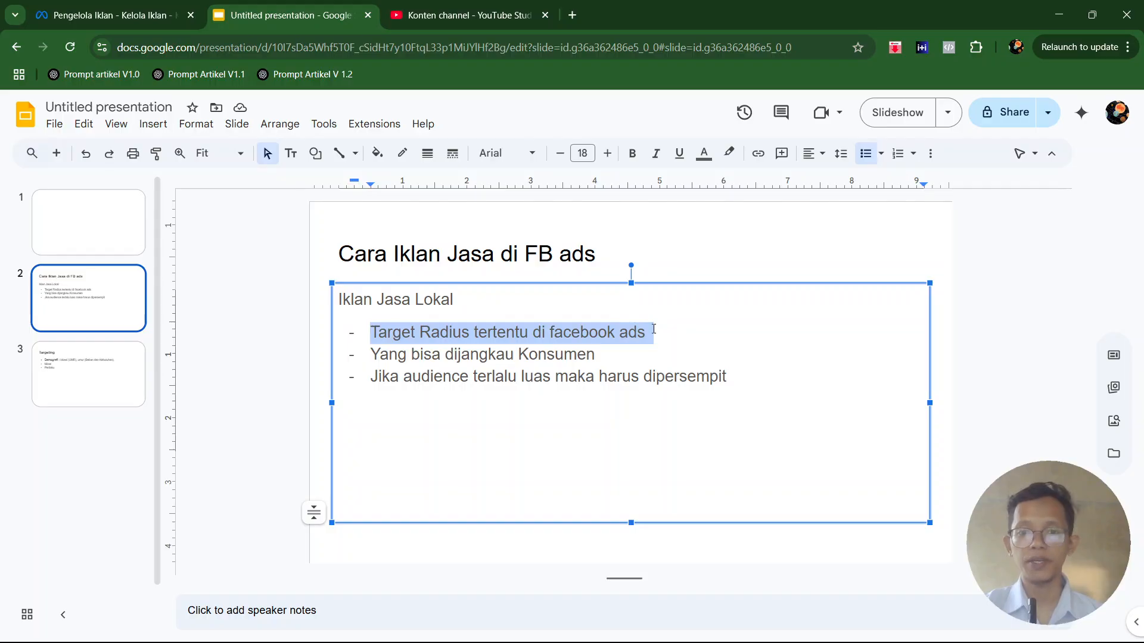
drag(430, 376, 723, 377)
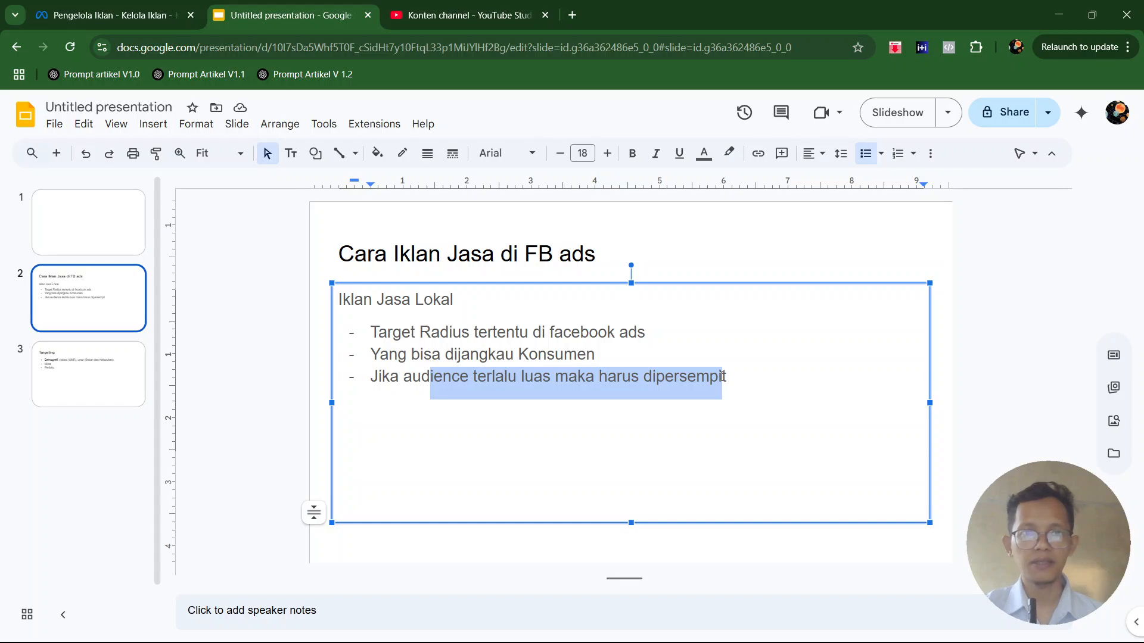
- Switch to Meta Ads Manager and create a new campaign with the Interaksi objective, using the manual interaction campaign format
click(101, 17)
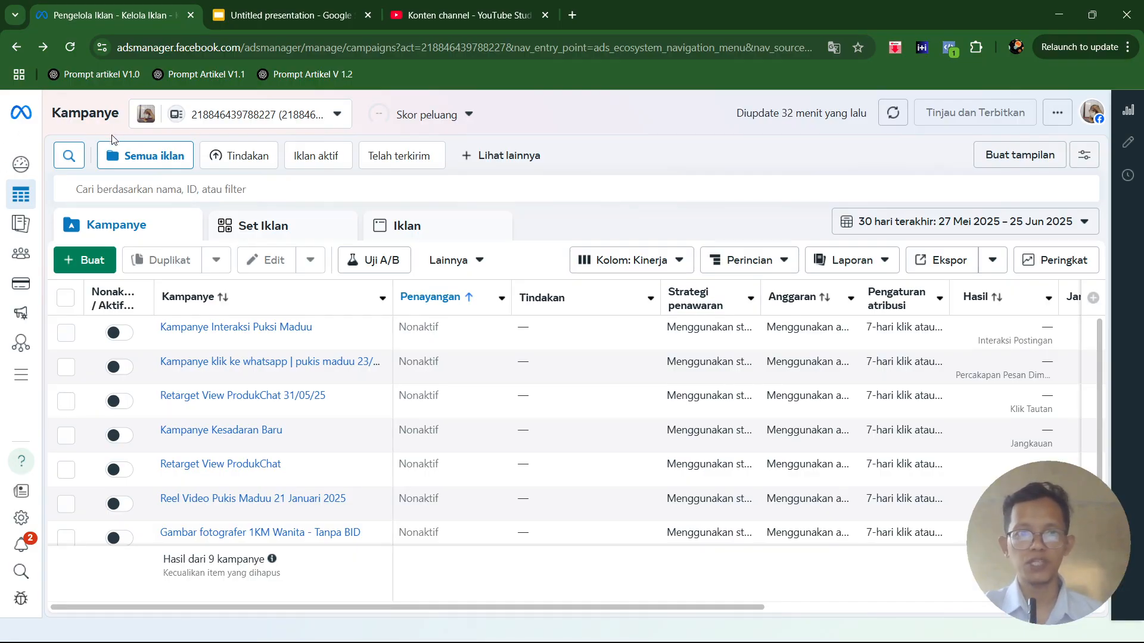
click(83, 268)
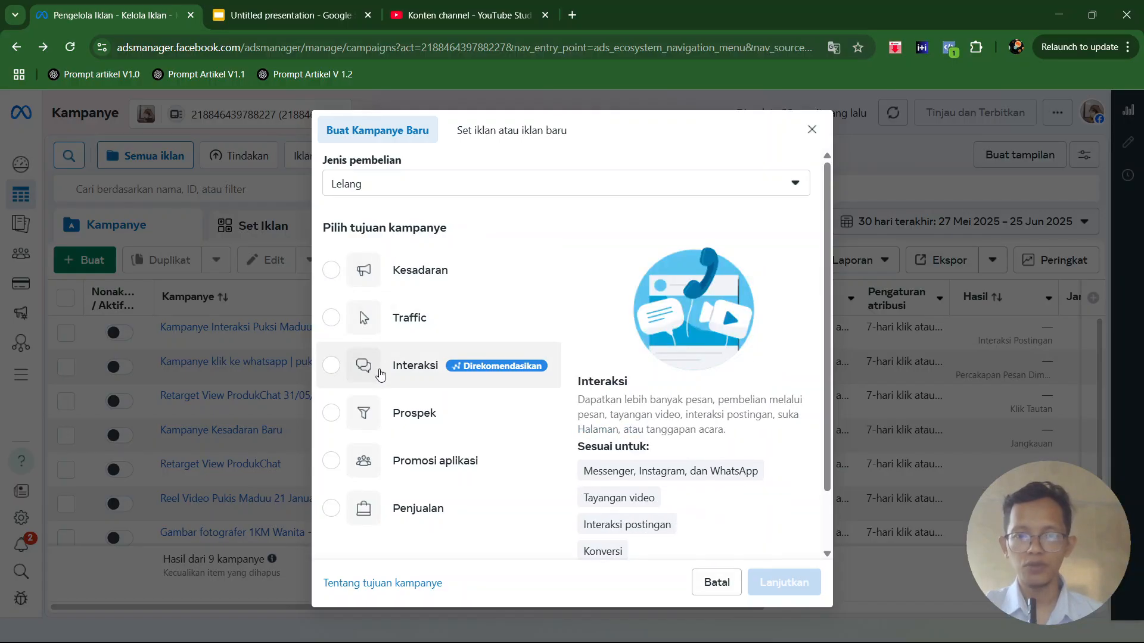
click(332, 367)
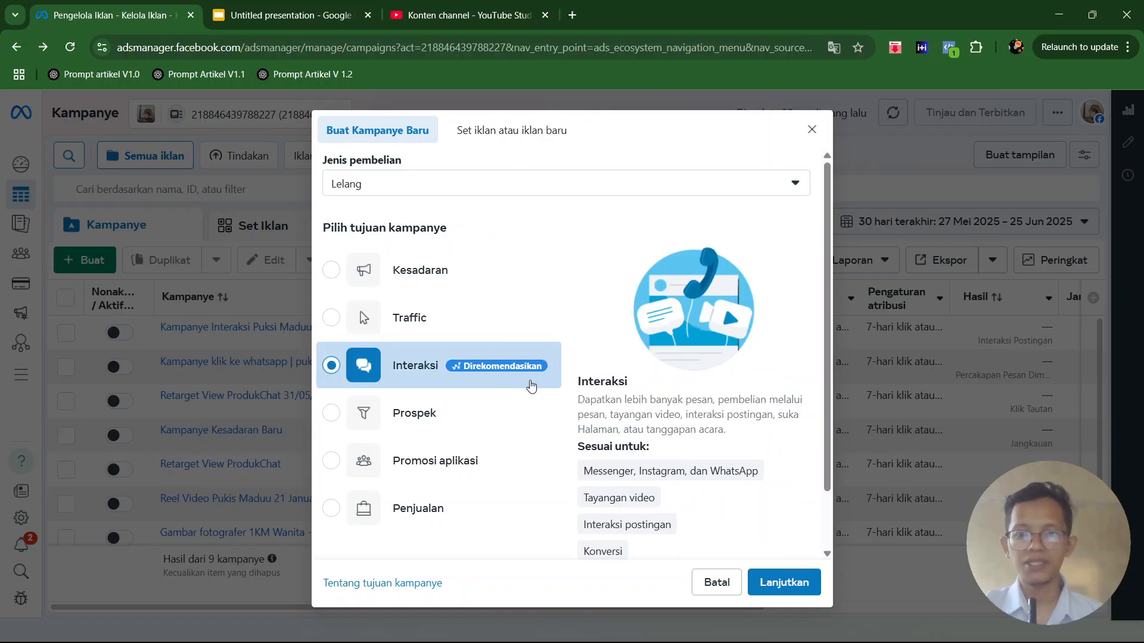
drag(718, 400, 605, 415)
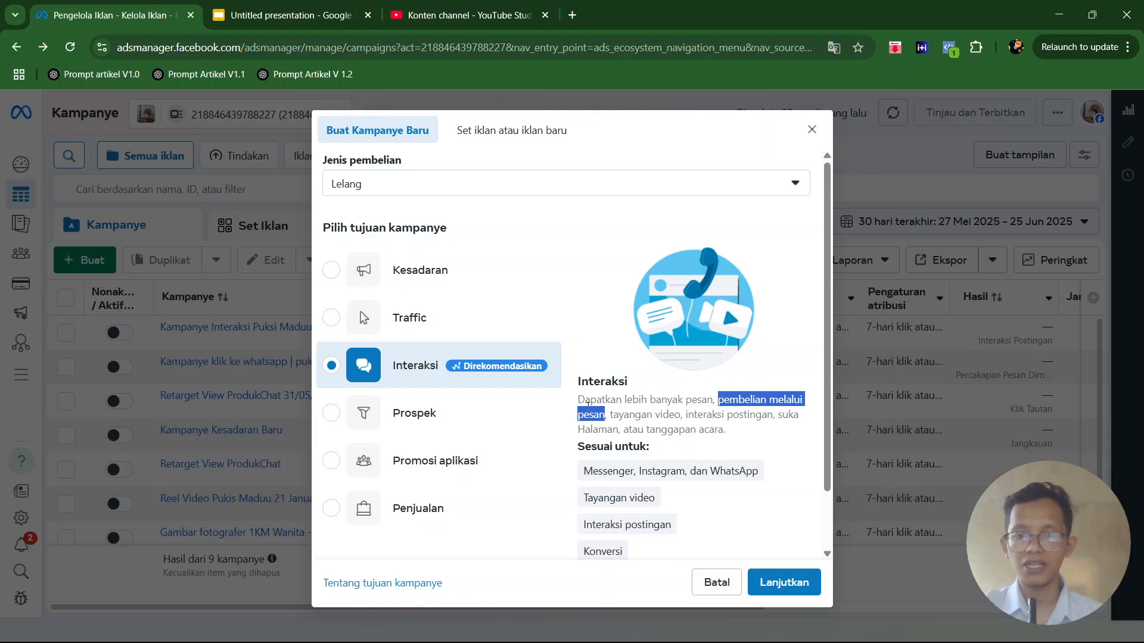
click(511, 377)
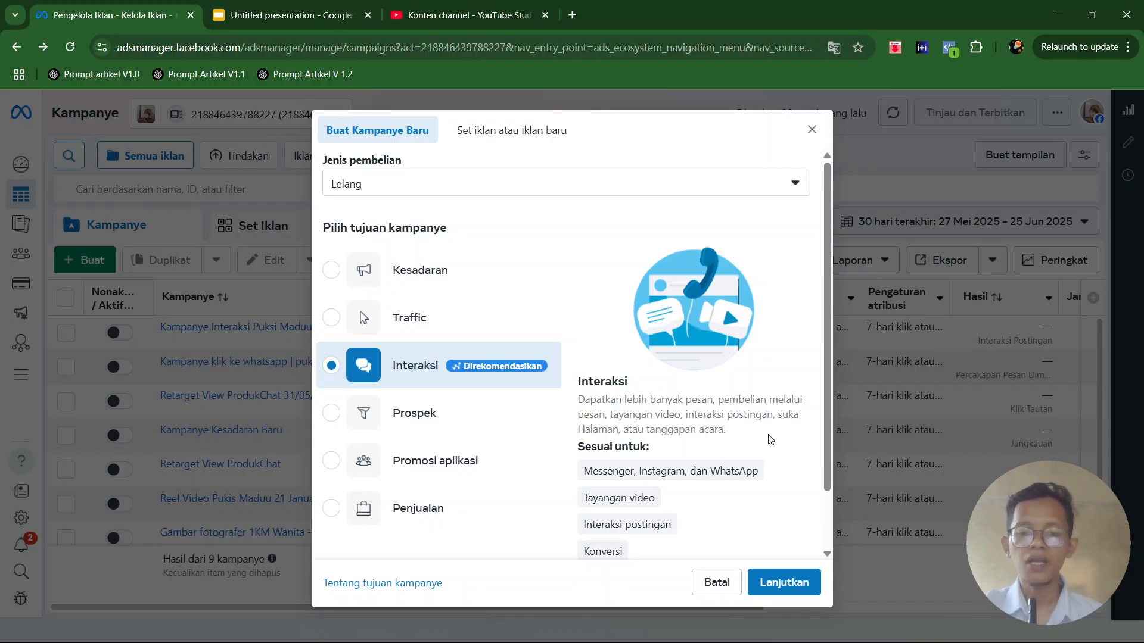
click(779, 585)
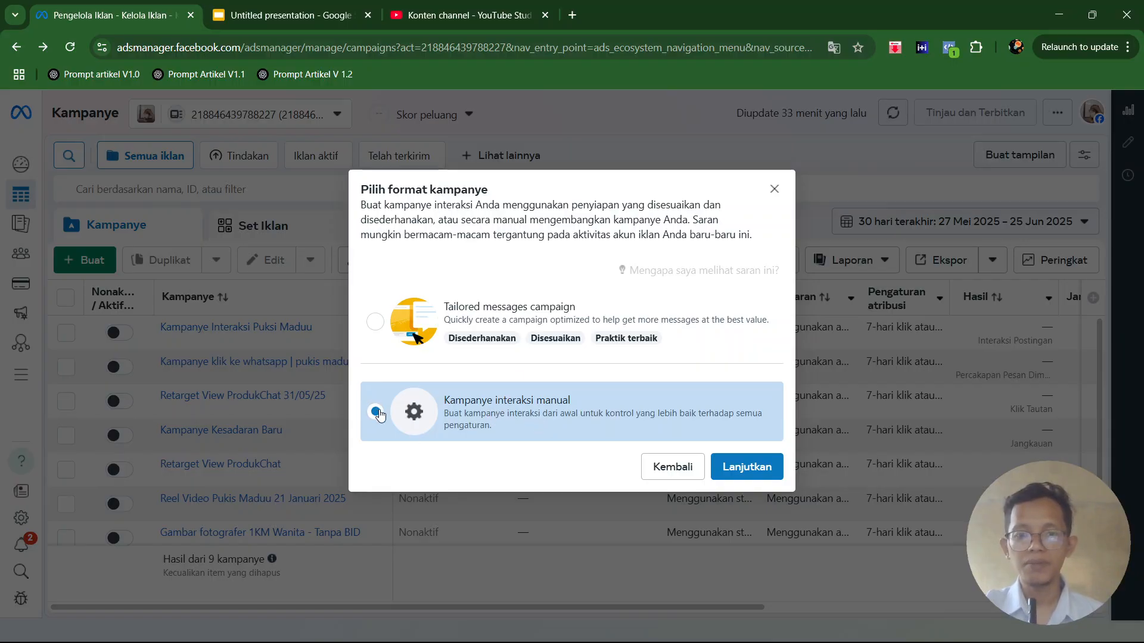
click(758, 467)
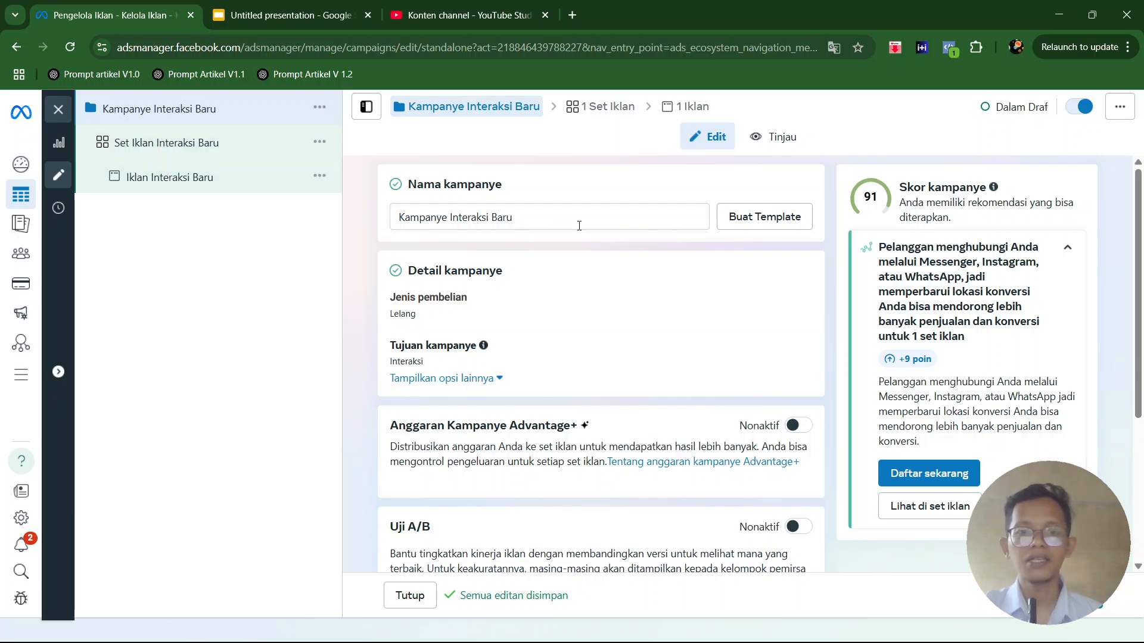
- Rename the campaign as "Iklan Jasa Fotografer Makanan"
drag(526, 221, 386, 221)
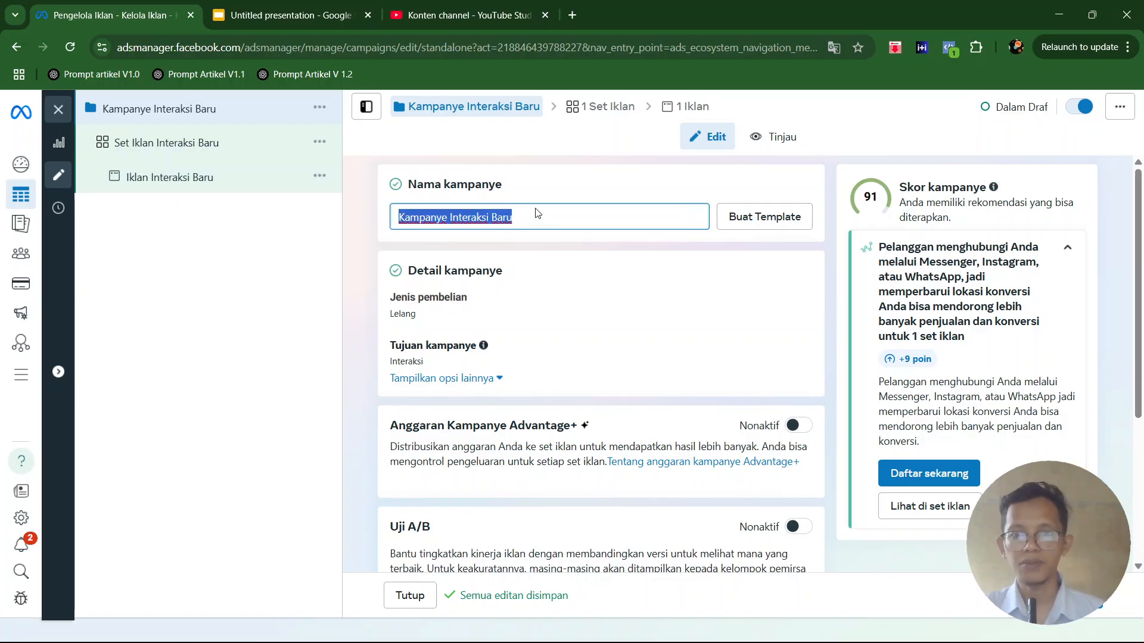
text(Iklan FOt)
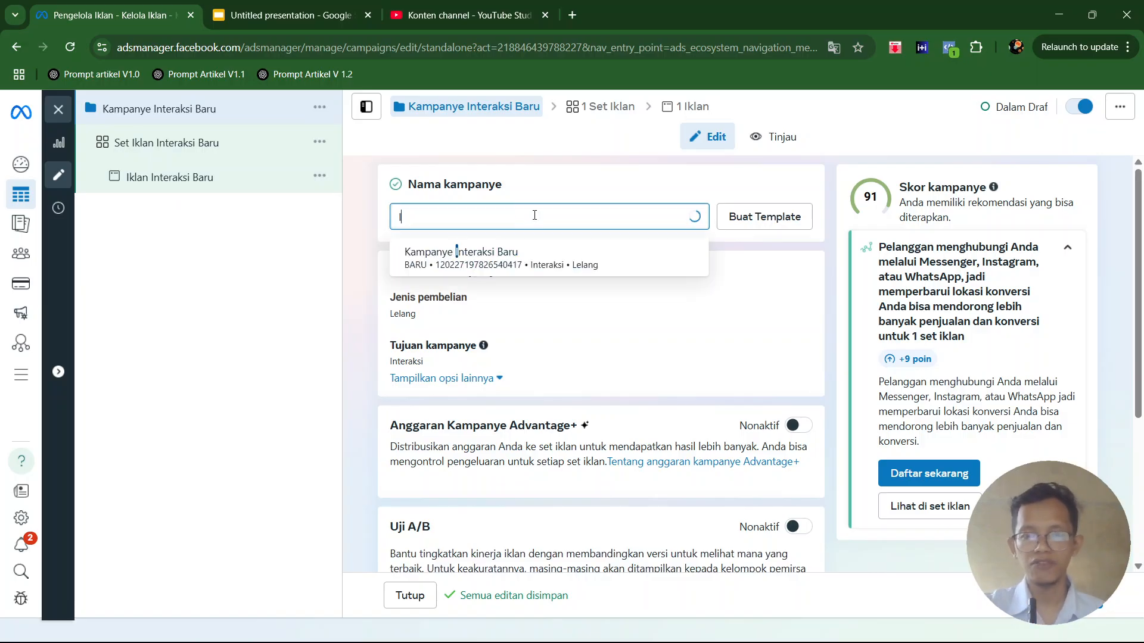
key(BackSpace)
key(BackSpace)
key(BackSpace)
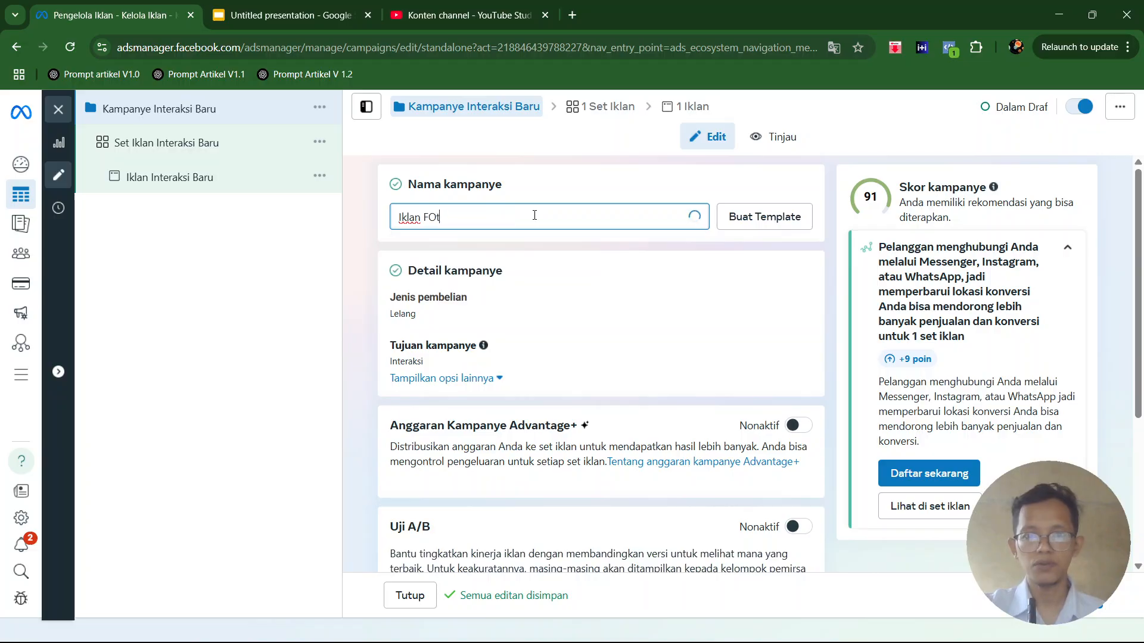
text(Fotografer Makanan)
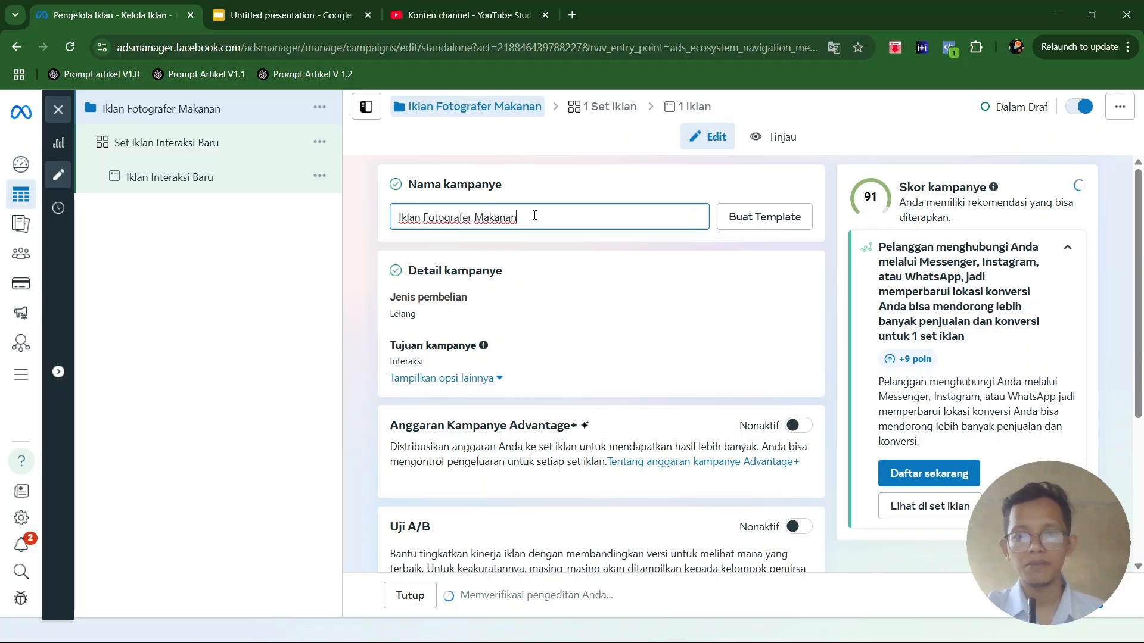
click(420, 216)
text(Jasa)
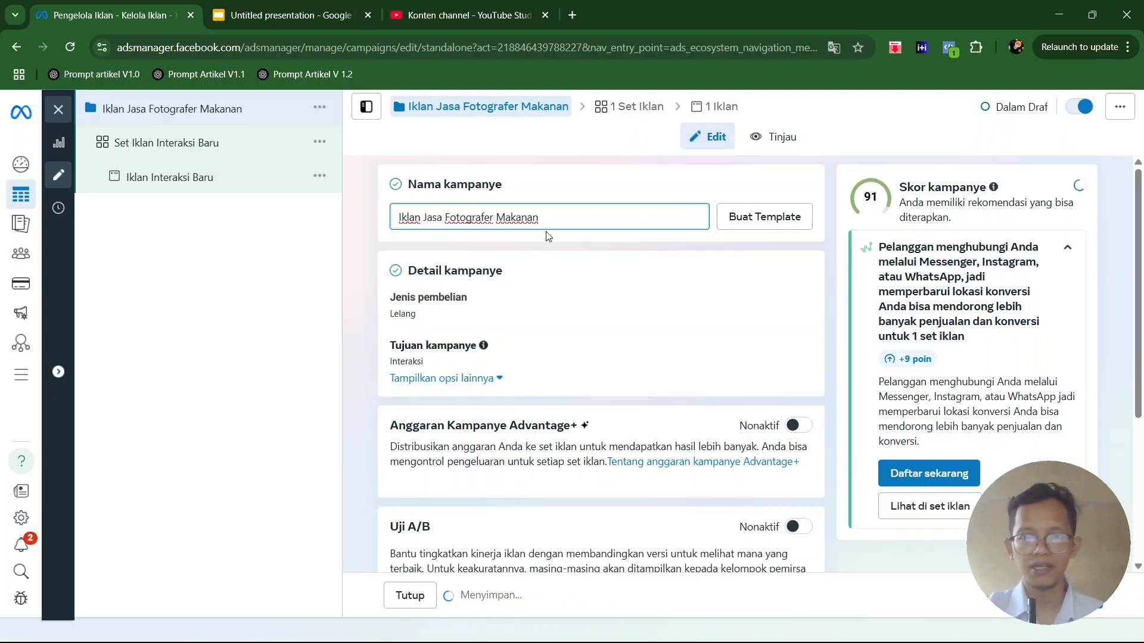
- Append the date 25/06/25 to the end of the campaign name
click(558, 220)
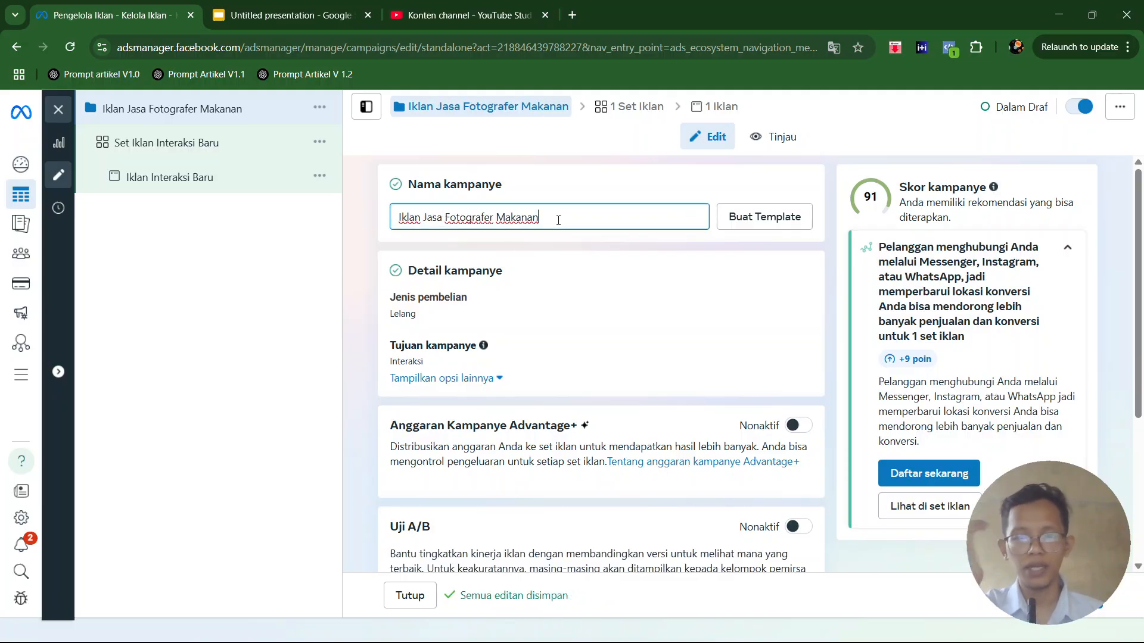
text(25/06/25)
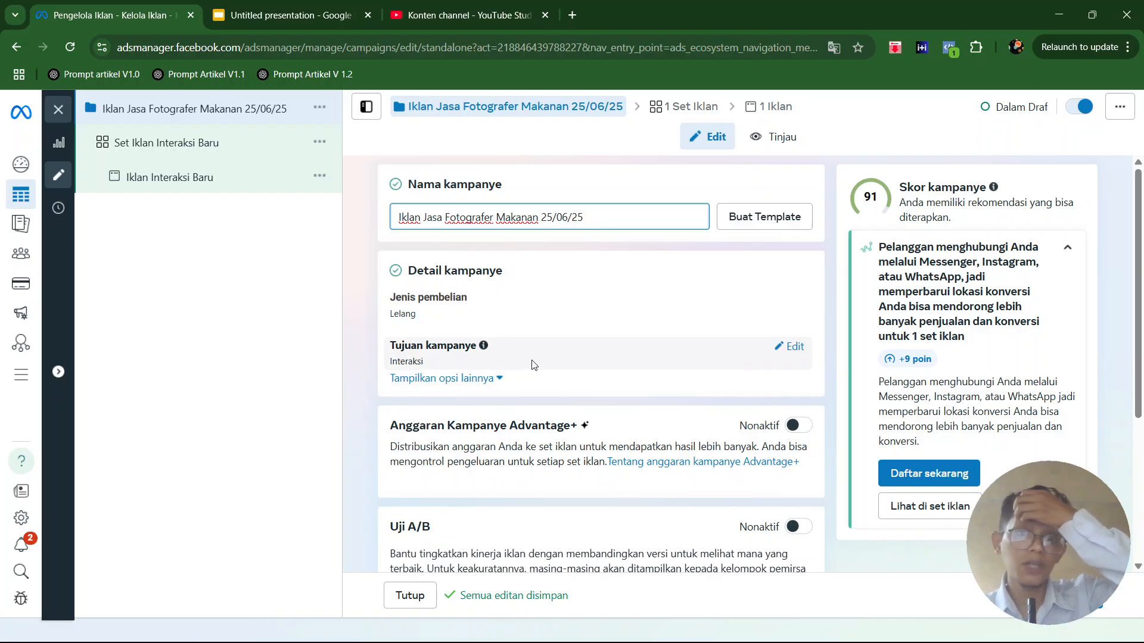
scroll(743, 413, down, 3)
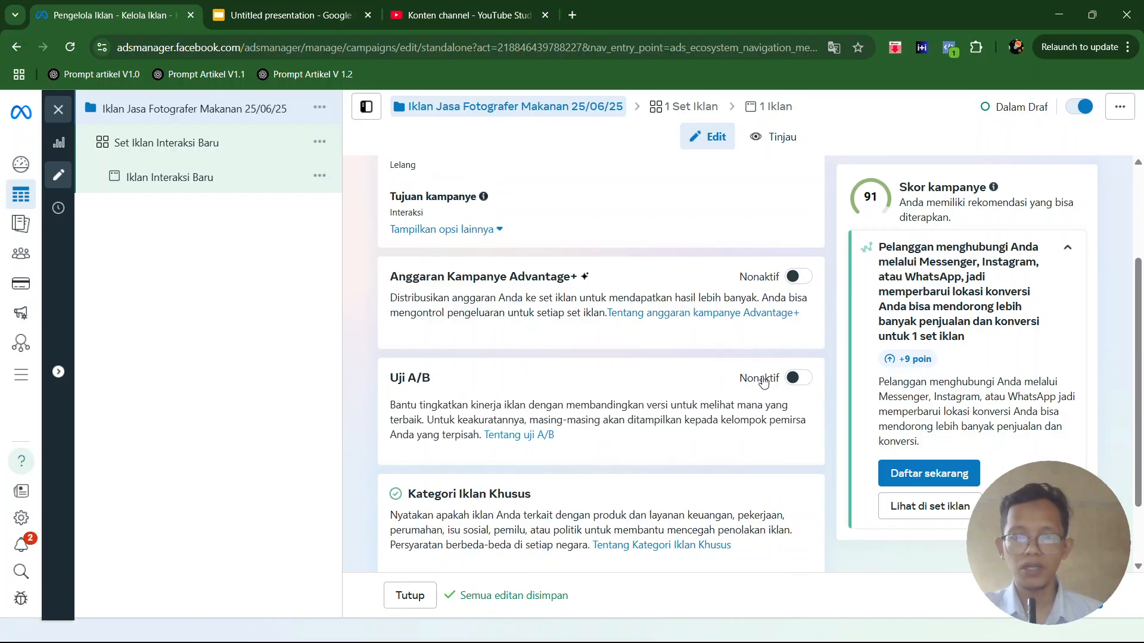
scroll(760, 381, down, 2)
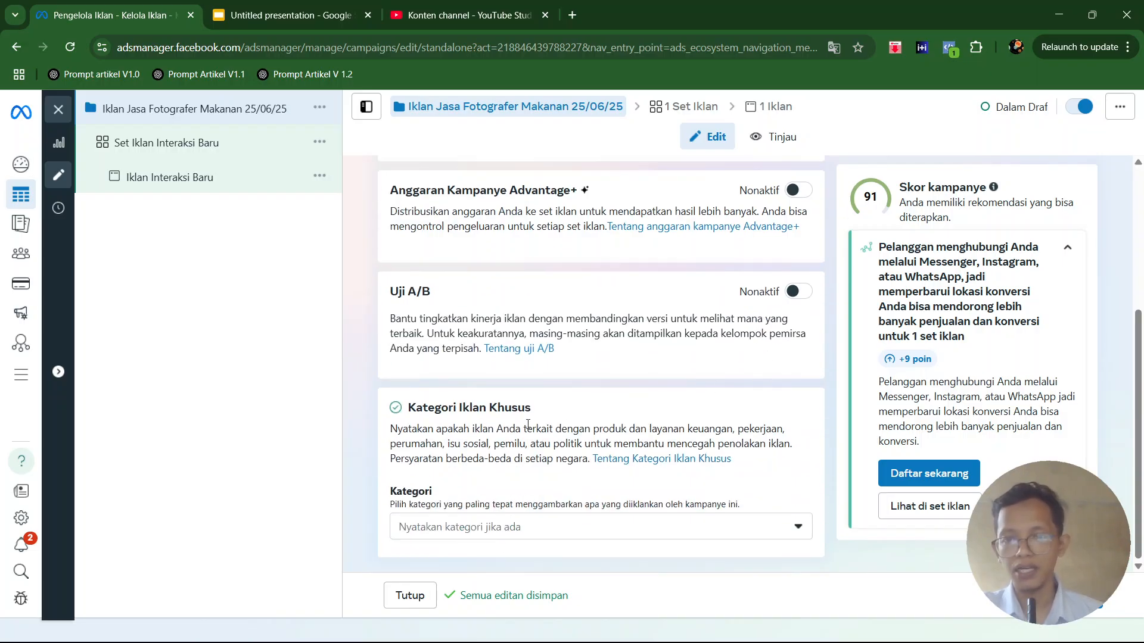
drag(650, 427, 608, 451)
click(641, 439)
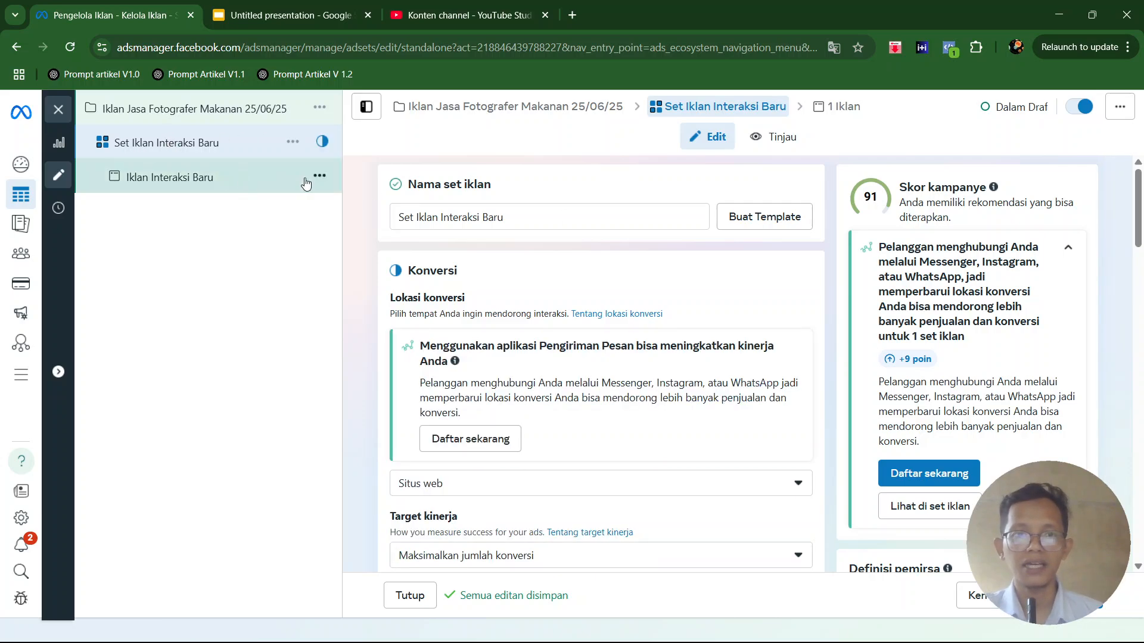
- Open the campaign's ad set and rename it as "2 kilometer dari Lokasi usaha"
click(596, 220)
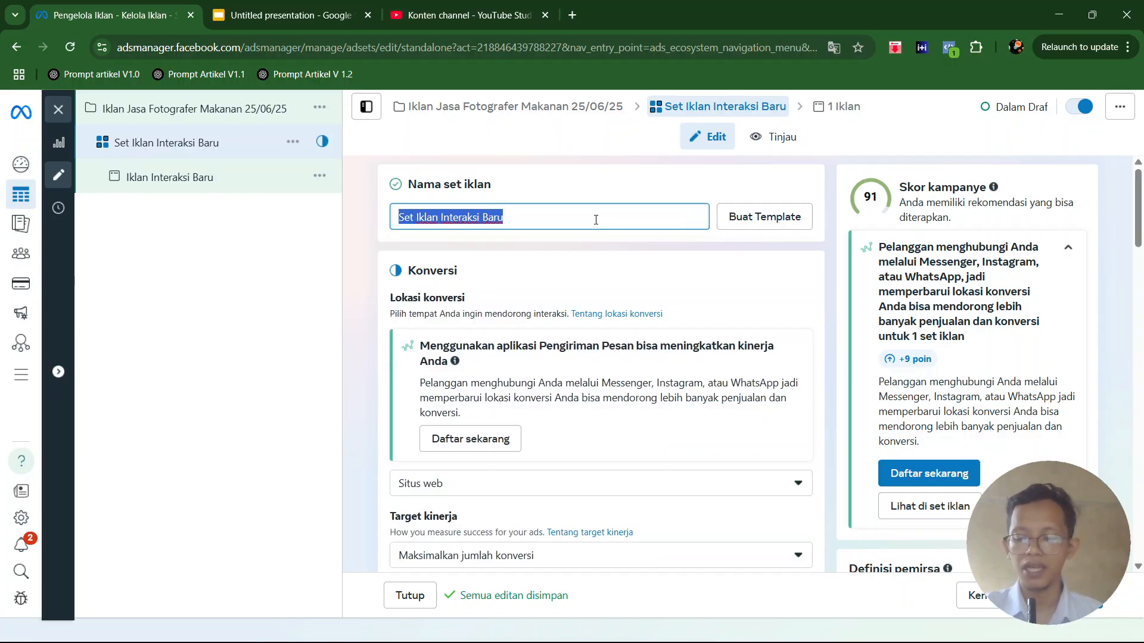
key(BackSpace)
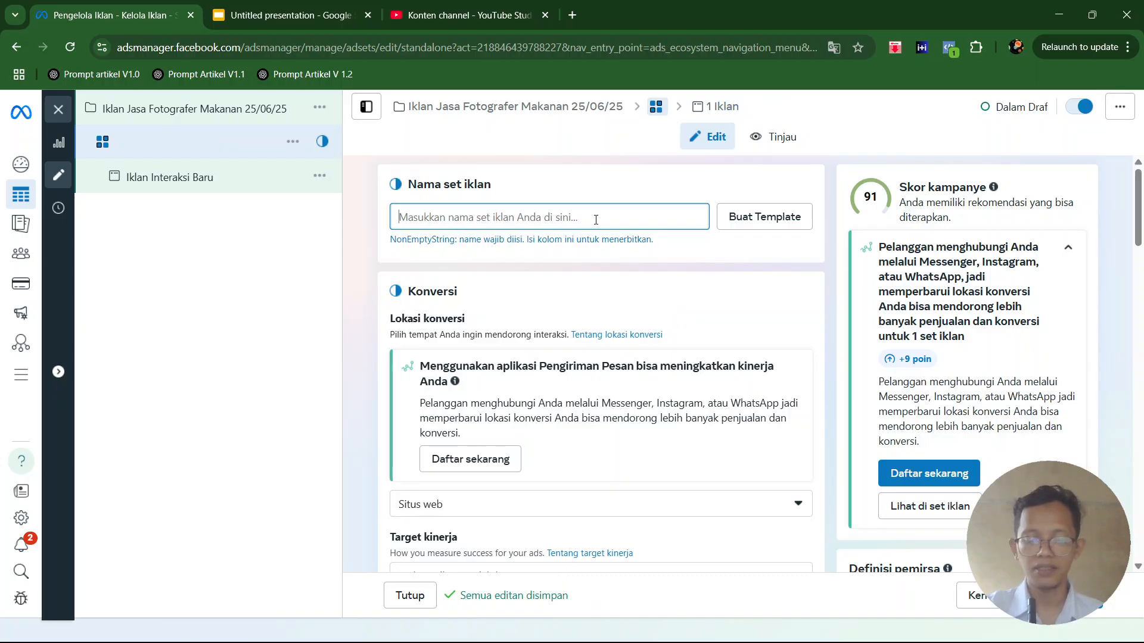
text(2)
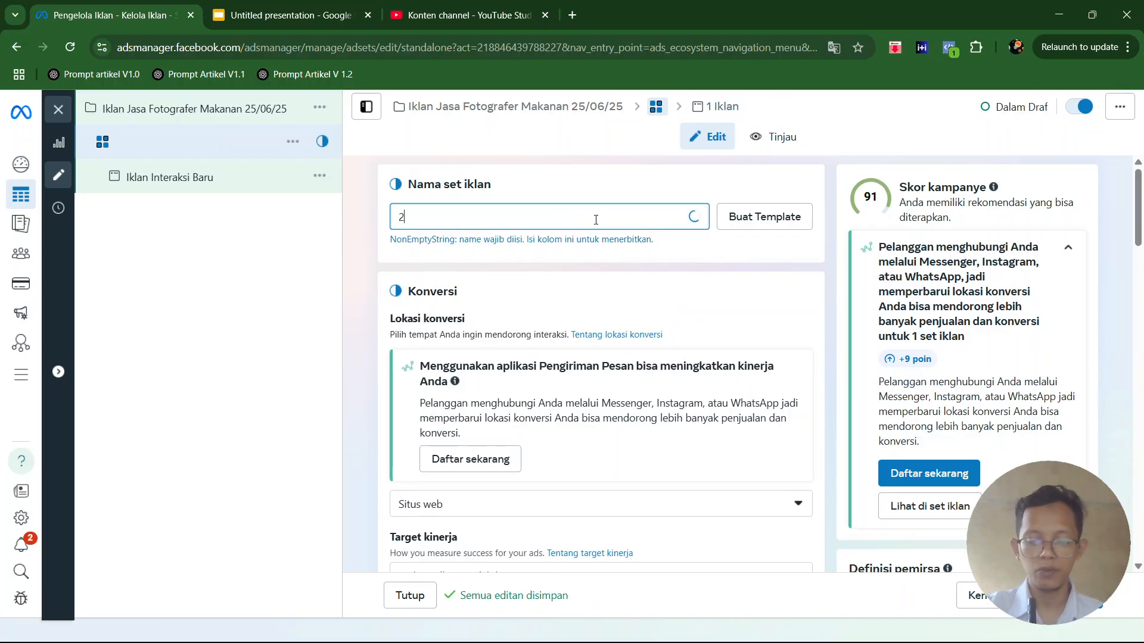
text( kilometer dari Lokasi usaha)
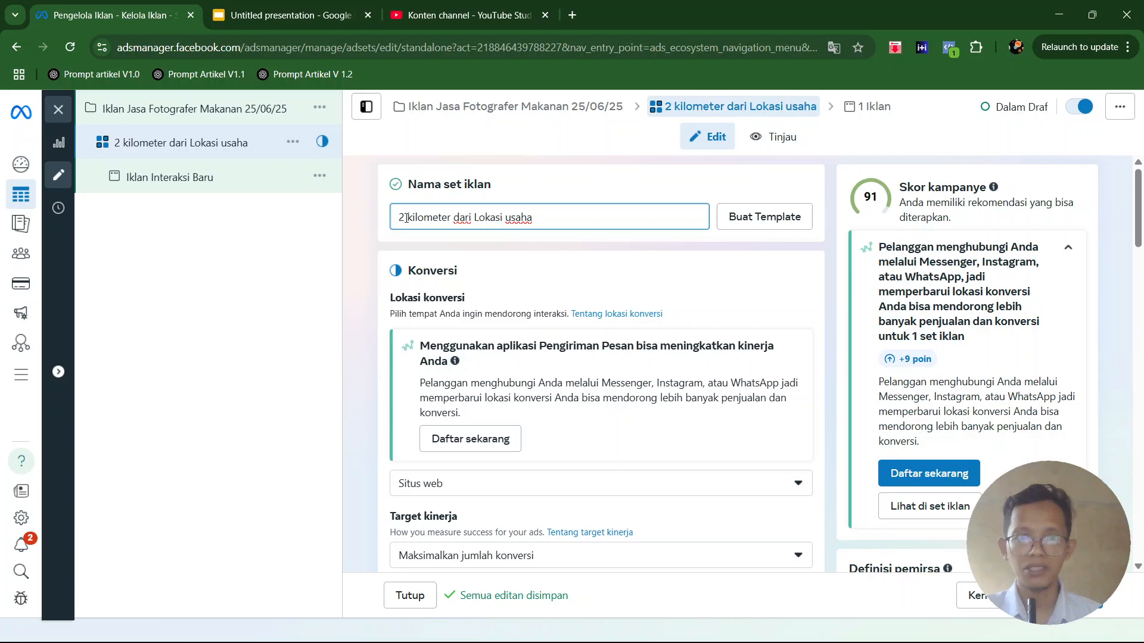
- Change the distance in the ad set name so it reads "10 kilometer dari Lokasi usaha"
drag(406, 218, 400, 219)
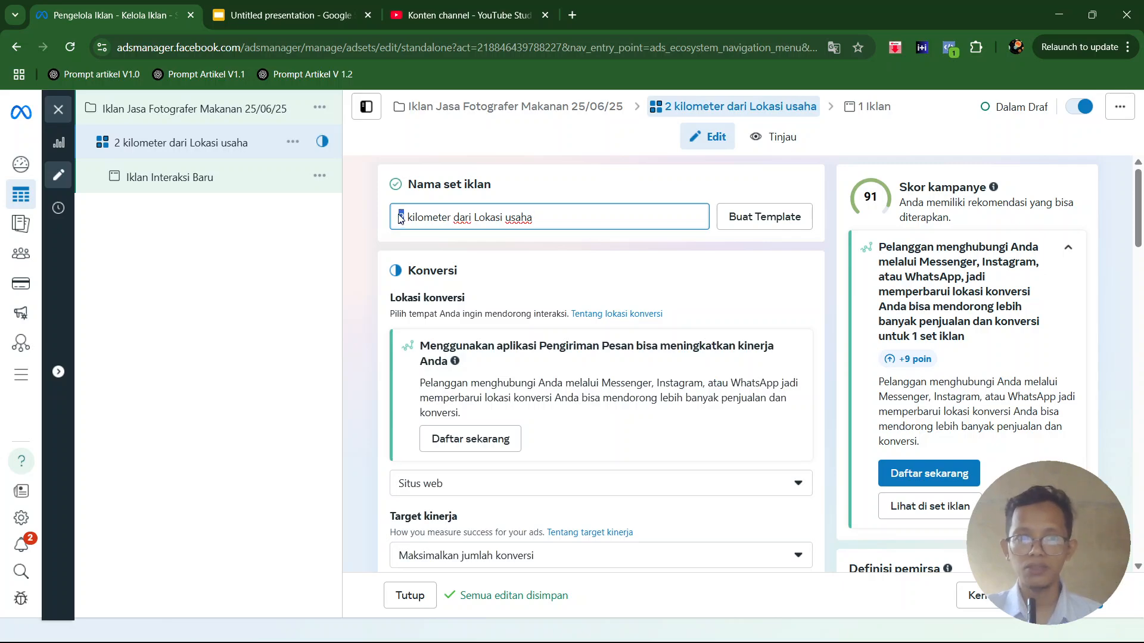
key(Delete)
key(Delete)
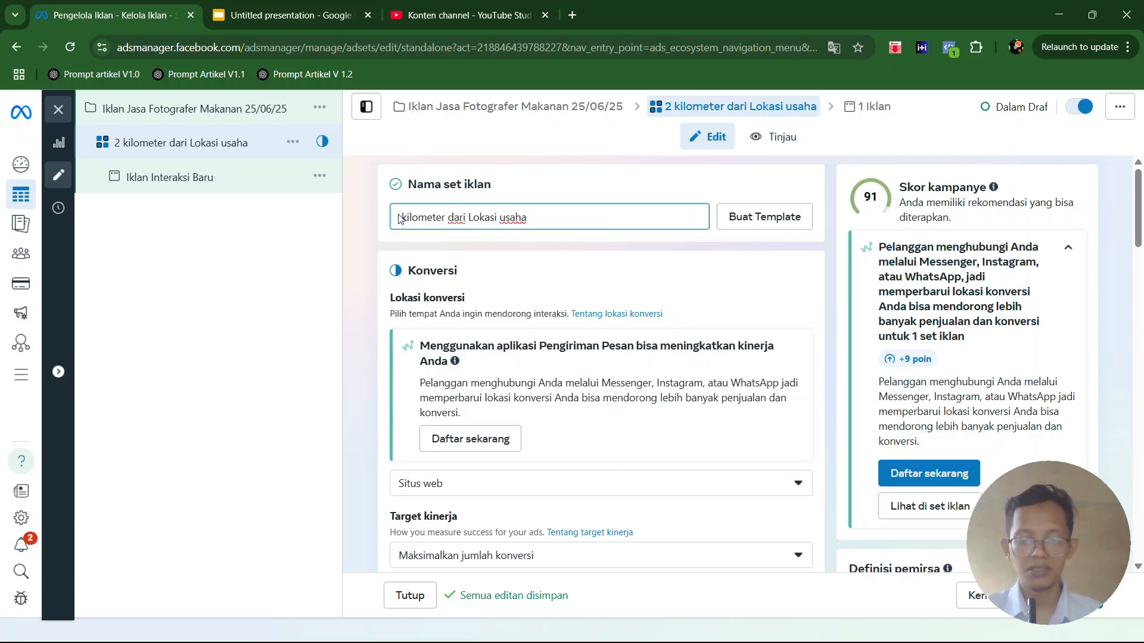
text(10)
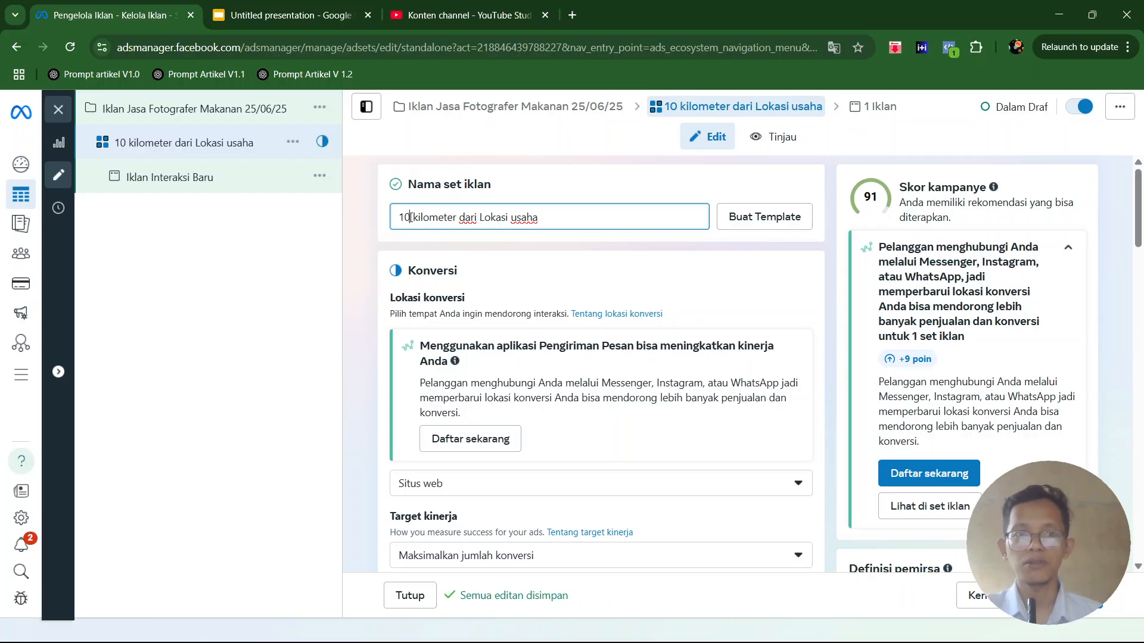
drag(413, 217, 398, 218)
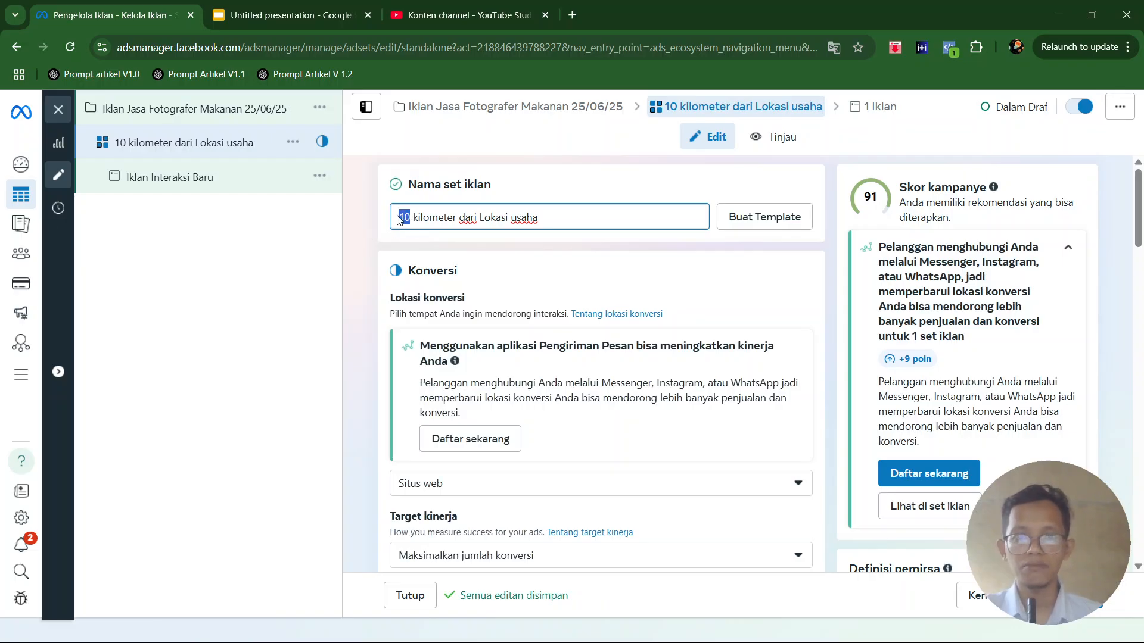
text(2)
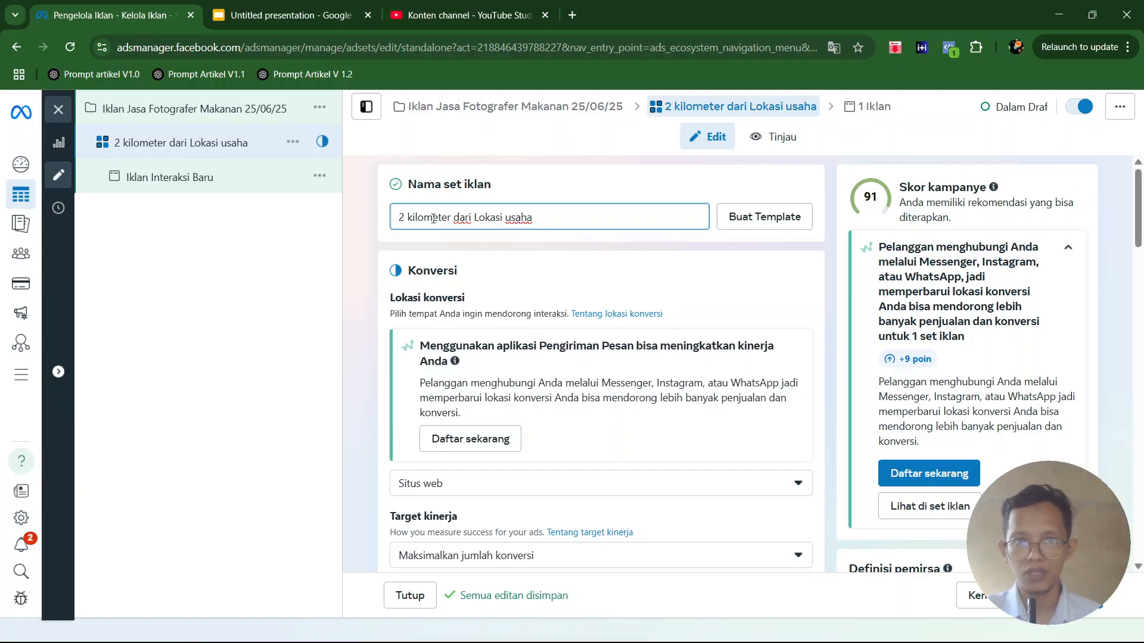
key(BackSpace)
text(1)
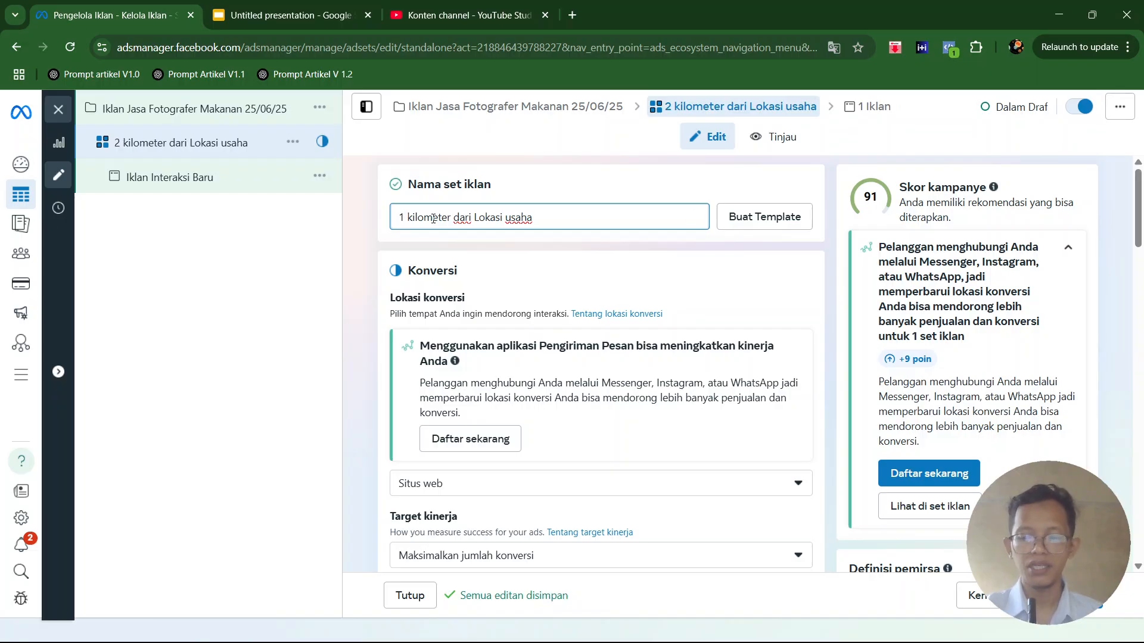
text(0)
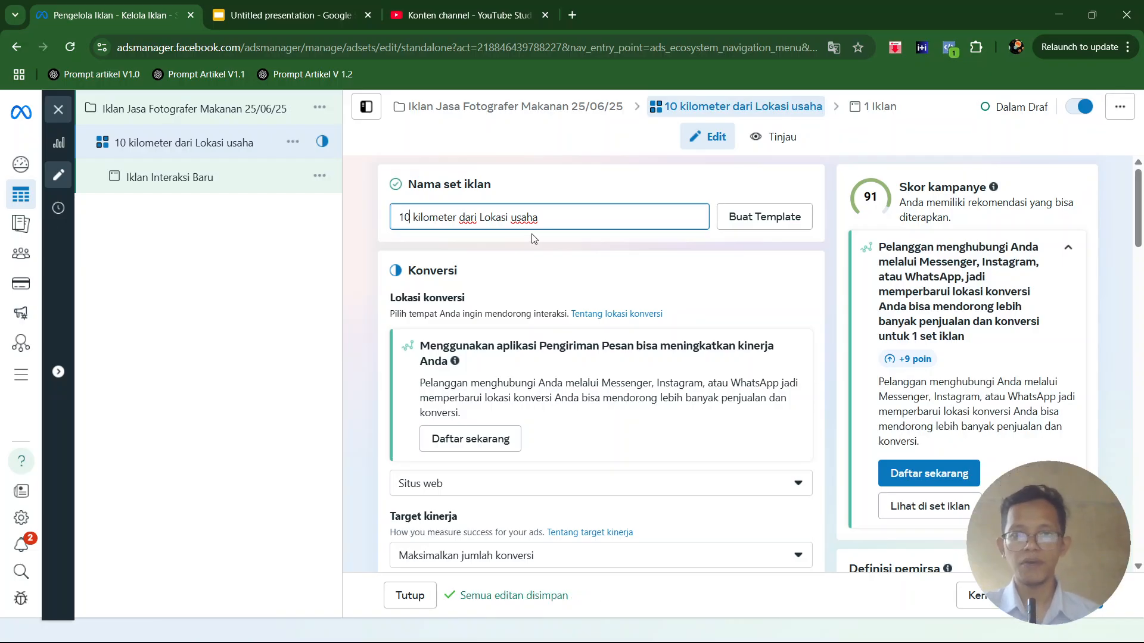
- Set the ad set's conversion location to Destinasi pesan
scroll(455, 290, down, 1)
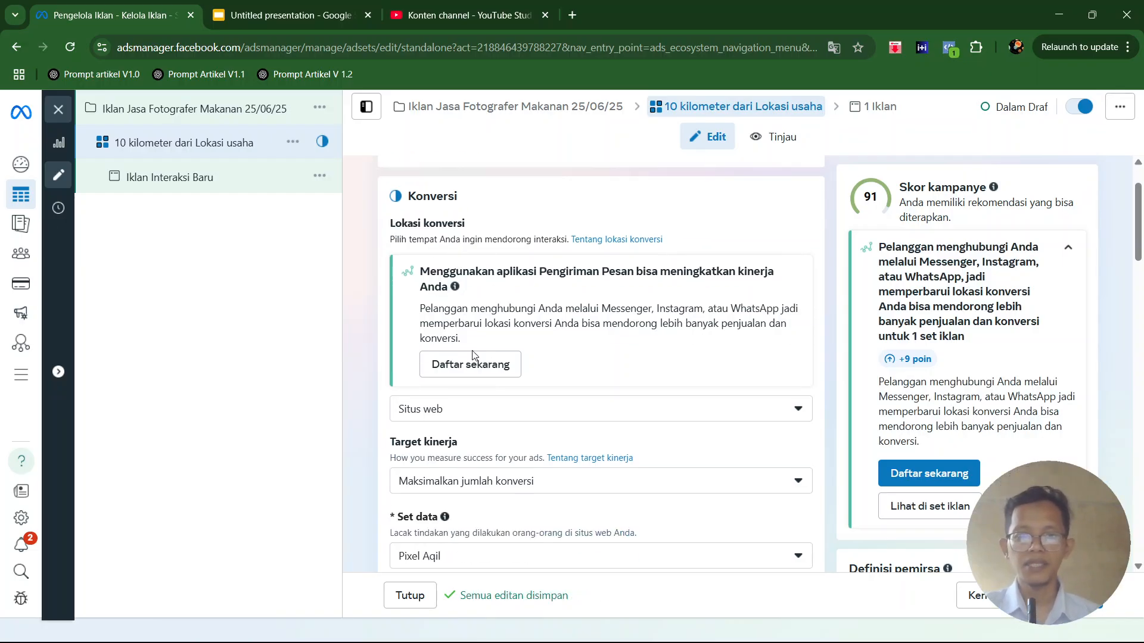
click(484, 408)
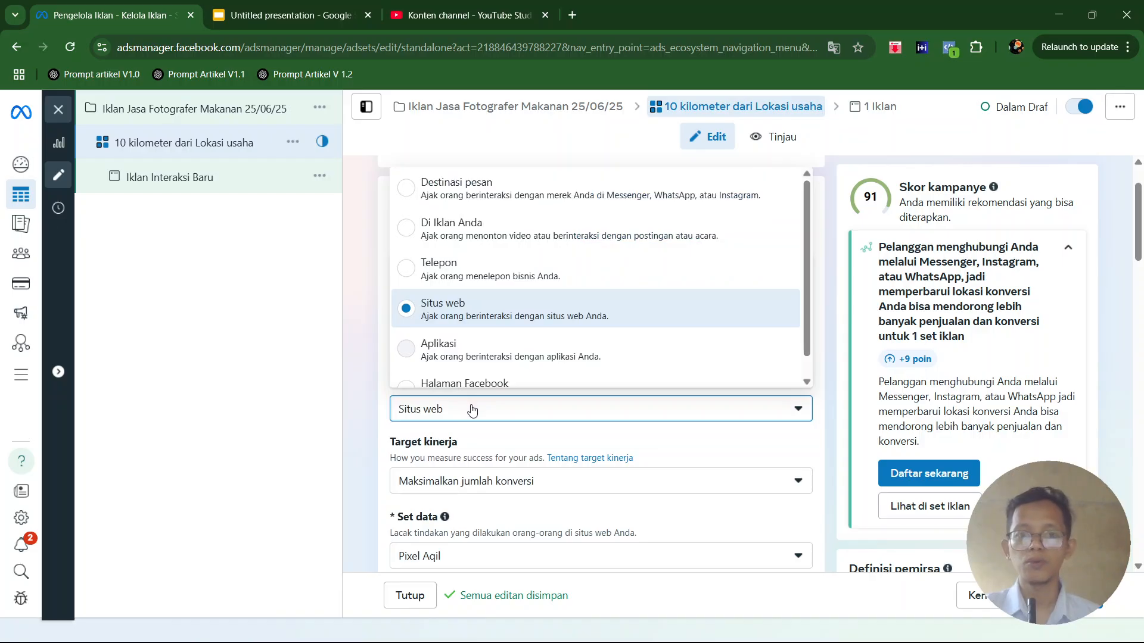
click(465, 196)
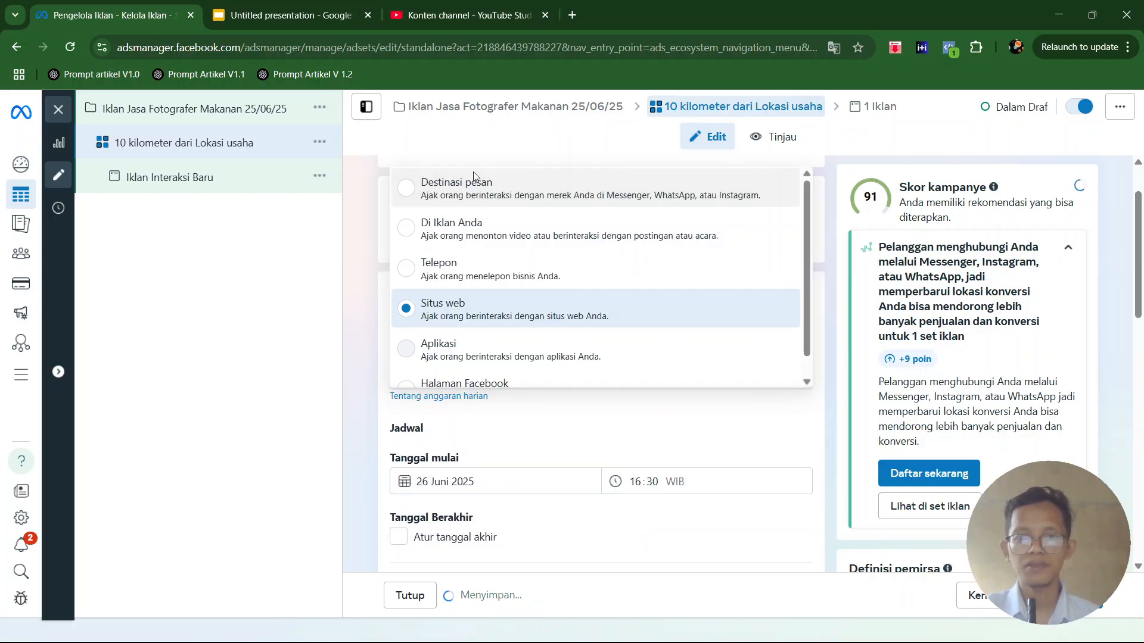
click(409, 192)
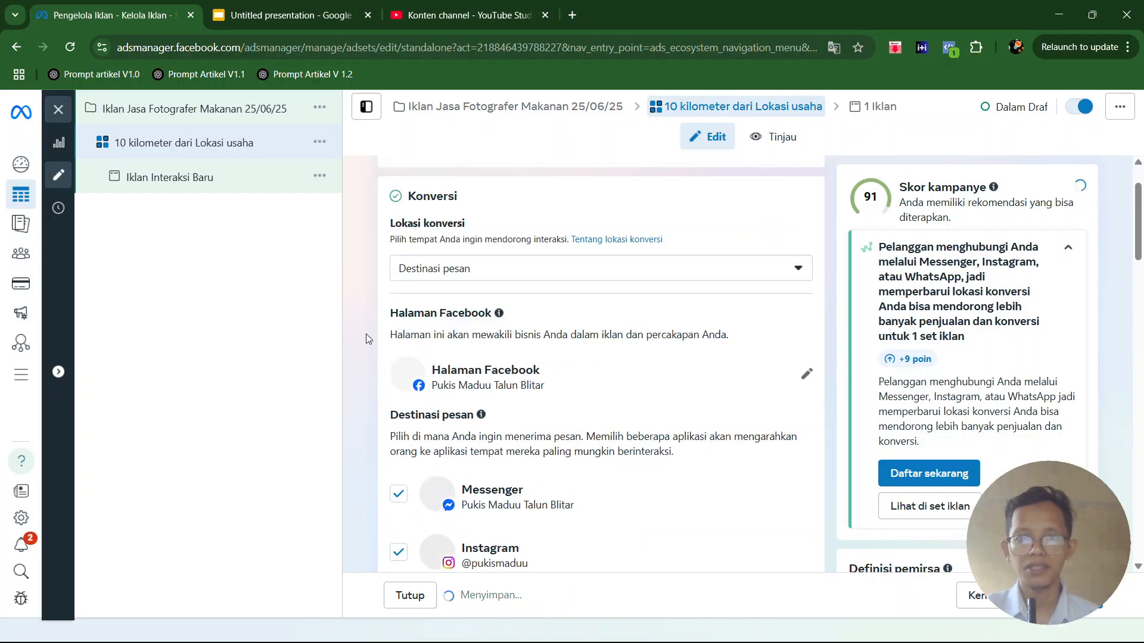
scroll(350, 323, down, 2)
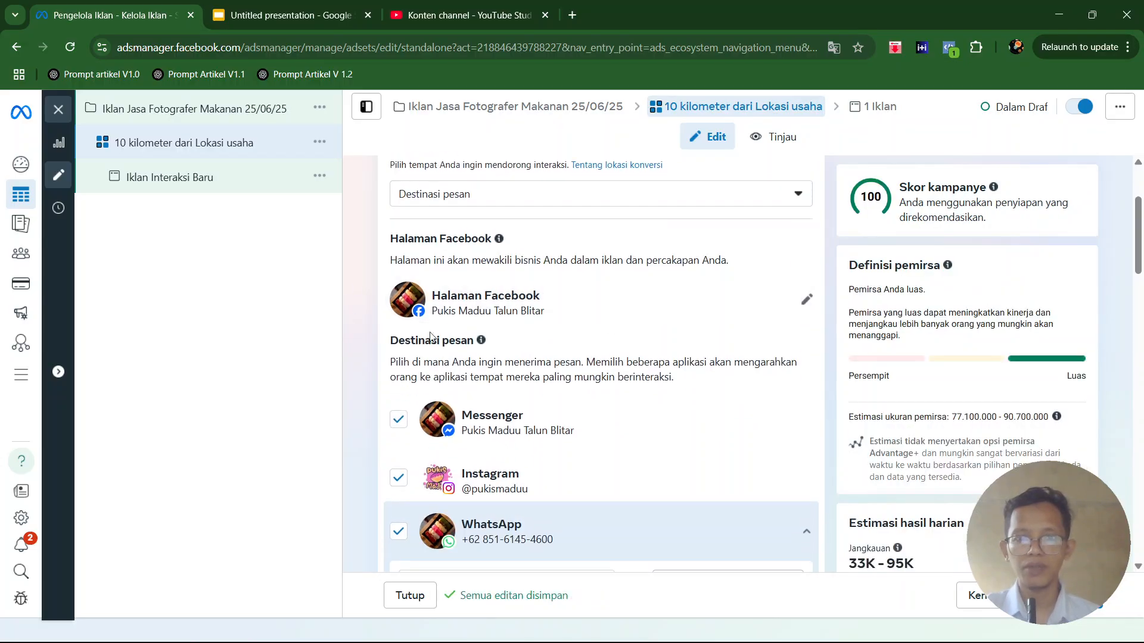
- Deselect Messenger and Instagram as message destinations, keeping only WhatsApp selected
click(399, 422)
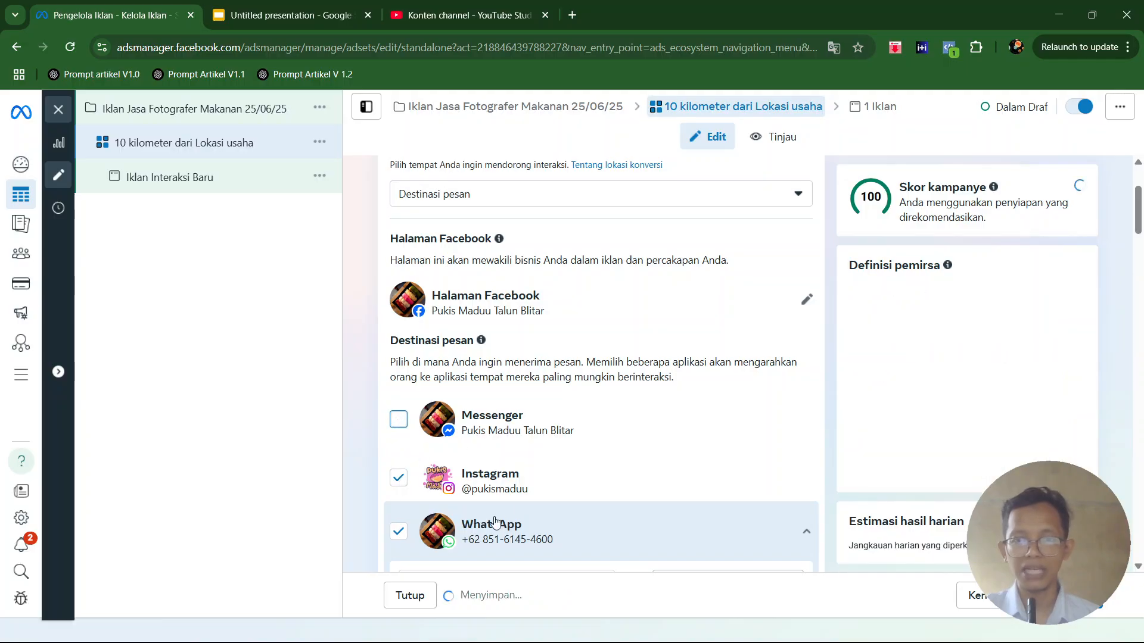
scroll(465, 476, down, 3)
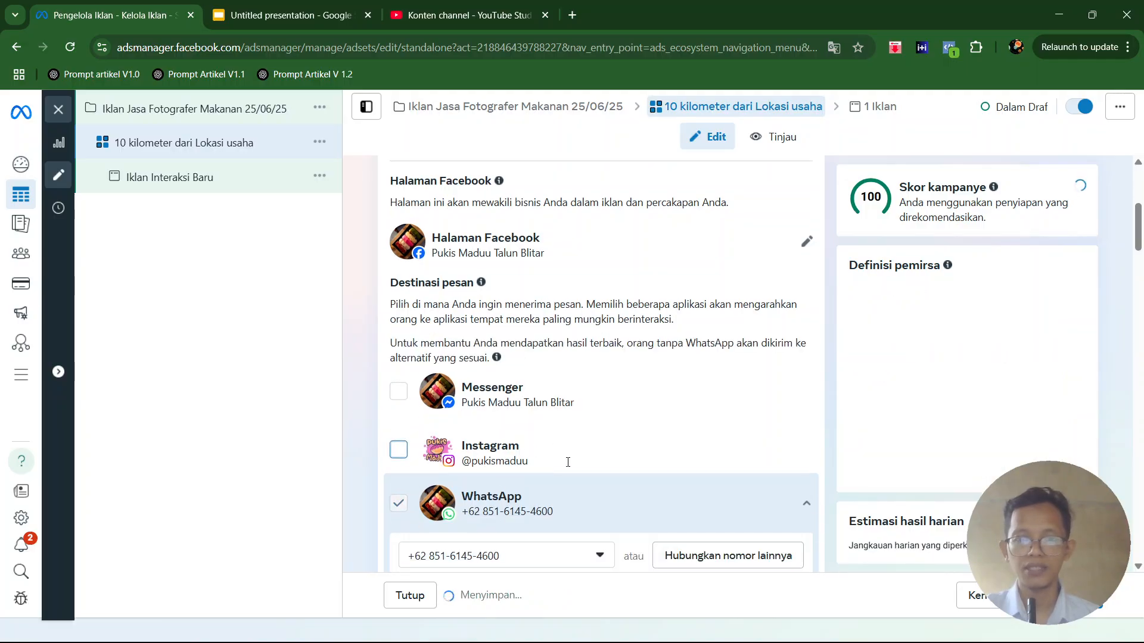
scroll(540, 394, down, 1)
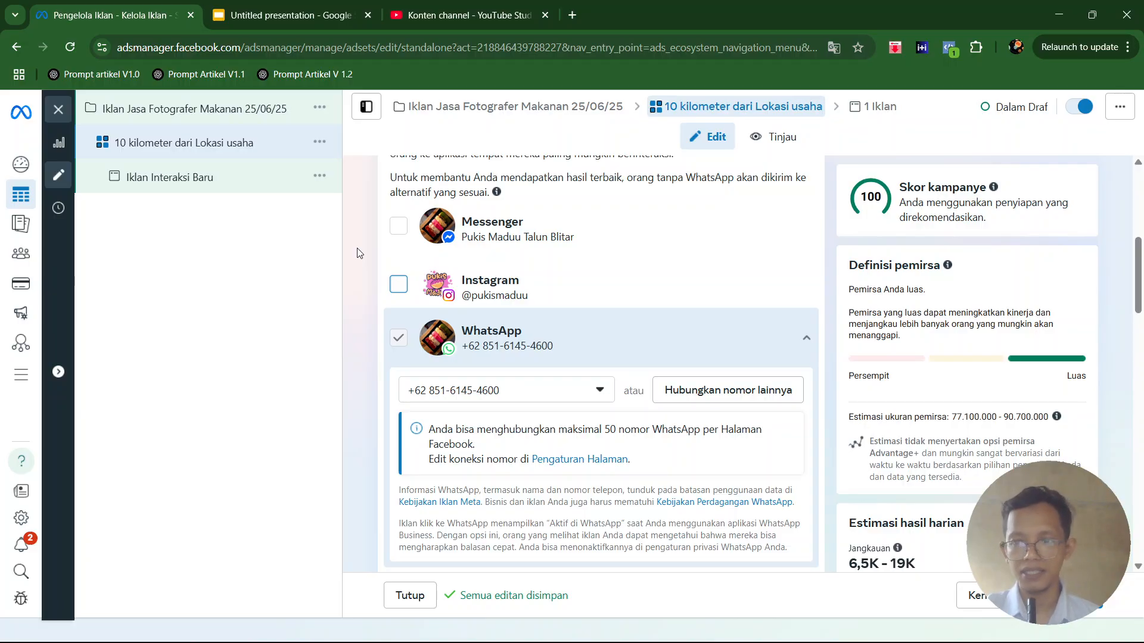
- Review the options offered for the ad set's performance target (Target kinerja)
scroll(464, 222, down, 2)
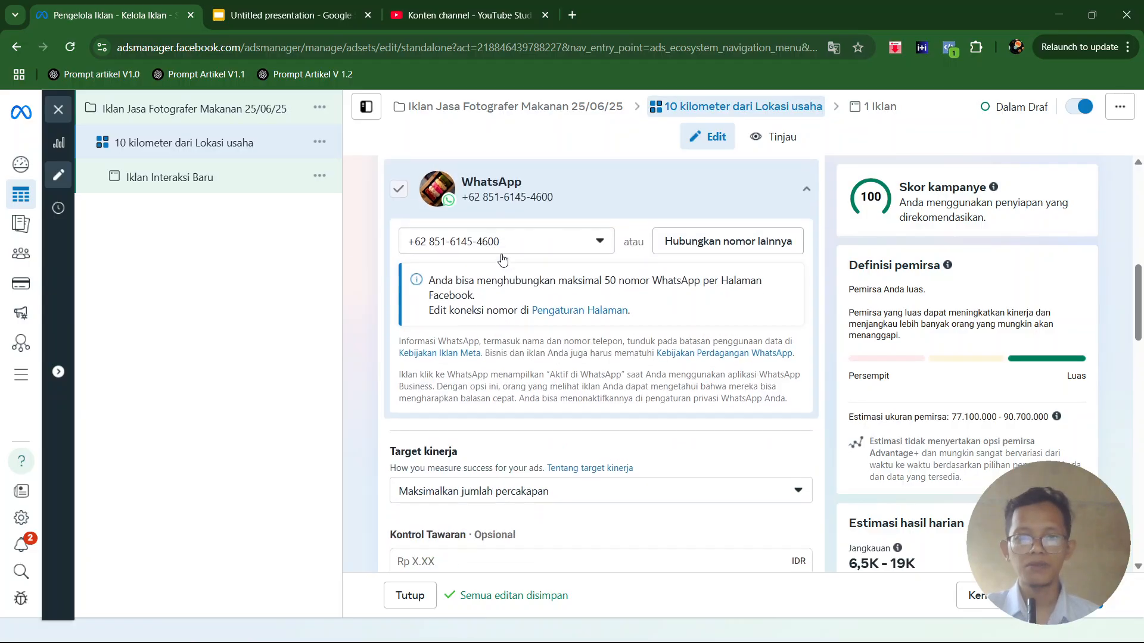
scroll(528, 304, down, 1)
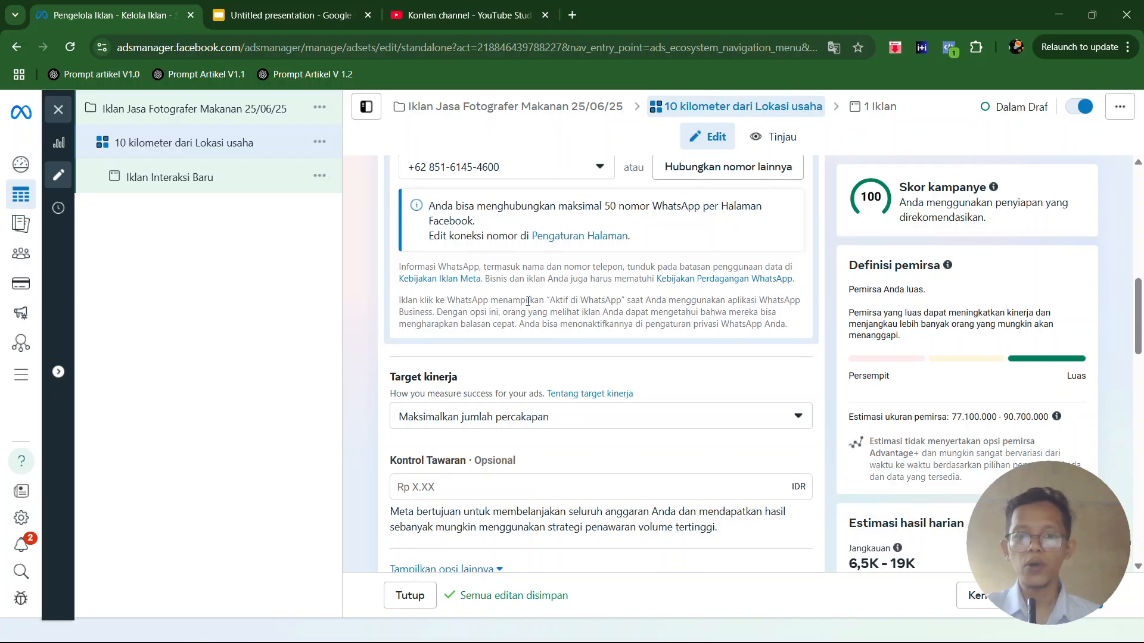
scroll(528, 302, down, 2)
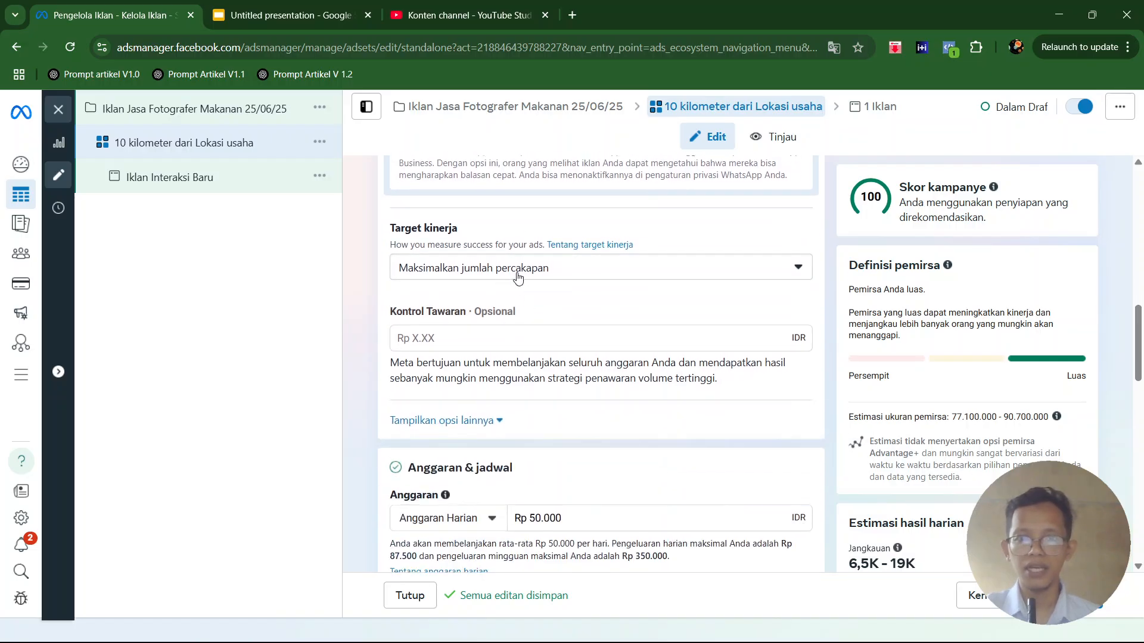
click(512, 275)
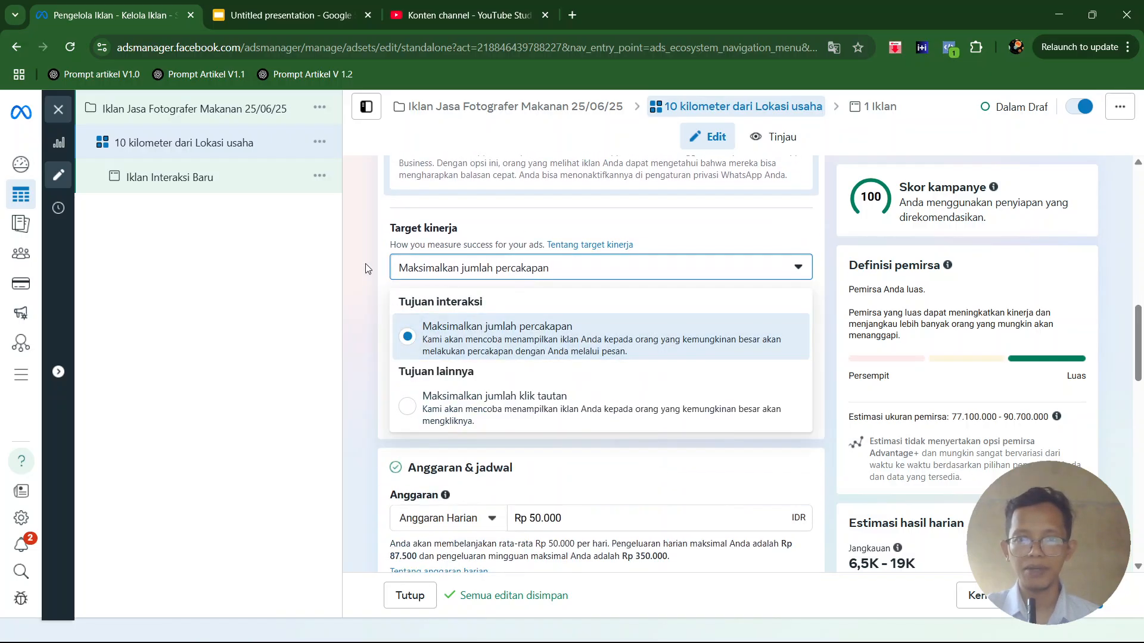
click(366, 267)
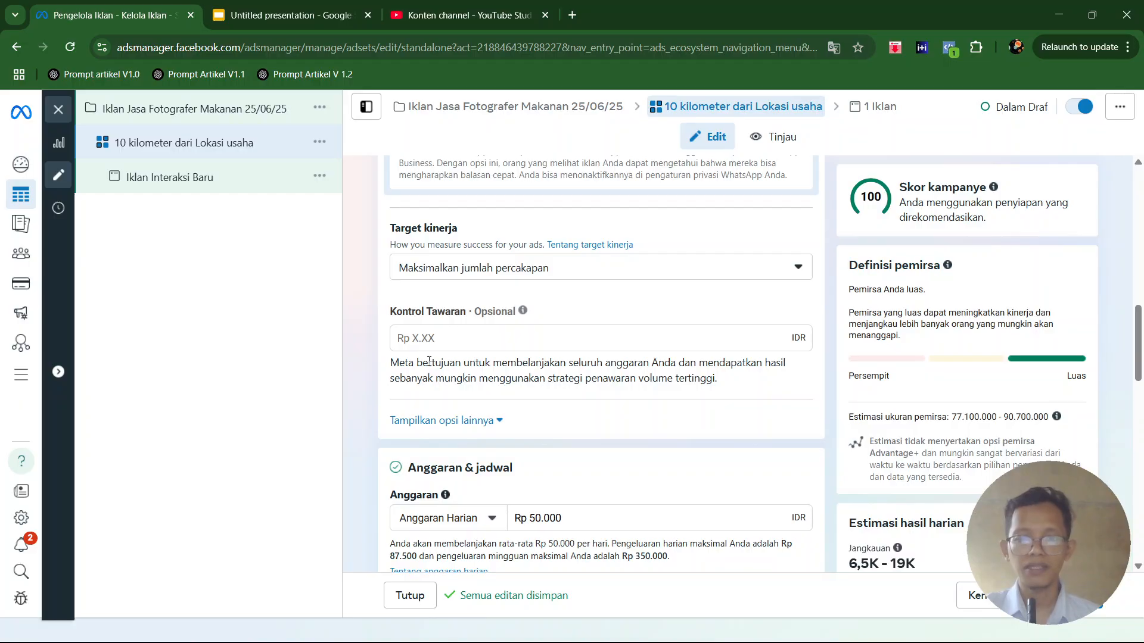
- Switch the ad set from the Advantage+ audience to the original audience options (pemirsa asli)
scroll(370, 391, down, 2)
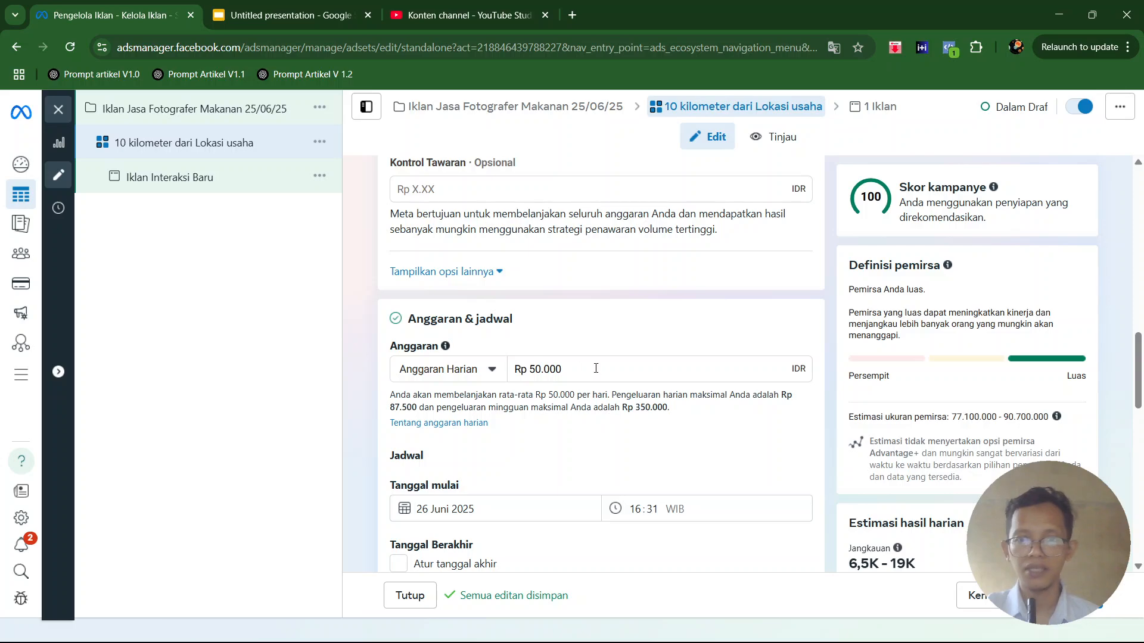
scroll(611, 375, down, 5)
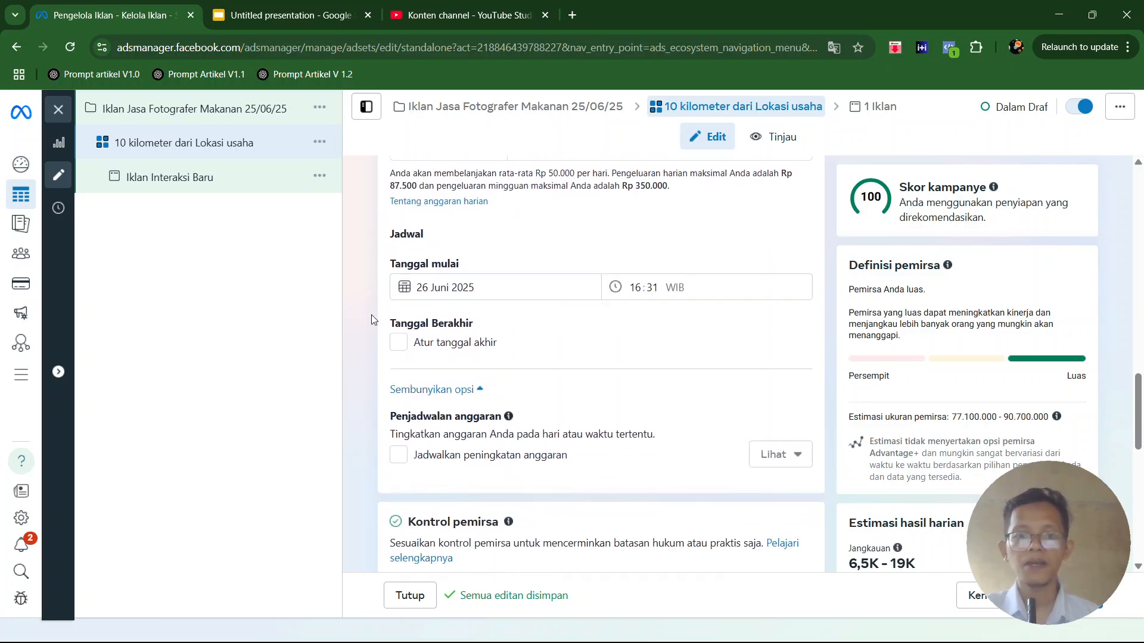
scroll(540, 280, down, 4)
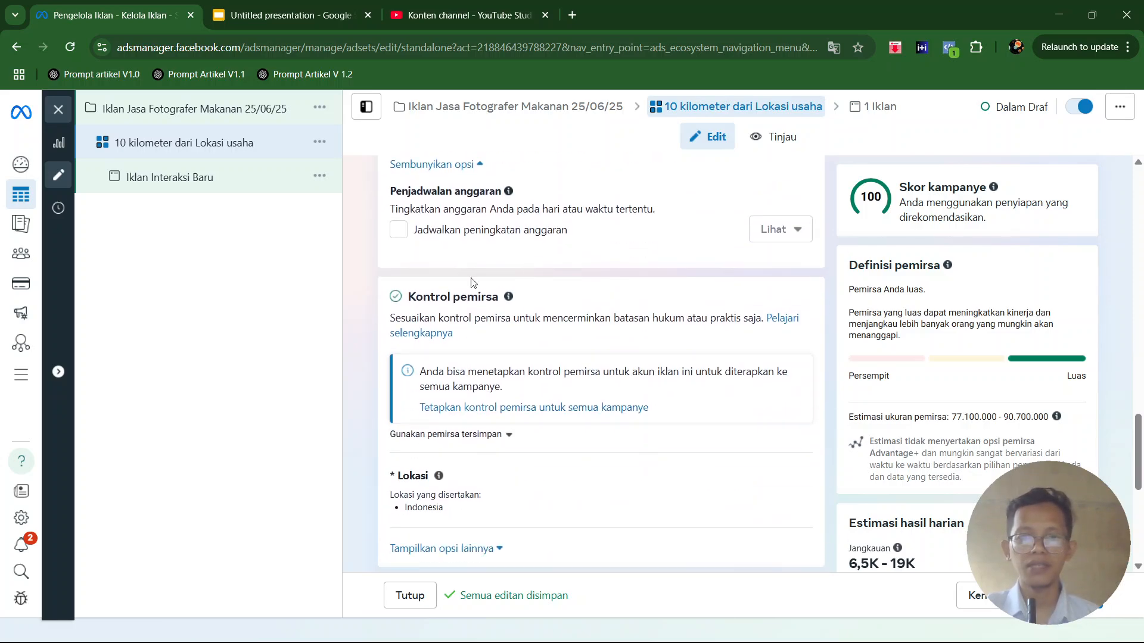
scroll(425, 249, down, 3)
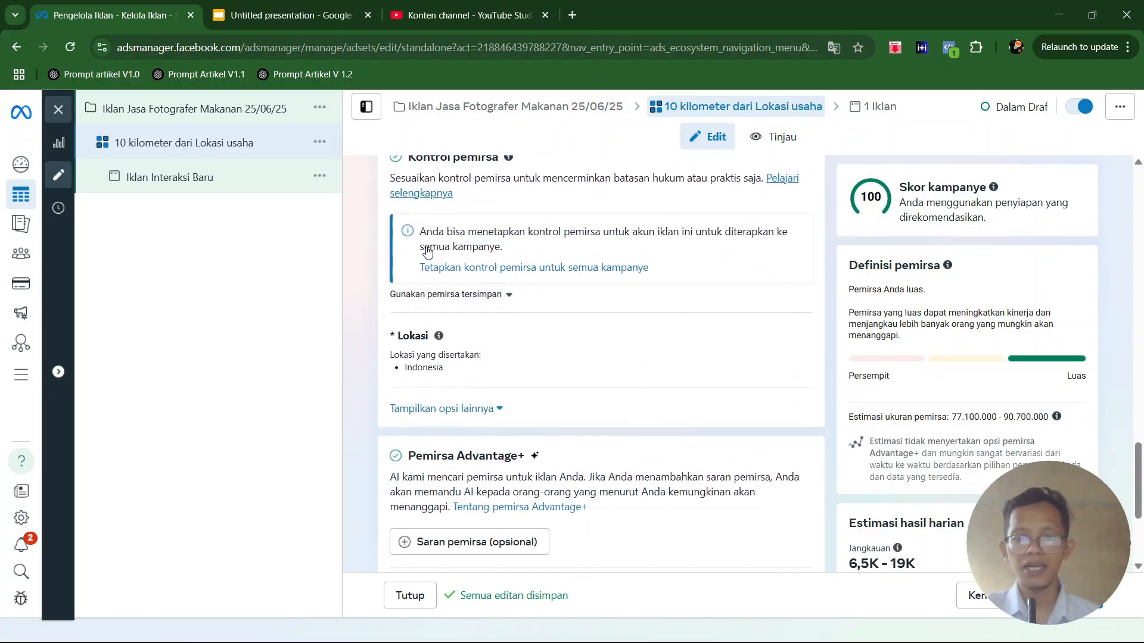
scroll(501, 267, up, 1)
scroll(501, 266, down, 1)
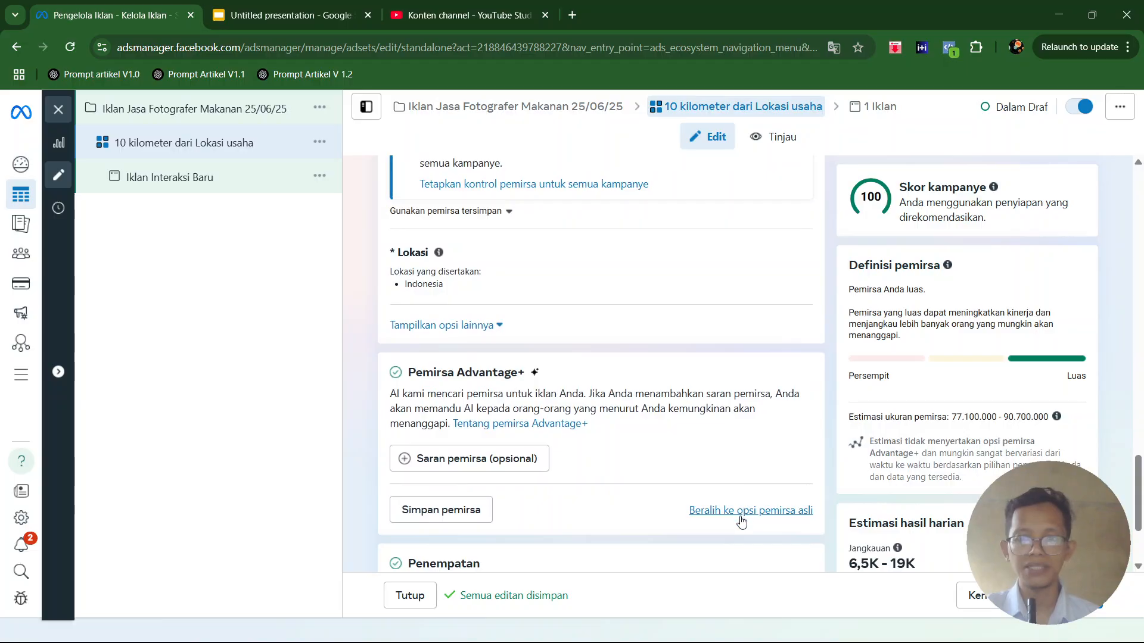
scroll(572, 370, up, 1)
scroll(563, 260, down, 2)
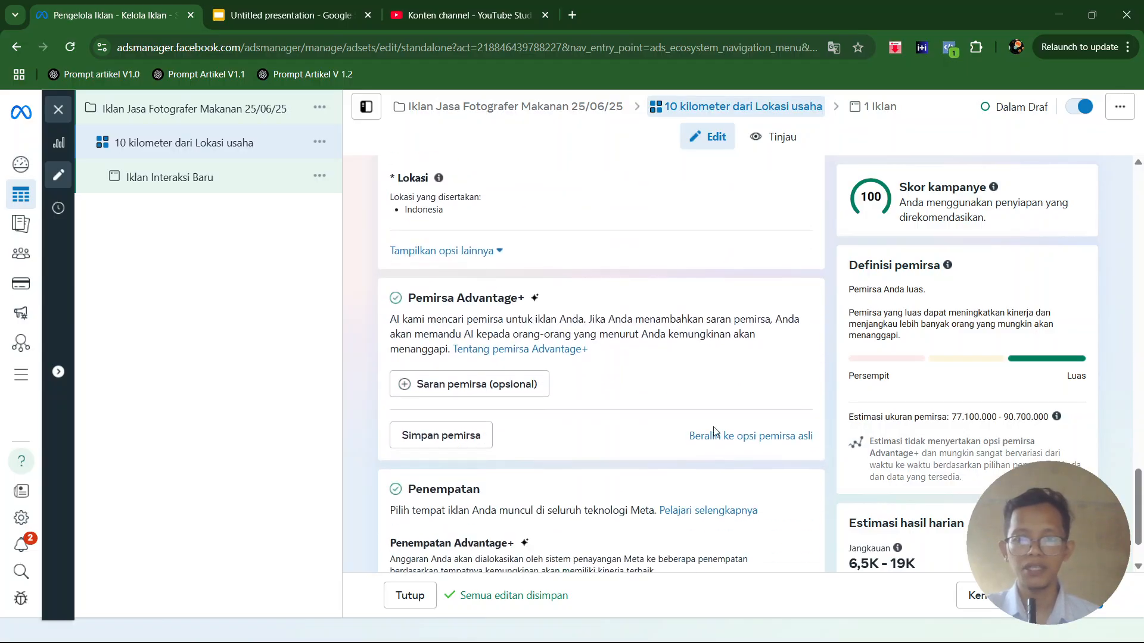
click(757, 437)
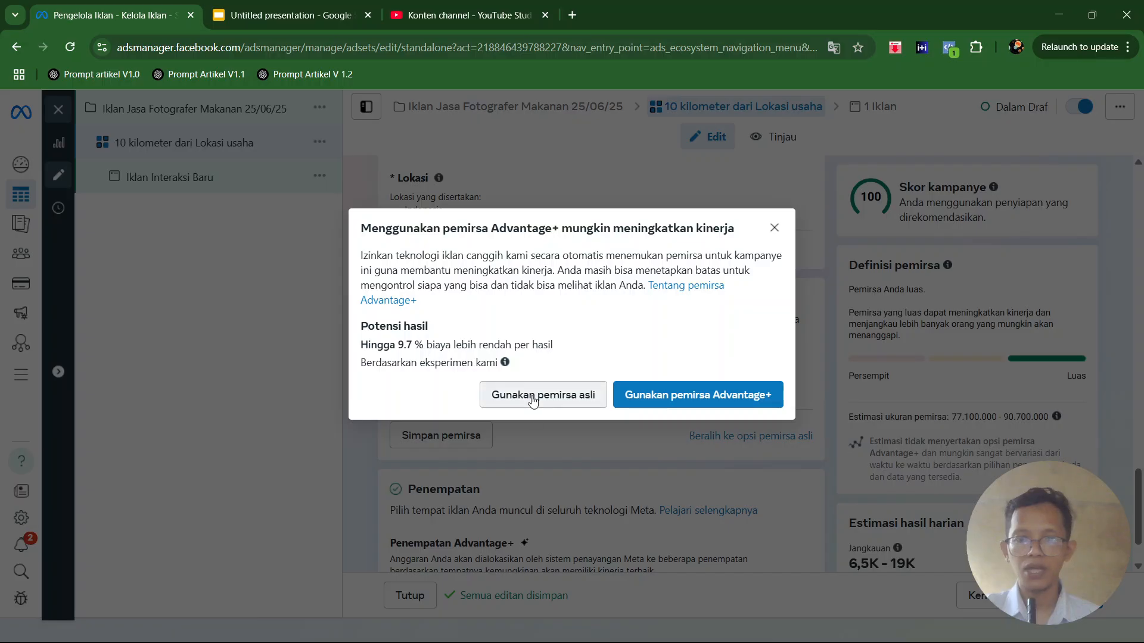
click(534, 396)
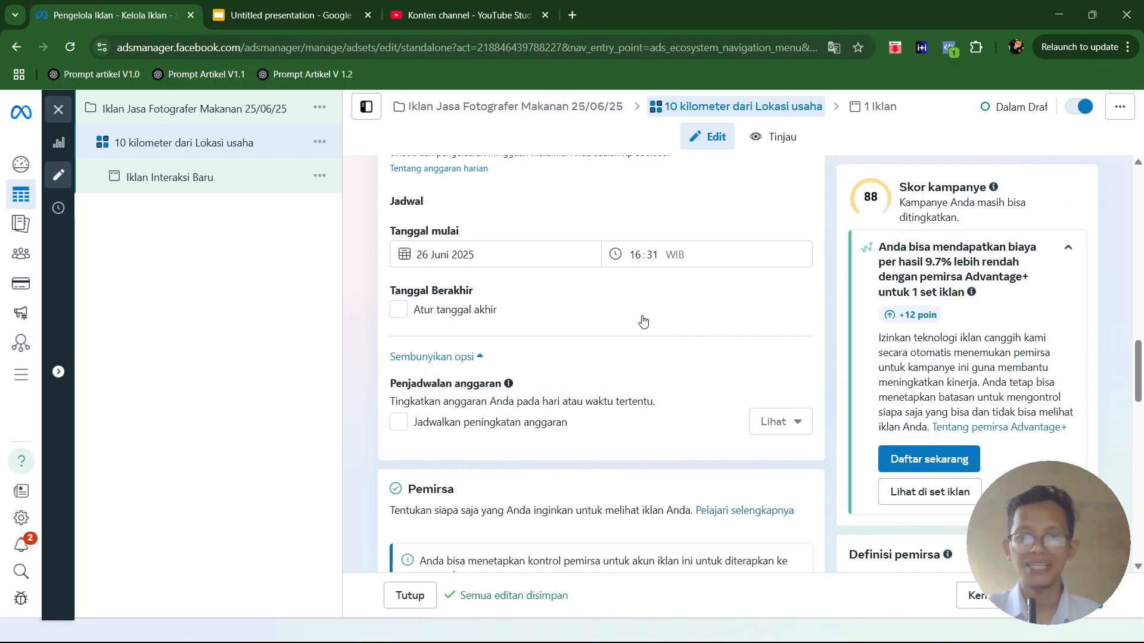
- Edit the audience location by searching for "talun blitar" and targeting Blitar Talun Sragi instead of Indonesia
scroll(649, 325, down, 6)
scroll(649, 325, down, 5)
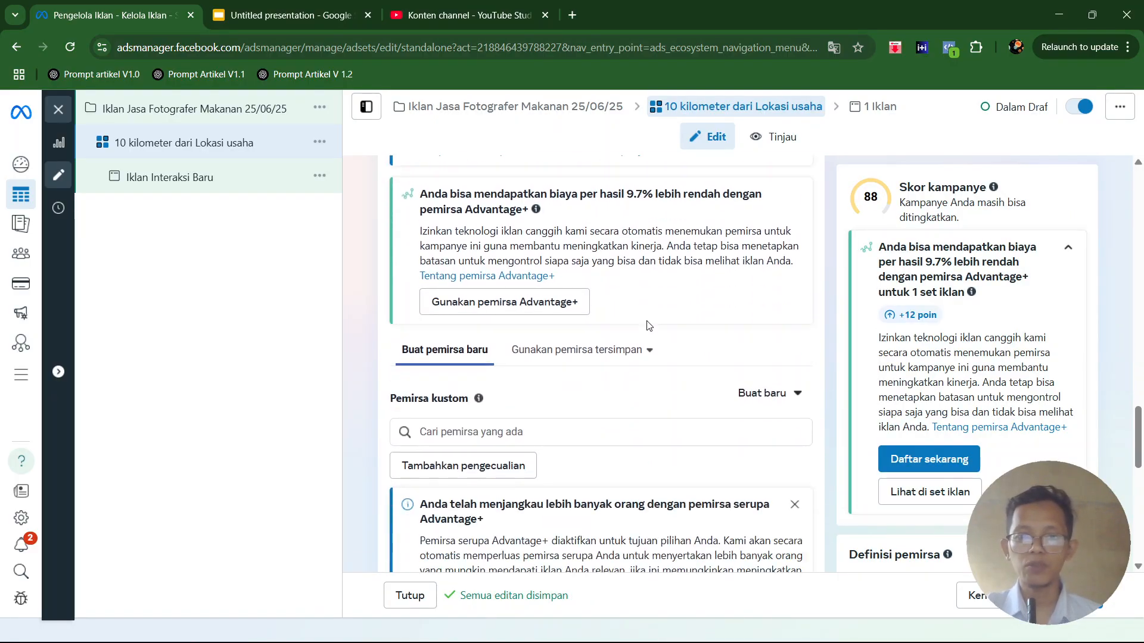
scroll(649, 325, down, 1)
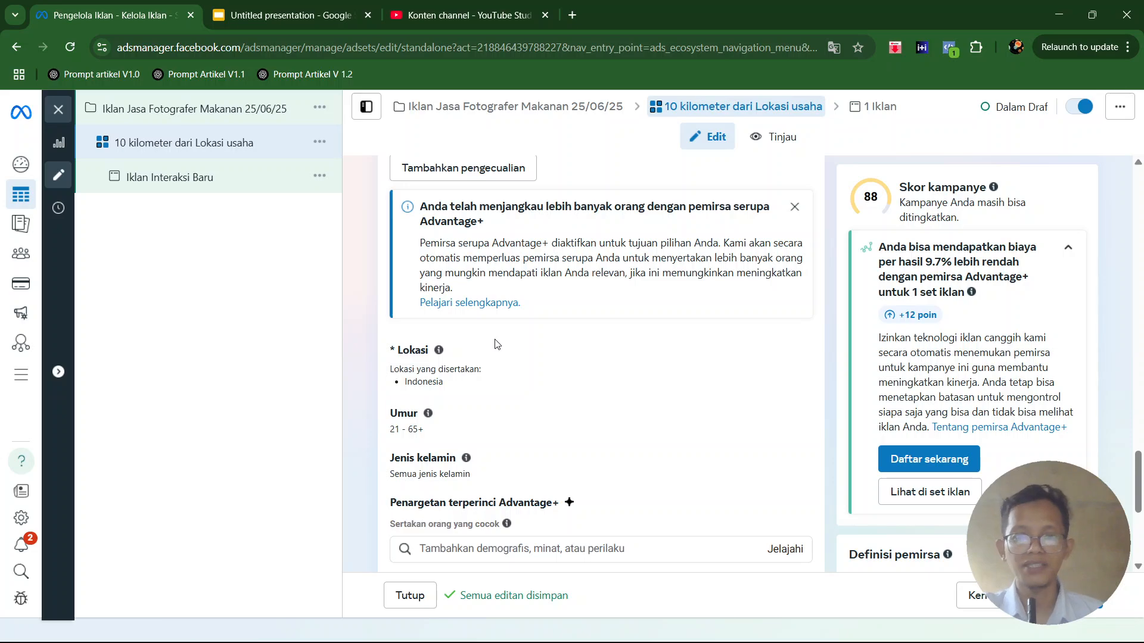
click(792, 356)
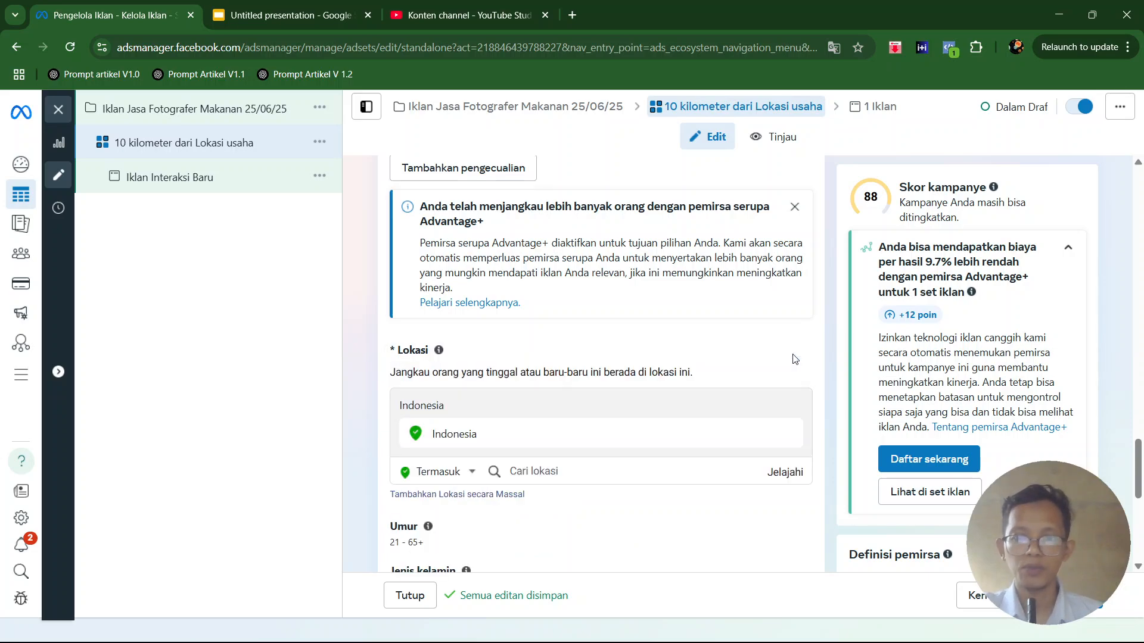
scroll(689, 378, down, 3)
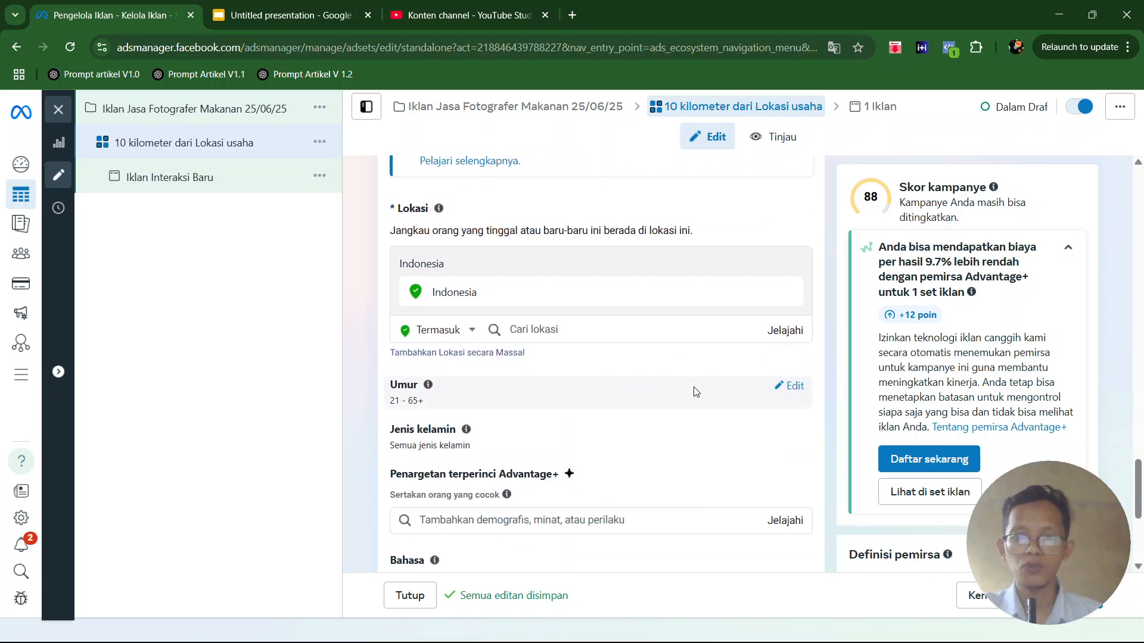
click(534, 325)
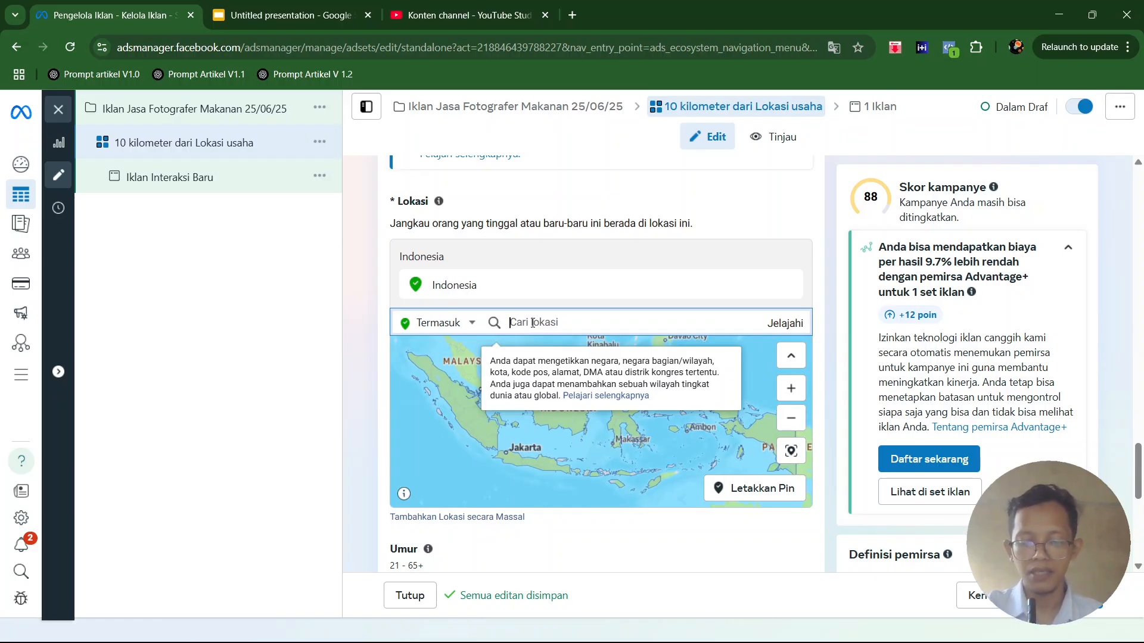
text(talun blitar)
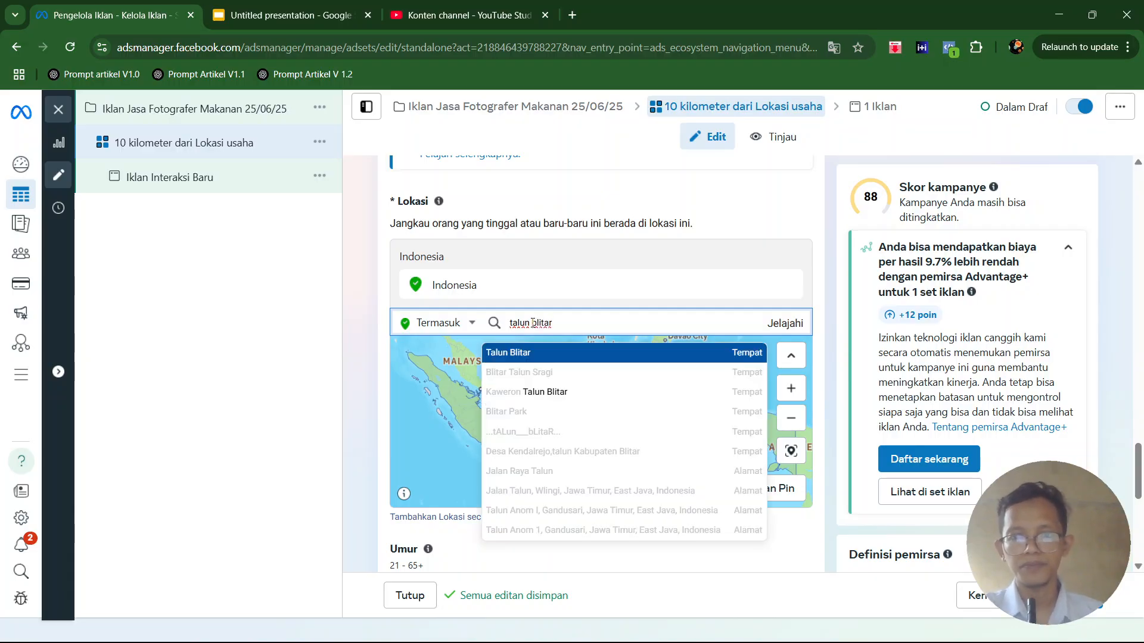
click(517, 372)
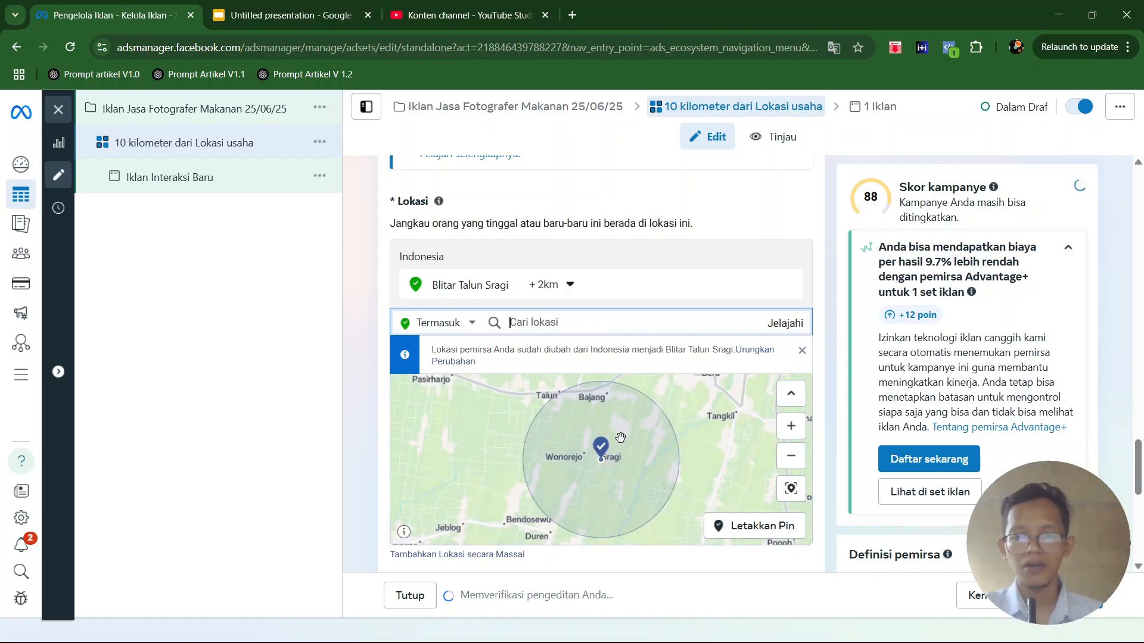
- Drop a location pin on the centre of Blitar on the map and remove Blitar Talun Sragi from the targeted locations
scroll(669, 430, down, 1)
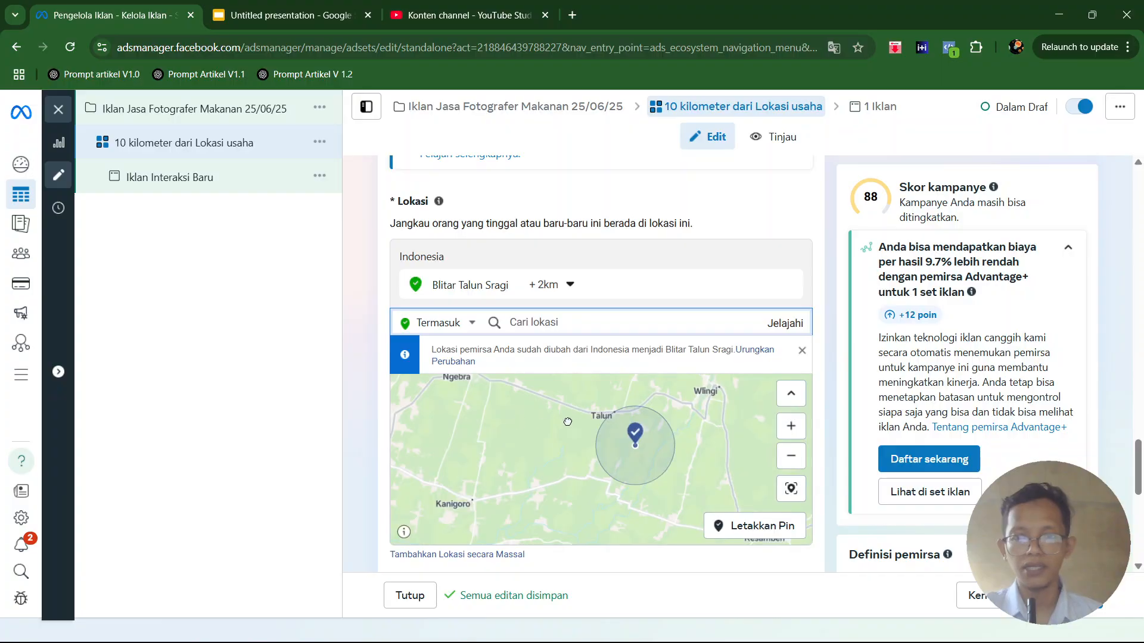
drag(514, 424, 663, 421)
drag(452, 438, 539, 452)
scroll(539, 453, up, 2)
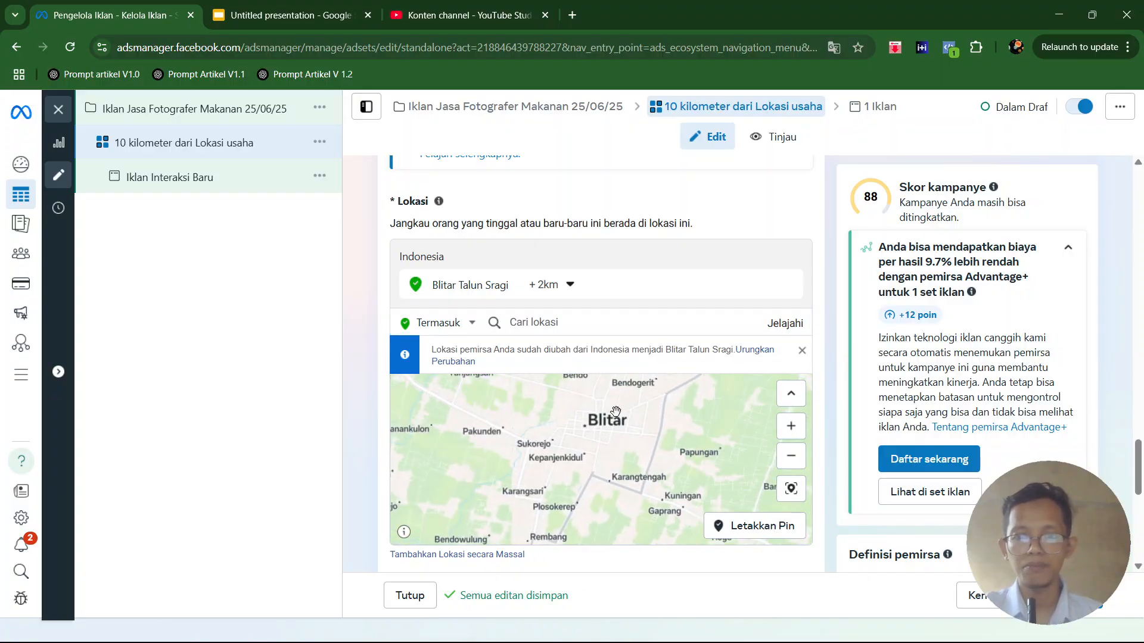
drag(617, 388, 609, 429)
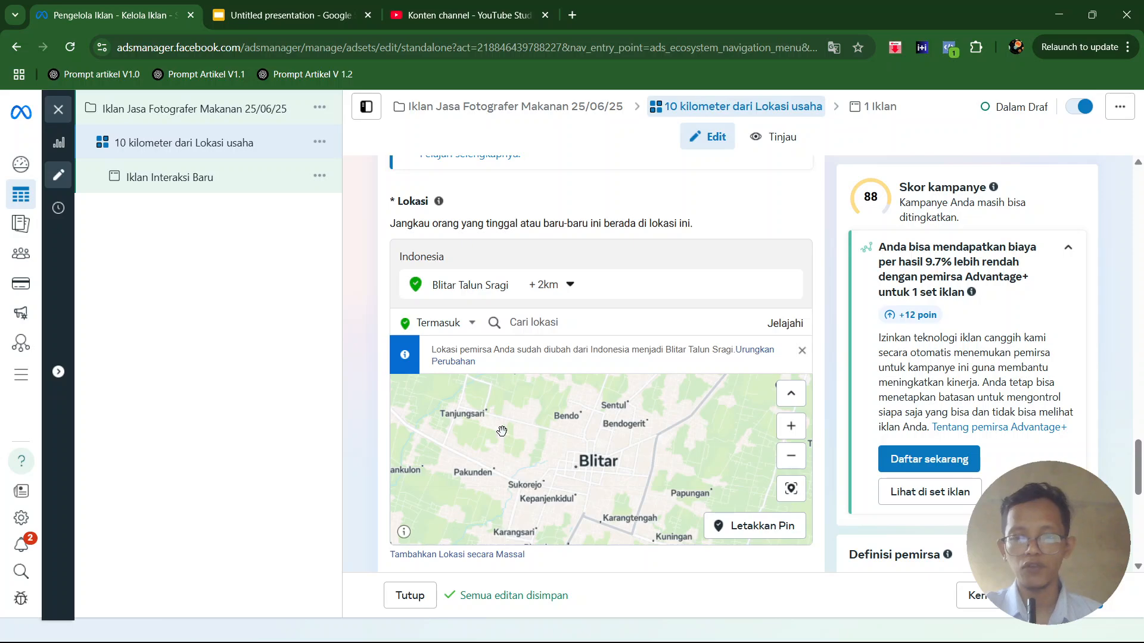
drag(577, 444, 569, 424)
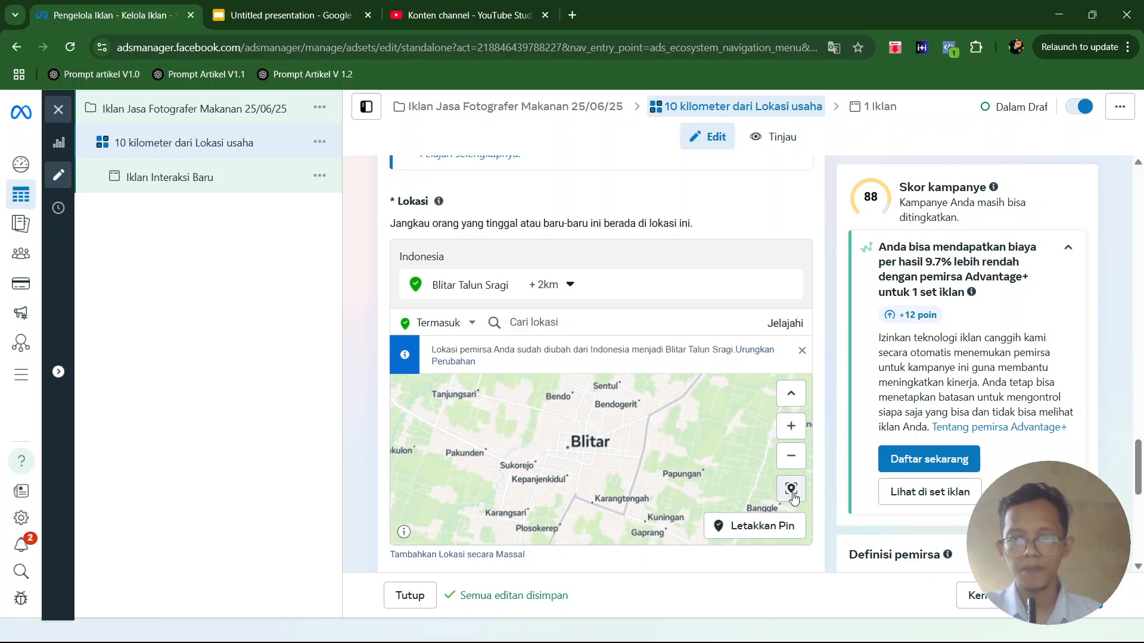
click(756, 526)
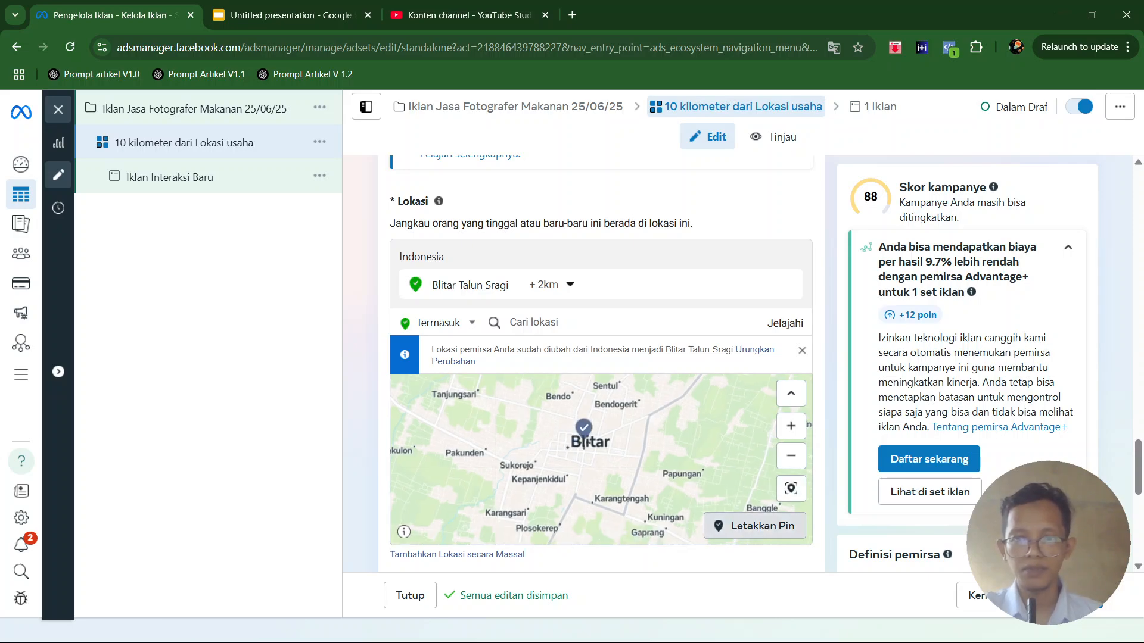
click(585, 436)
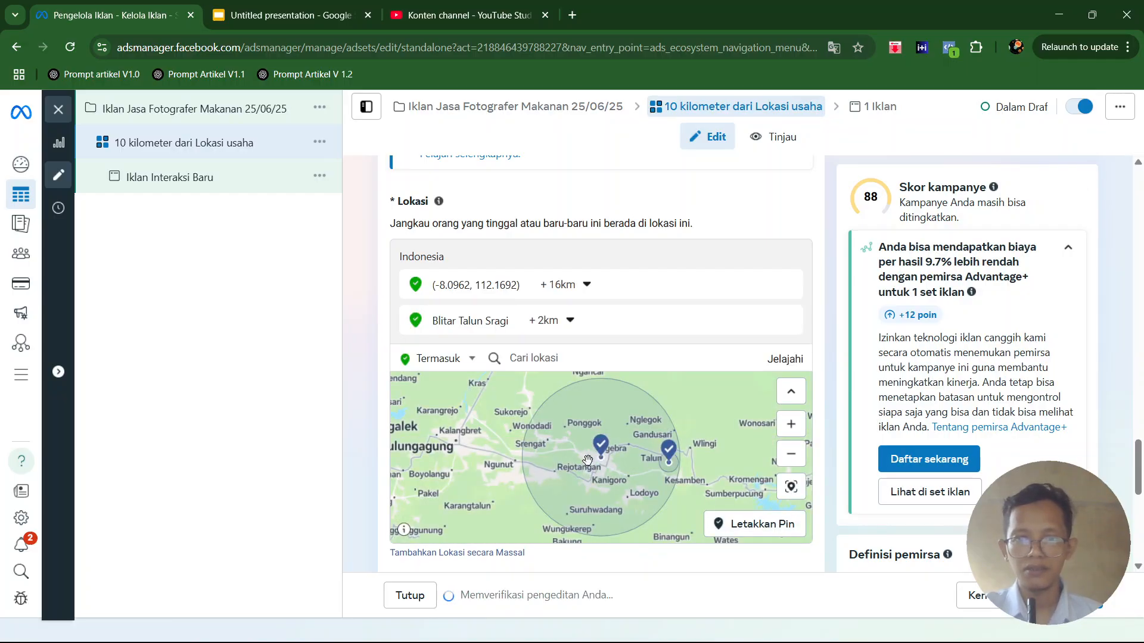
click(789, 321)
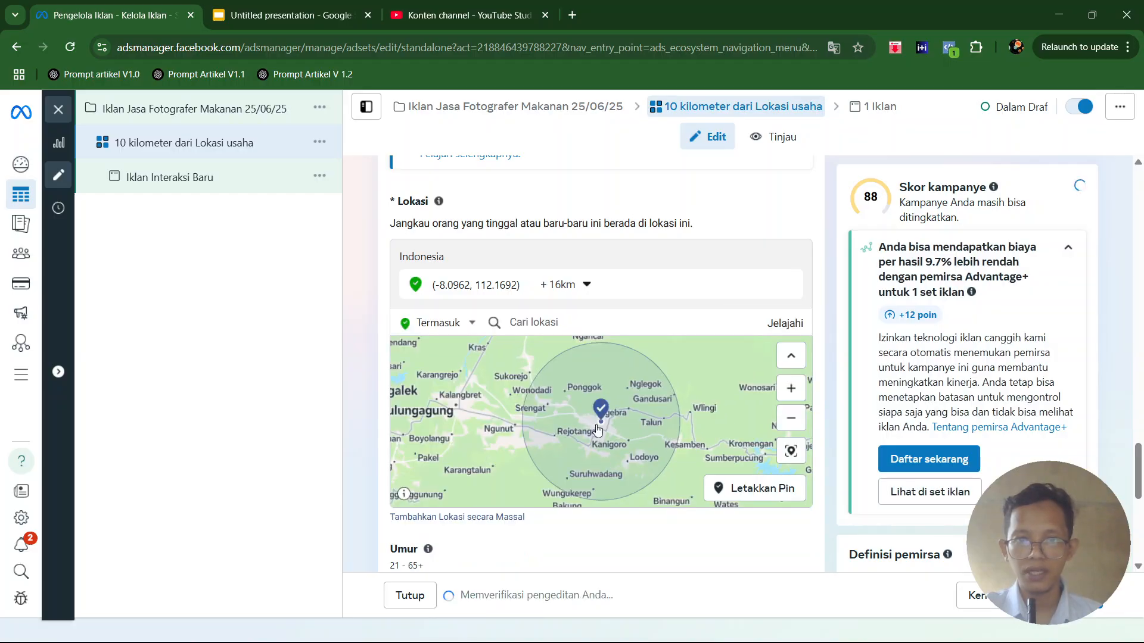
- Set the radius around the pinned Blitar location to 10 km and check the covered area on the map
click(565, 285)
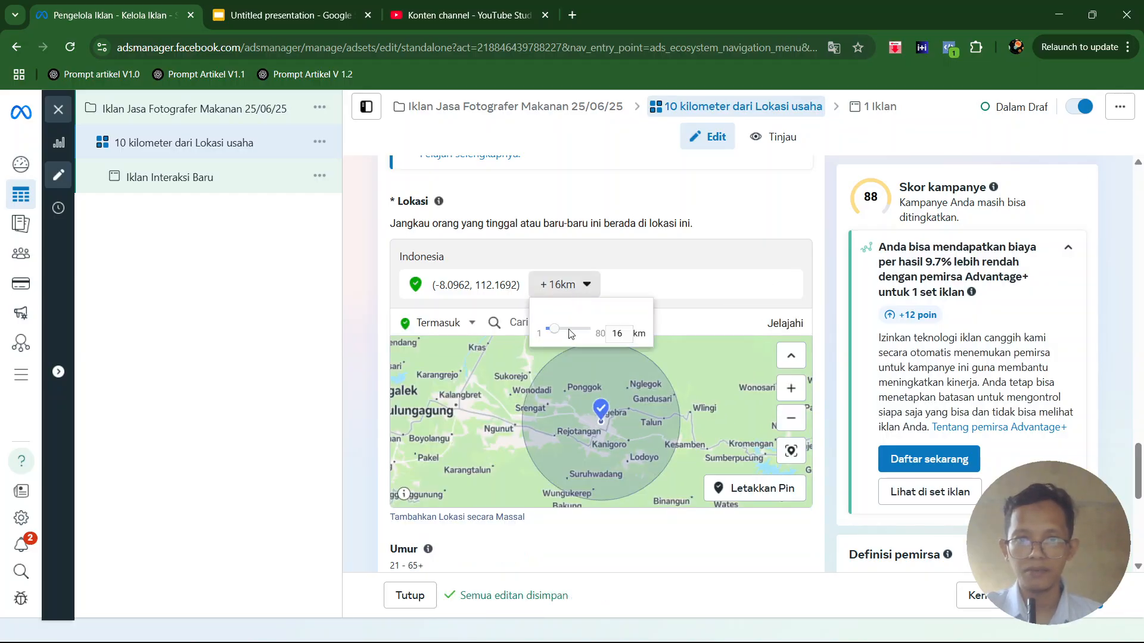
key(BackSpace)
text(0)
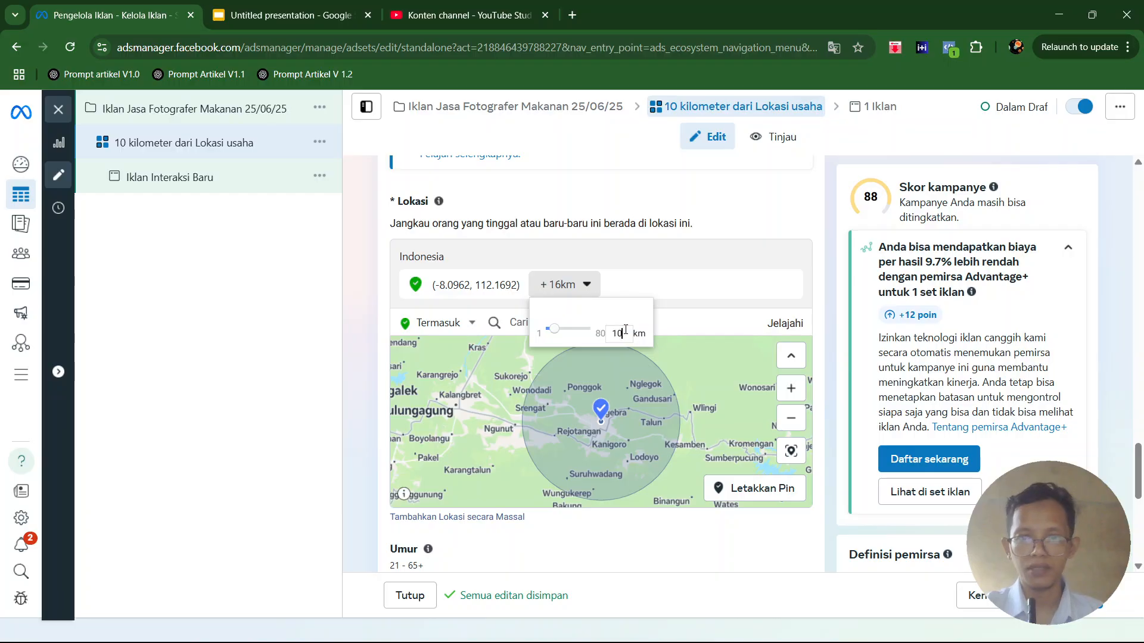
key(Return)
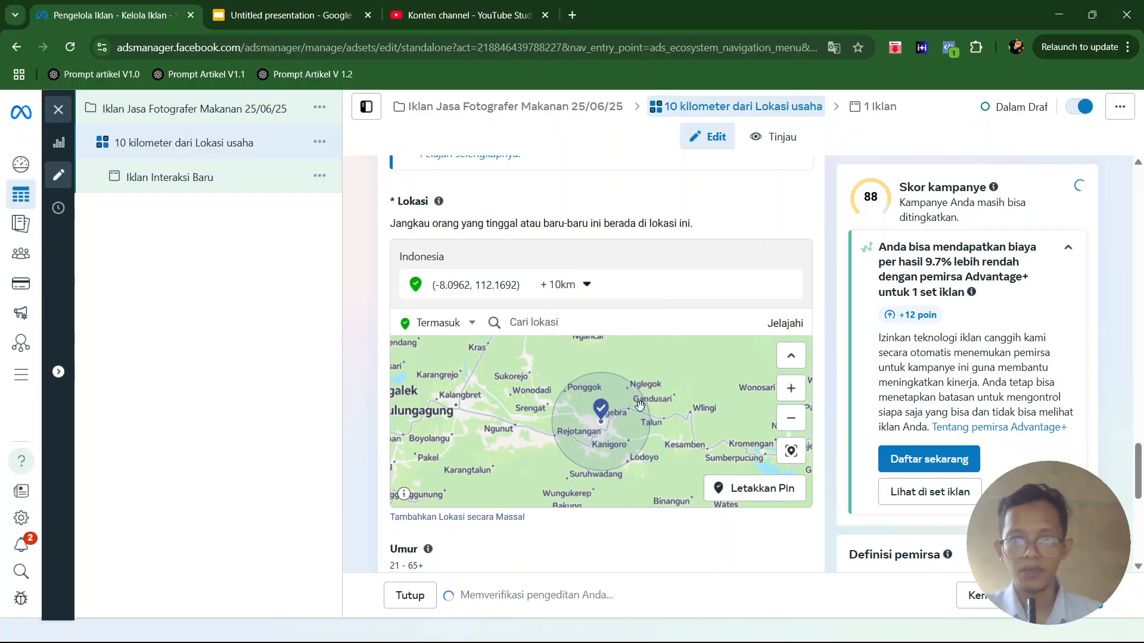
scroll(647, 411, up, 1)
scroll(648, 410, up, 2)
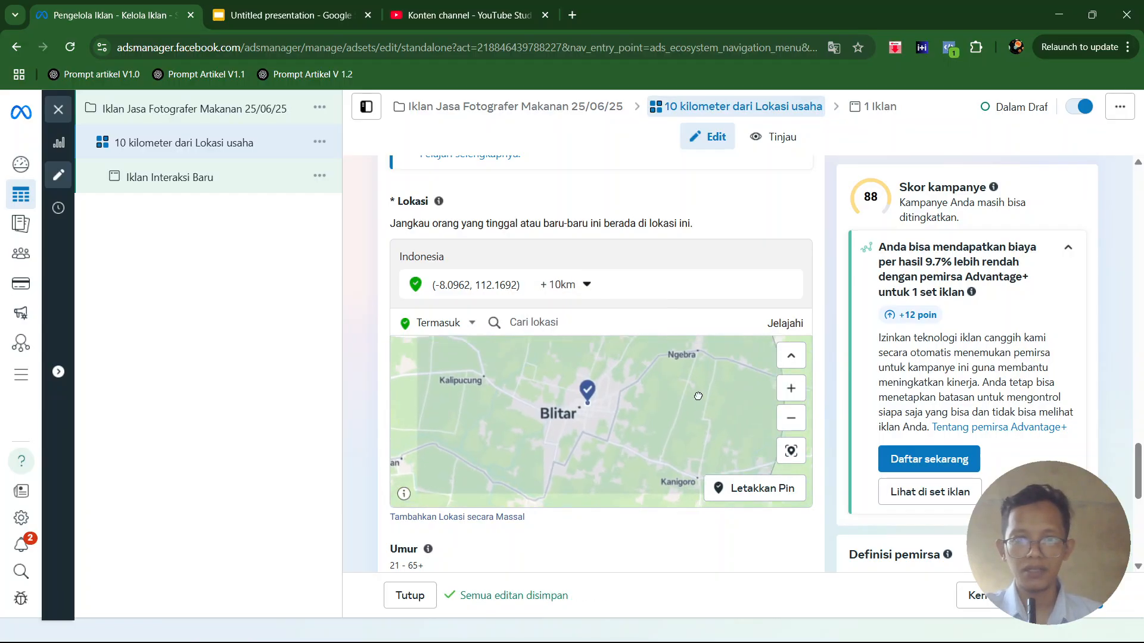
scroll(662, 413, down, 2)
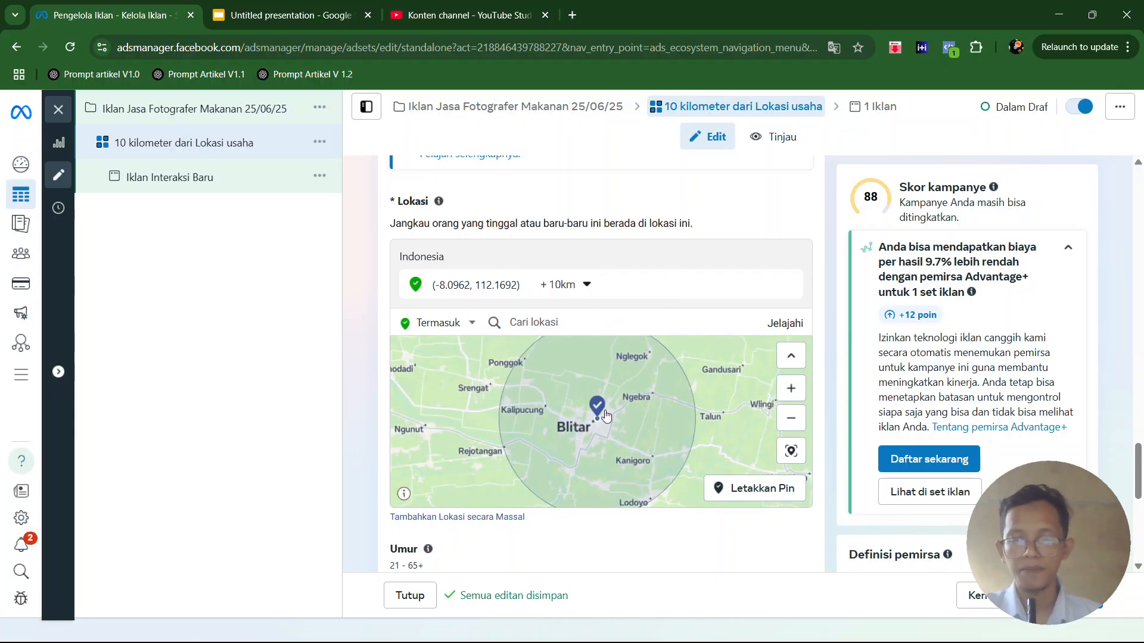
- Collapse the Advantage+ audience recommendation and check the estimated audience size for the 10 km area around Blitar
scroll(724, 386, down, 2)
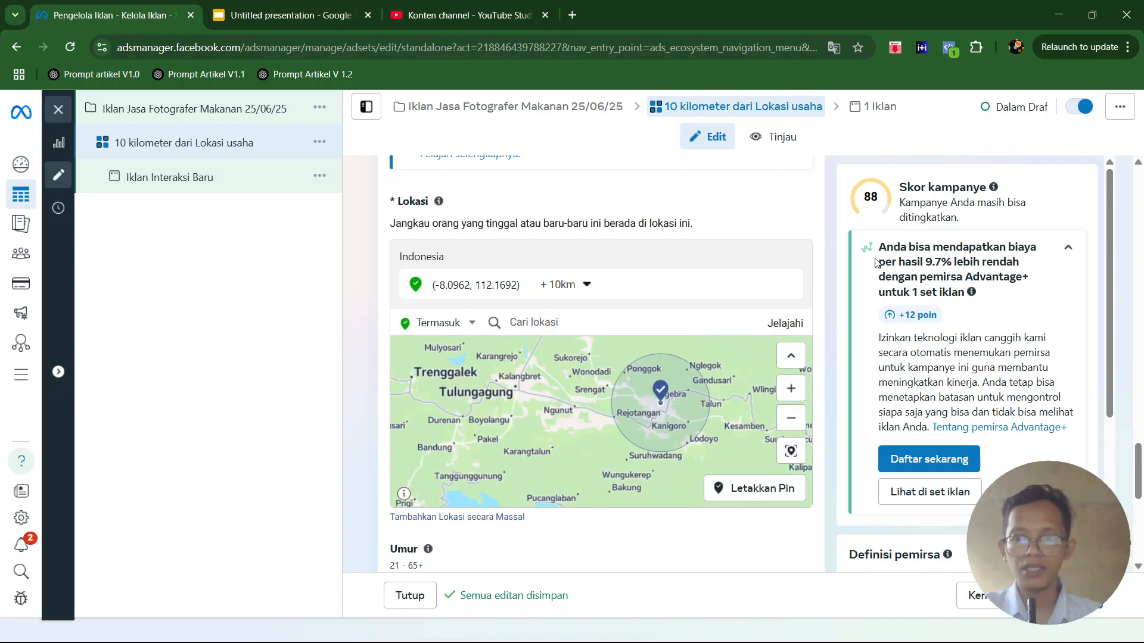
click(1068, 247)
scroll(1029, 350, down, 3)
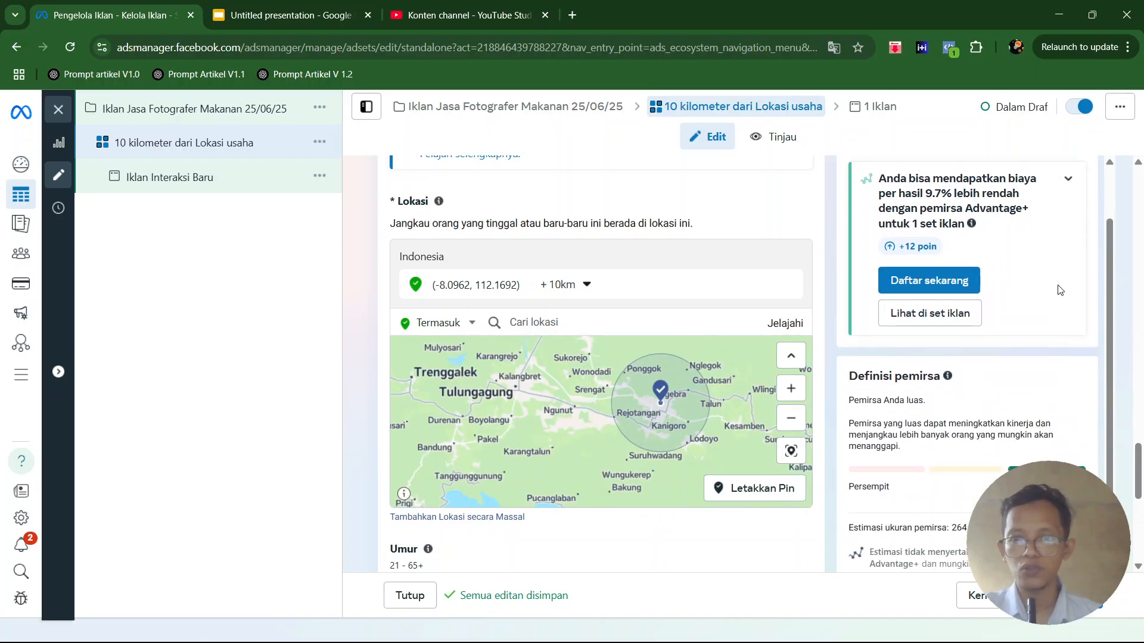
drag(952, 424, 1025, 423)
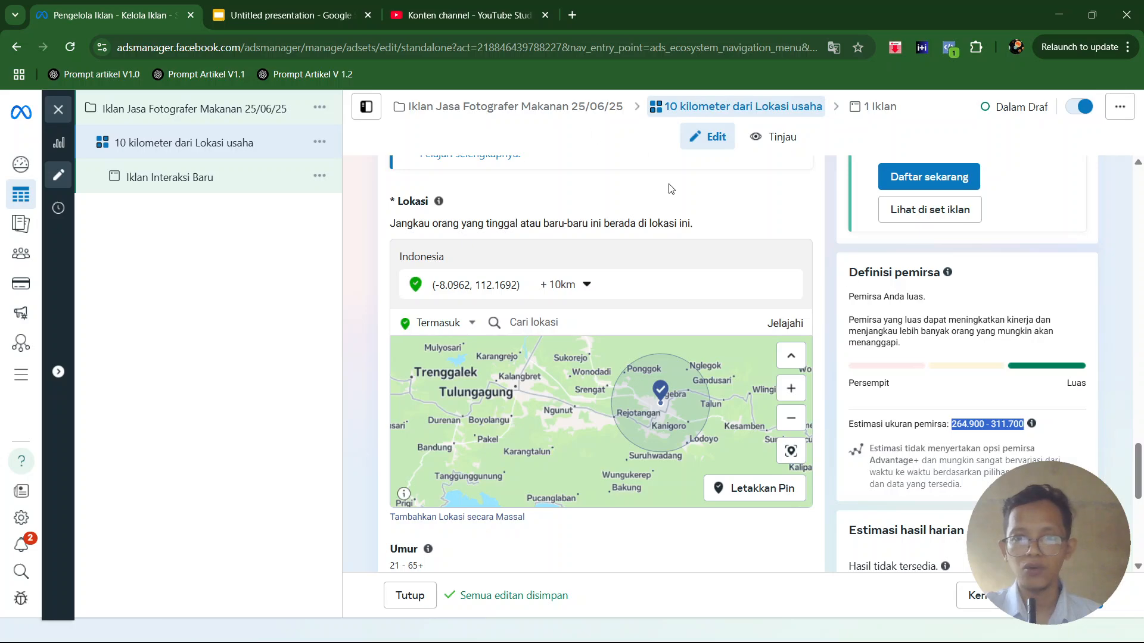
- Search the detailed targeting options for "bisnis" and include the behaviour "Admin halaman bisnis" in the audience
scroll(653, 201, down, 4)
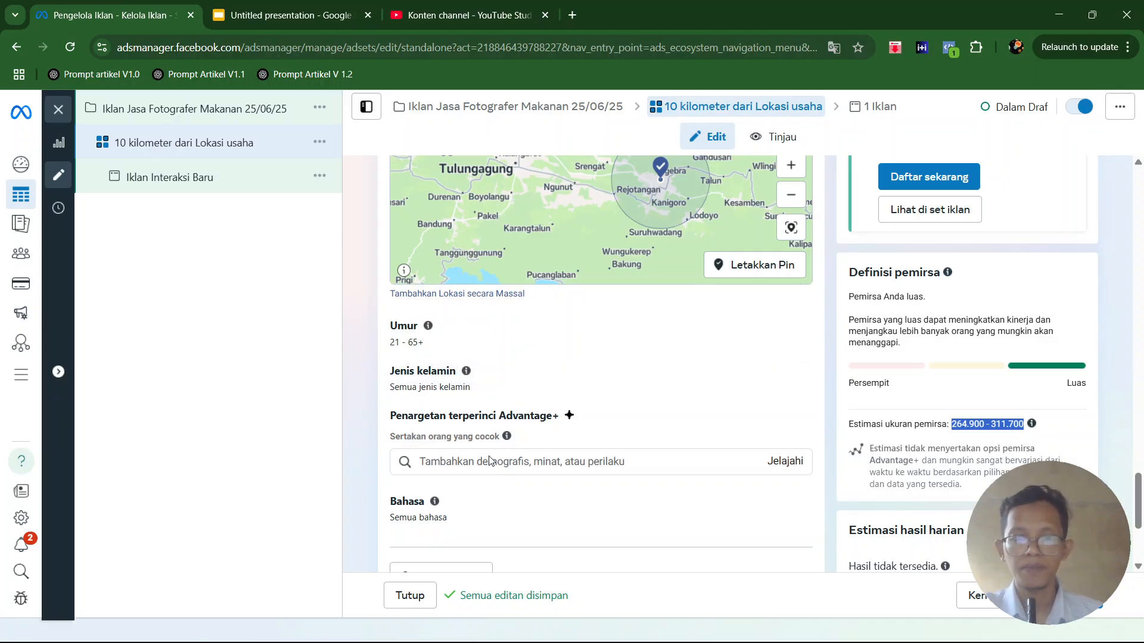
scroll(525, 387, down, 1)
click(453, 385)
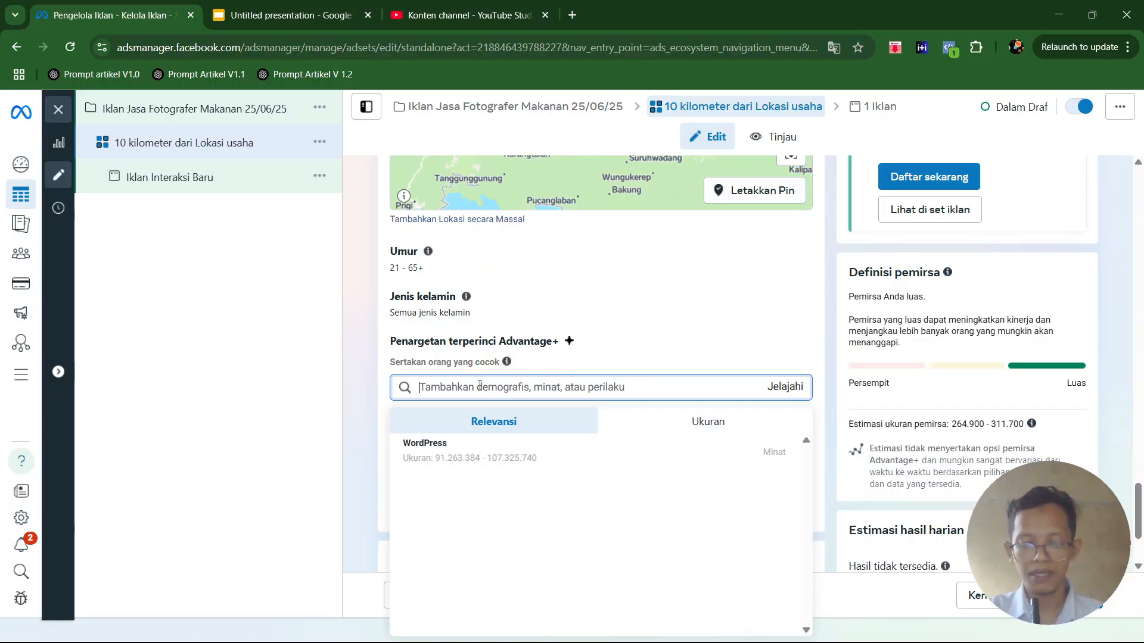
text(bisnis)
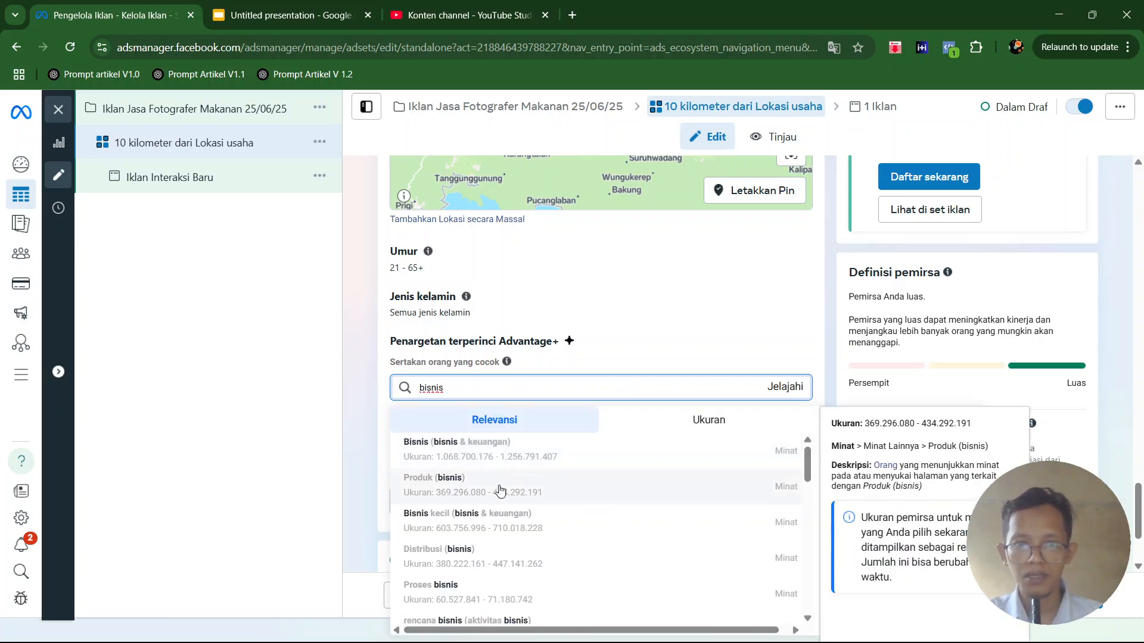
scroll(532, 527, down, 5)
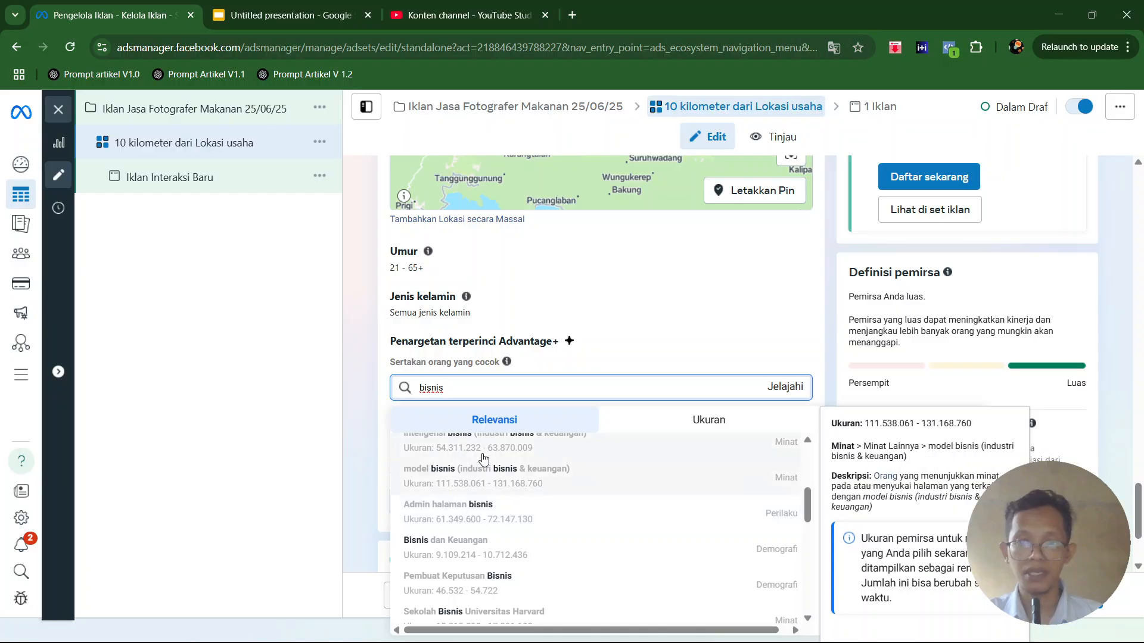
scroll(459, 507, up, 1)
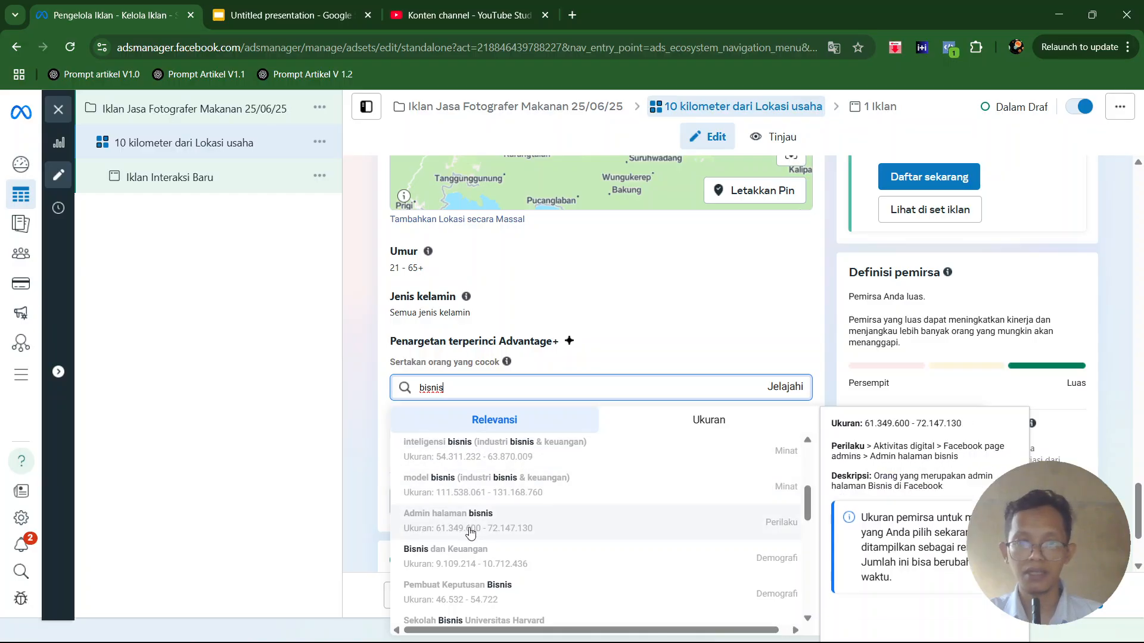
click(465, 523)
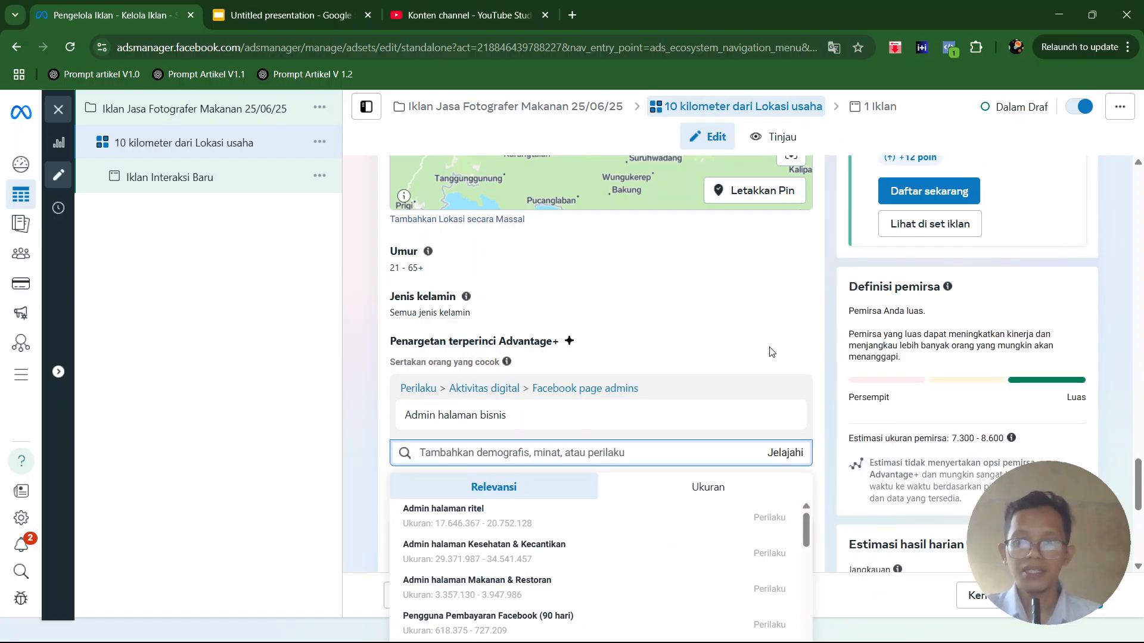
- Check the estimated audience size with the business page admin targeting applied and review the detailed targeting section
drag(953, 439, 999, 436)
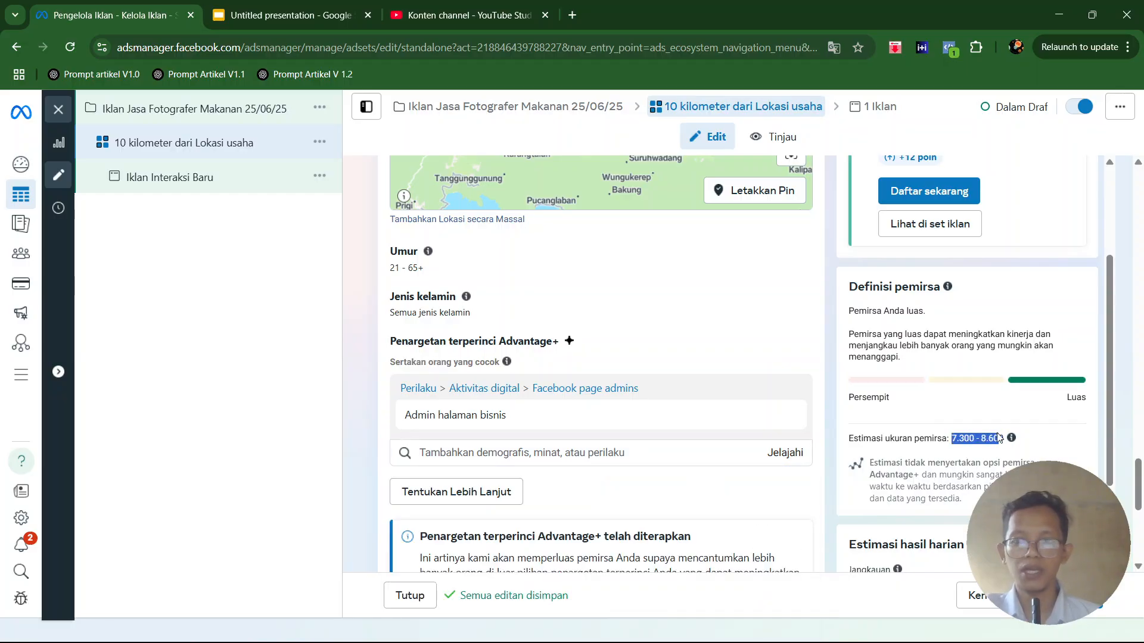
click(1006, 440)
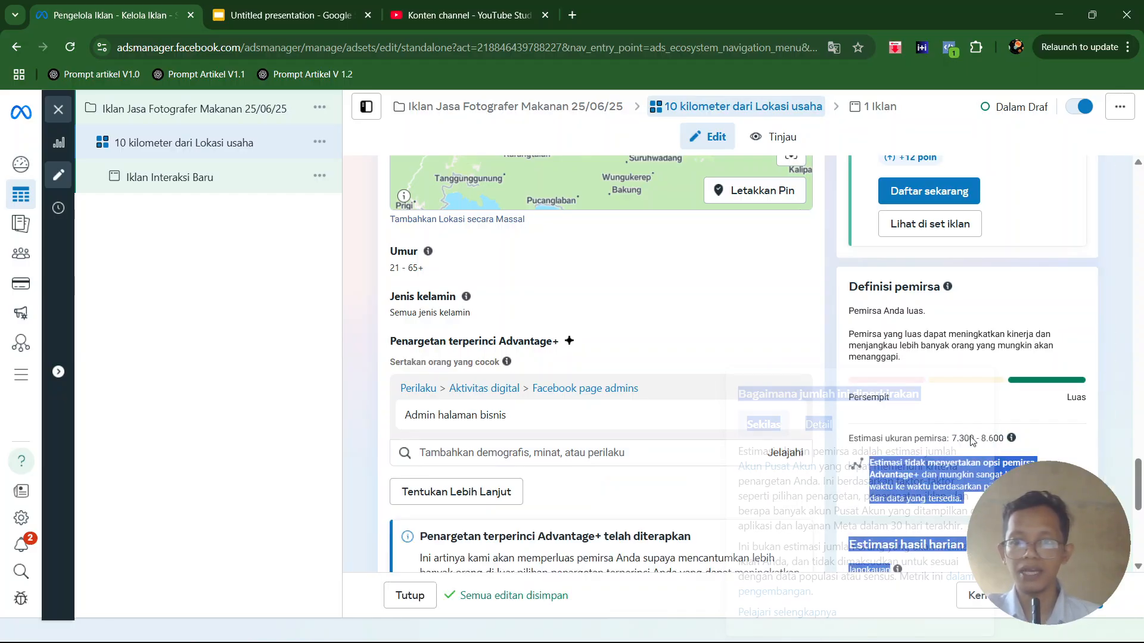
scroll(593, 310, up, 3)
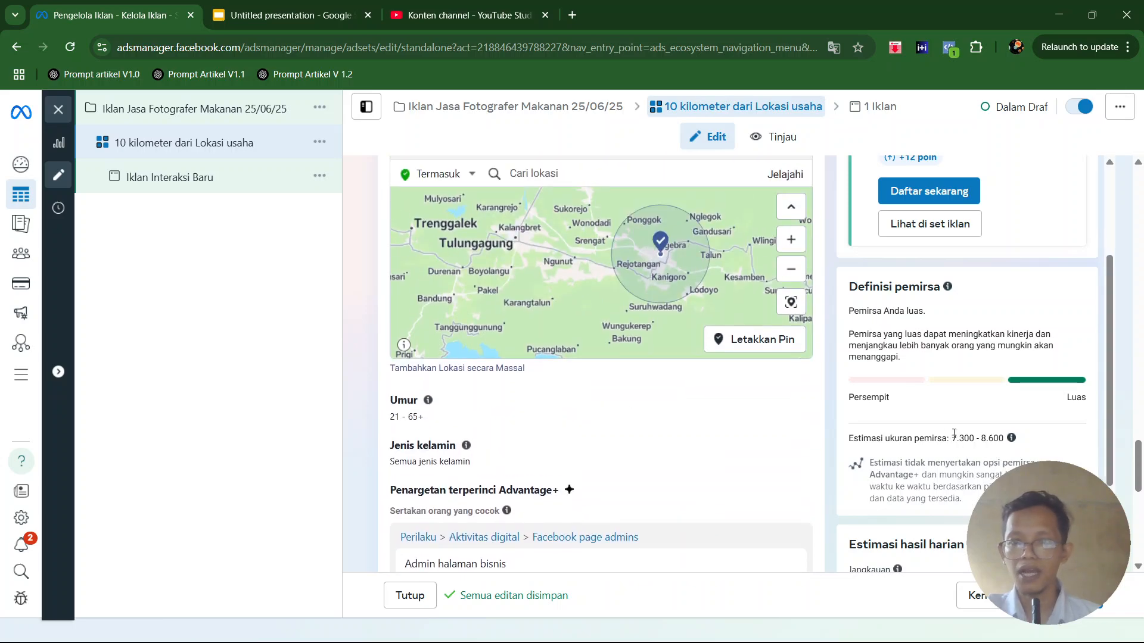
drag(953, 440, 1006, 439)
scroll(814, 433, down, 7)
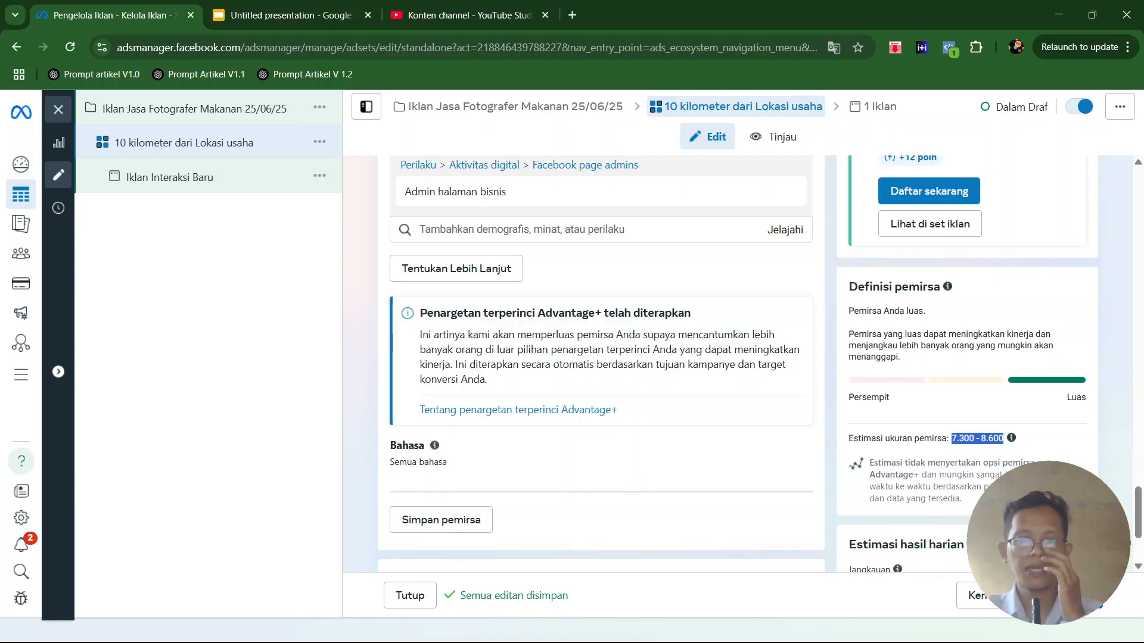
click(956, 436)
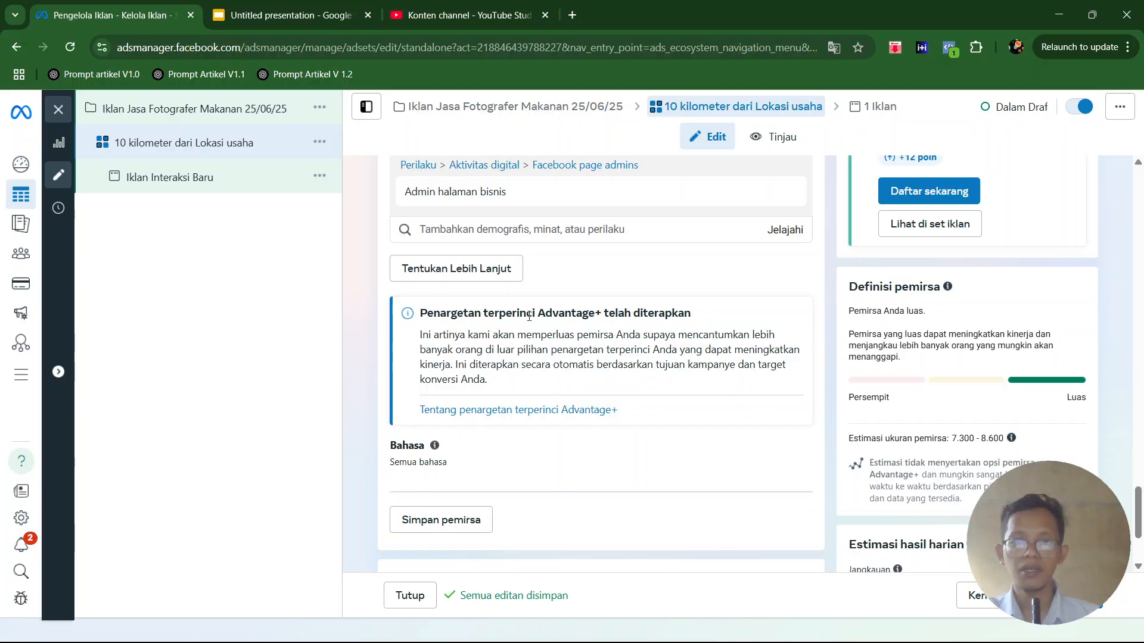
- Continue to the ad level and rename the ad as "Iklan fotografi"
scroll(471, 262, up, 1)
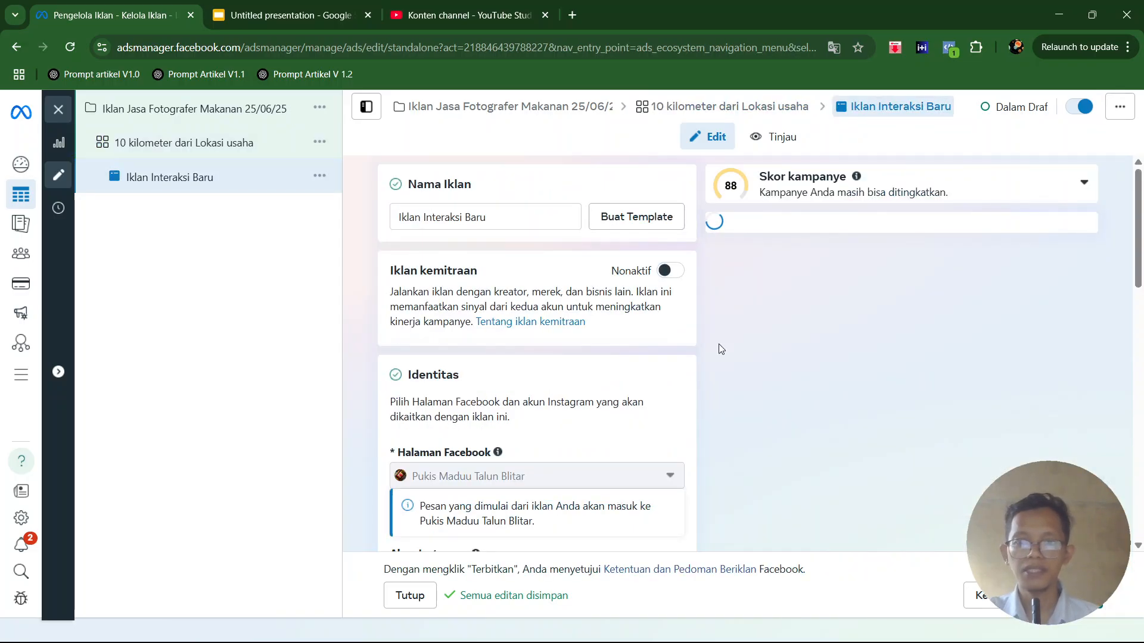
triple_click(504, 215)
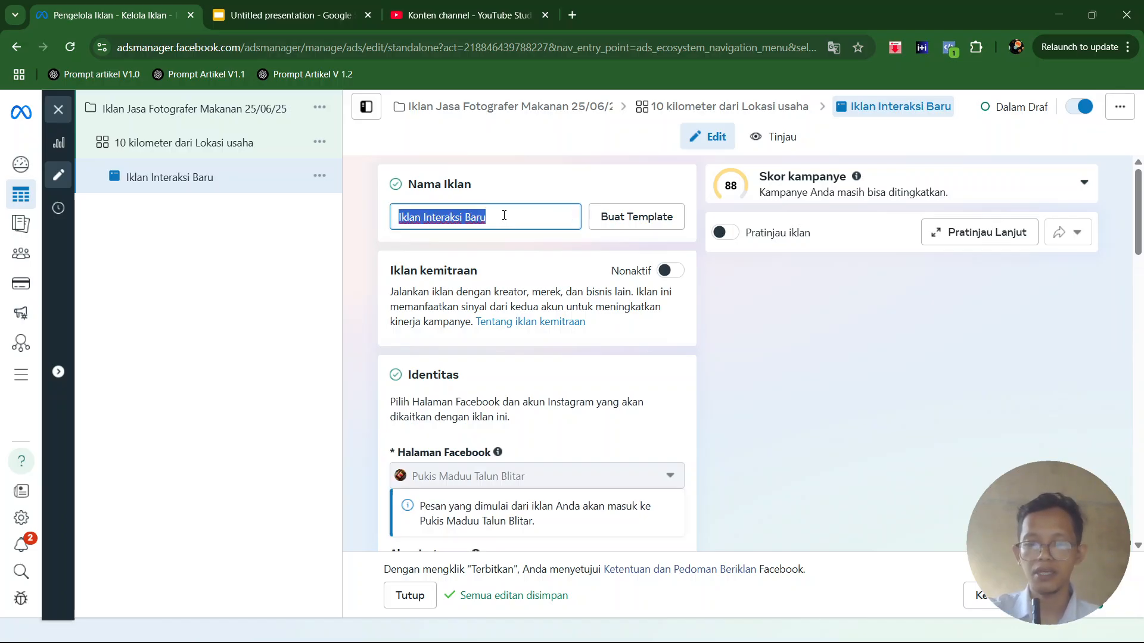
text(Iklan fotograf)
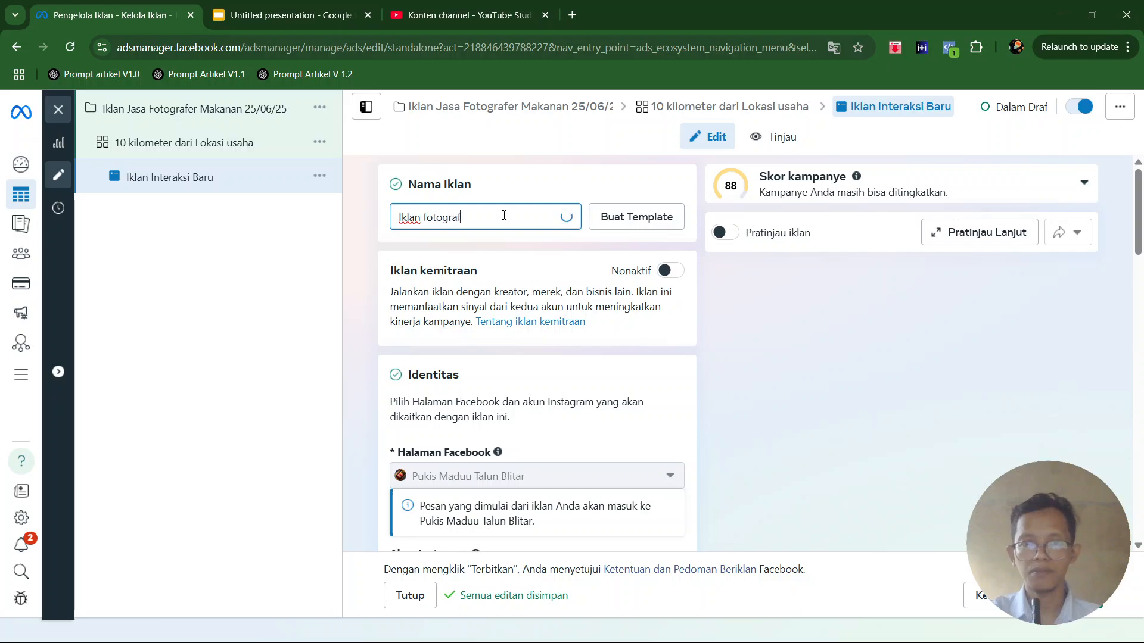
text(i)
scroll(494, 268, down, 3)
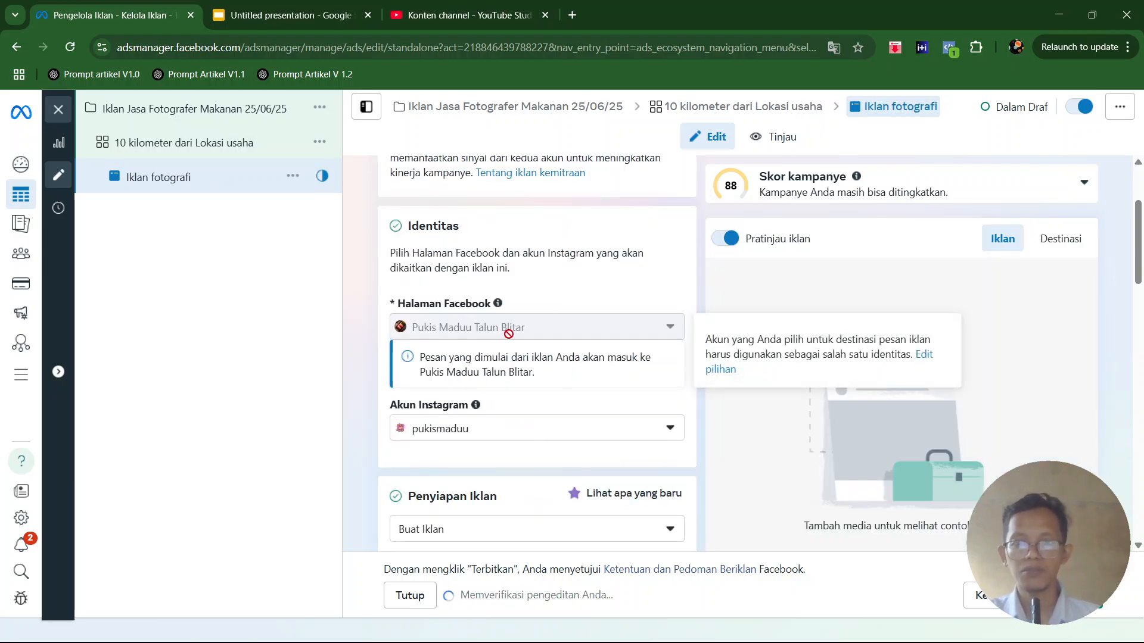
- Return to the ad set "10 kilometer dari Lokasi usaha" and switch its placements to manual (Penempatan manual)
scroll(500, 327, up, 1)
click(260, 154)
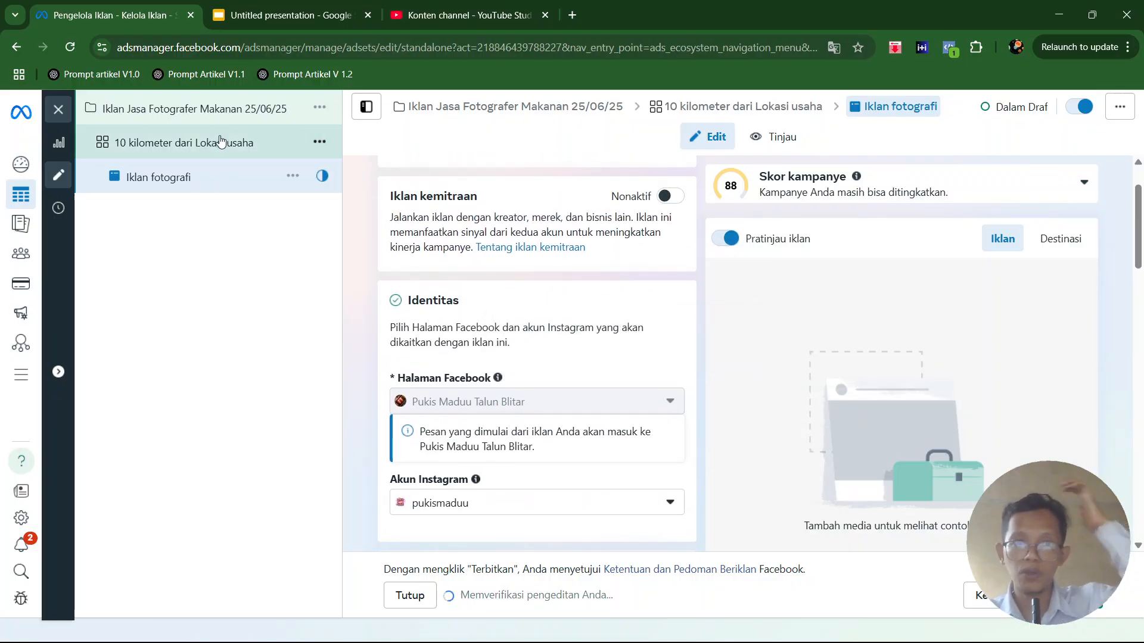
scroll(757, 345, down, 15)
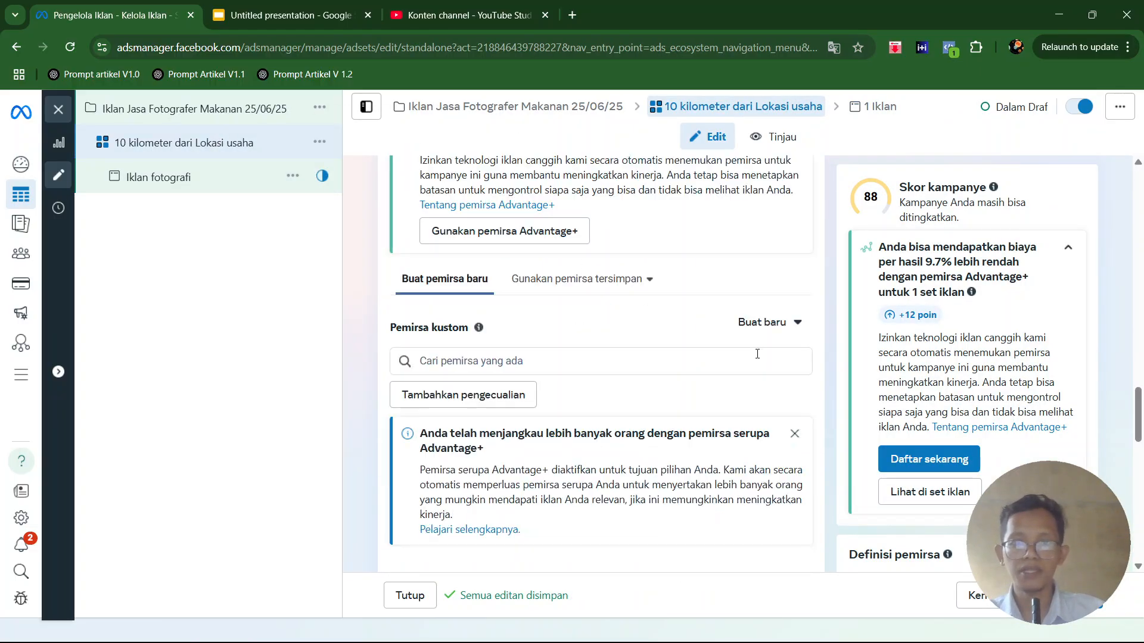
scroll(665, 364, down, 3)
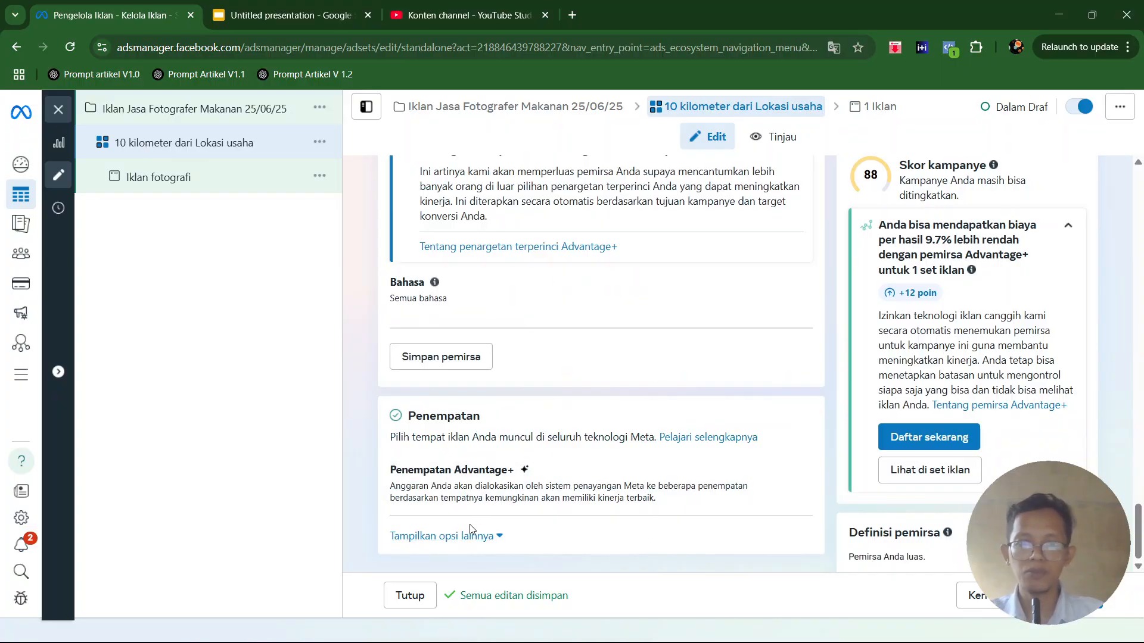
click(789, 471)
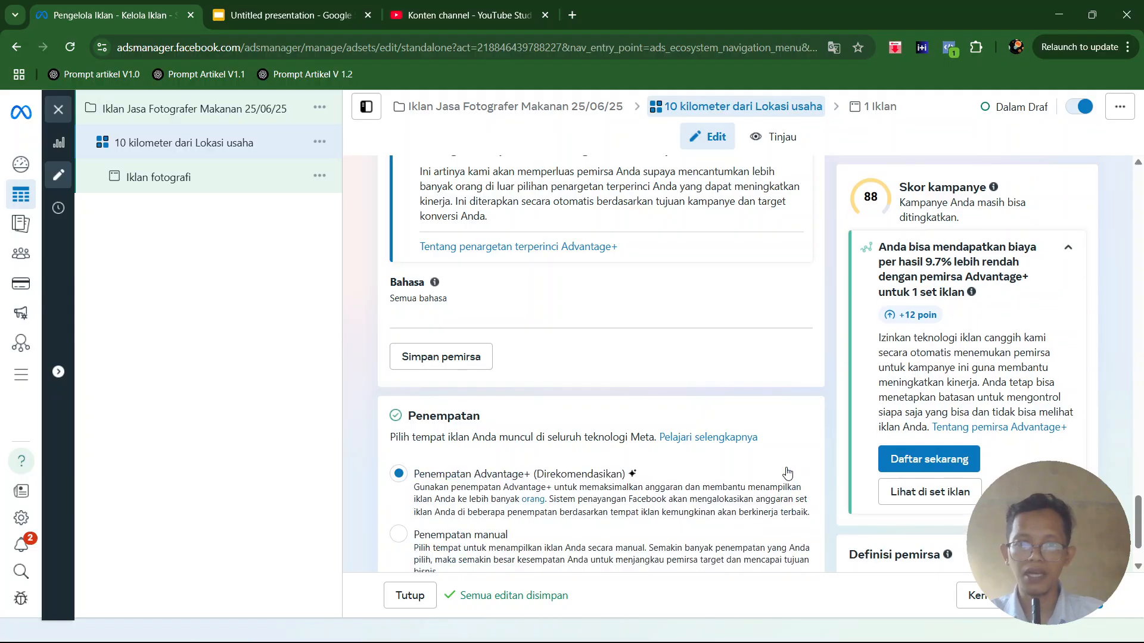
scroll(403, 483, down, 1)
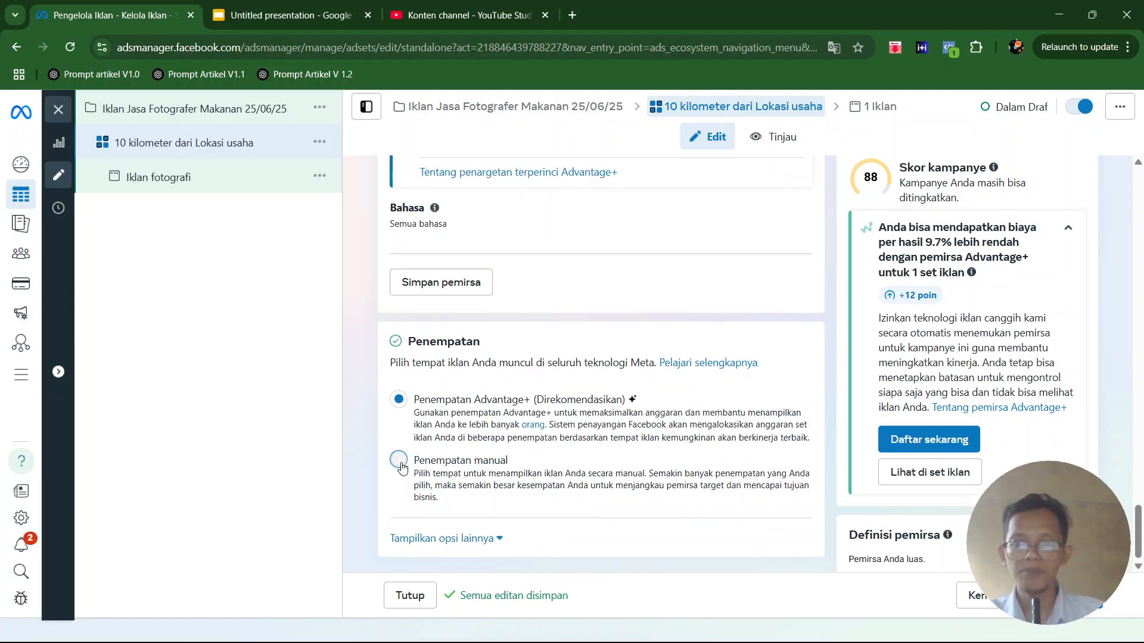
click(398, 461)
- Exclude Audience Network and Messenger from the placement platforms, keeping Facebook and Instagram, and review the placement list
scroll(584, 441, down, 4)
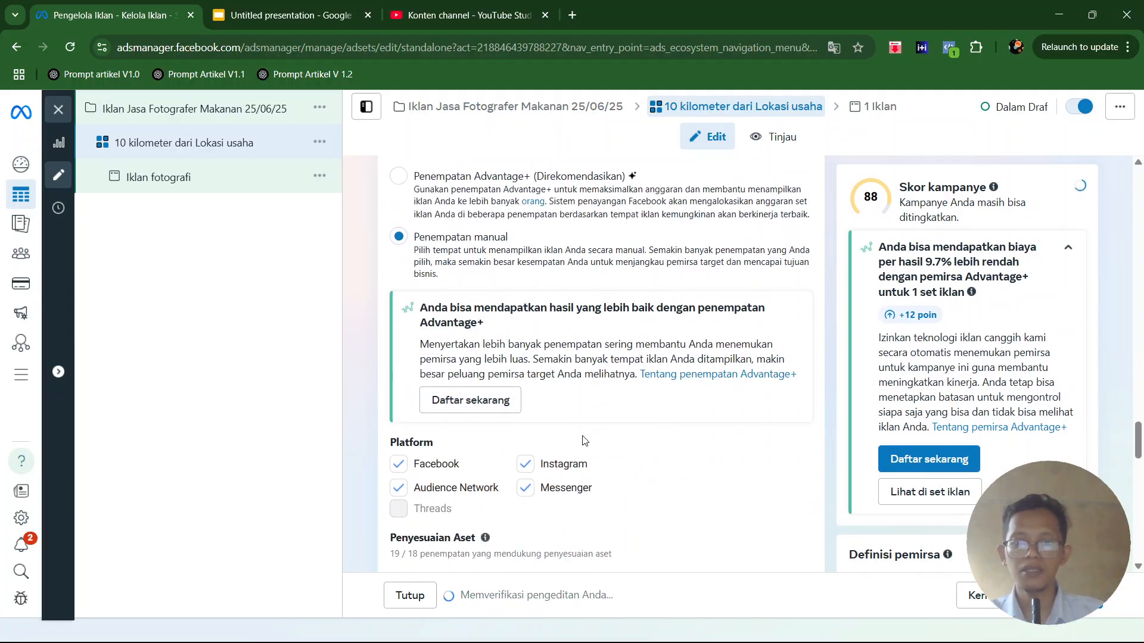
click(397, 494)
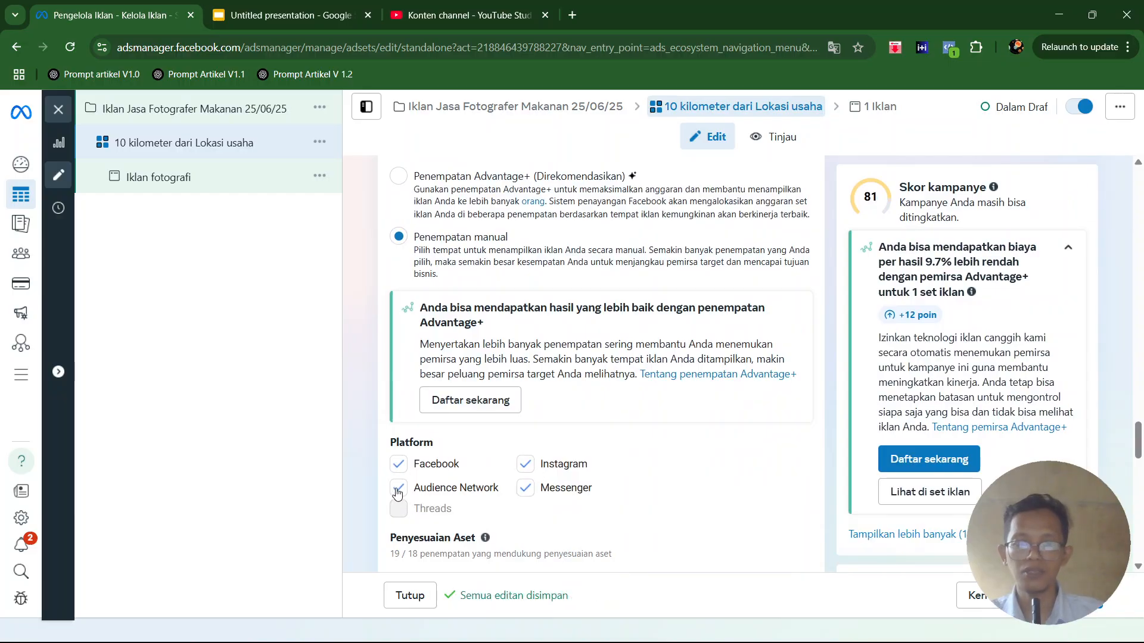
click(526, 489)
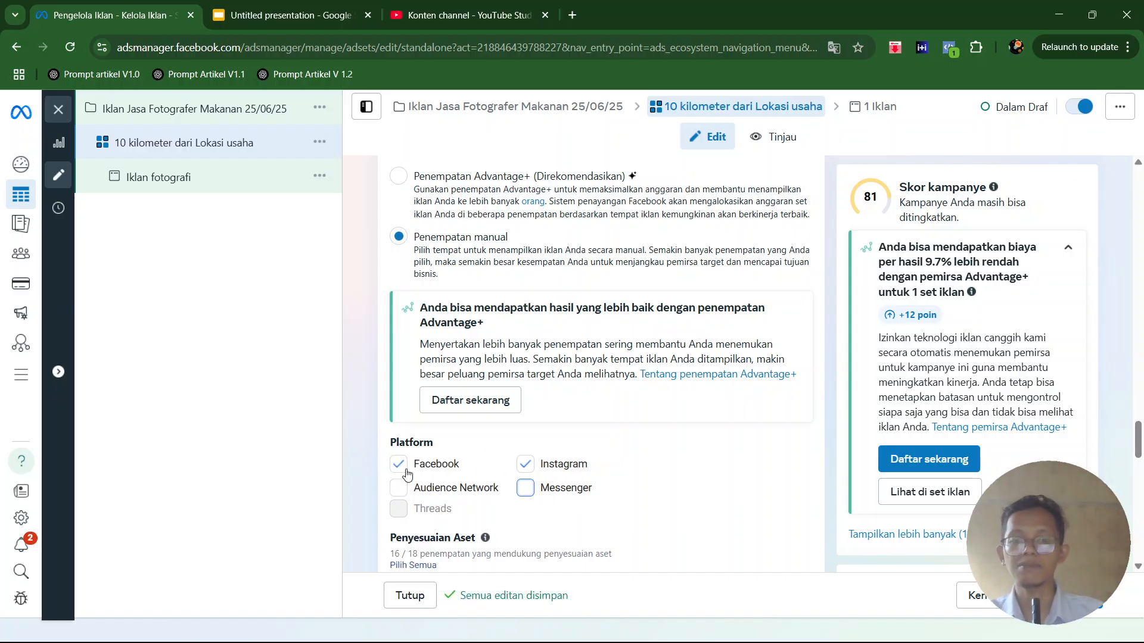
scroll(606, 437, down, 3)
scroll(606, 437, down, 5)
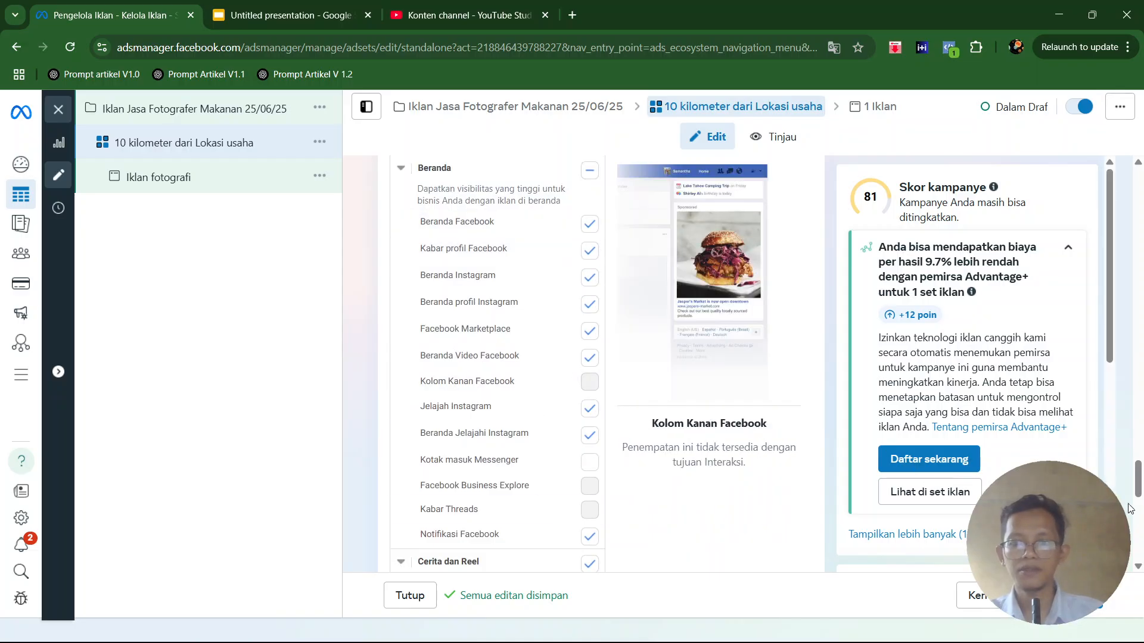
- Return to the ad "Iklan fotografi" and start setting up its creative as an image ad (Iklan gambar)
click(1062, 596)
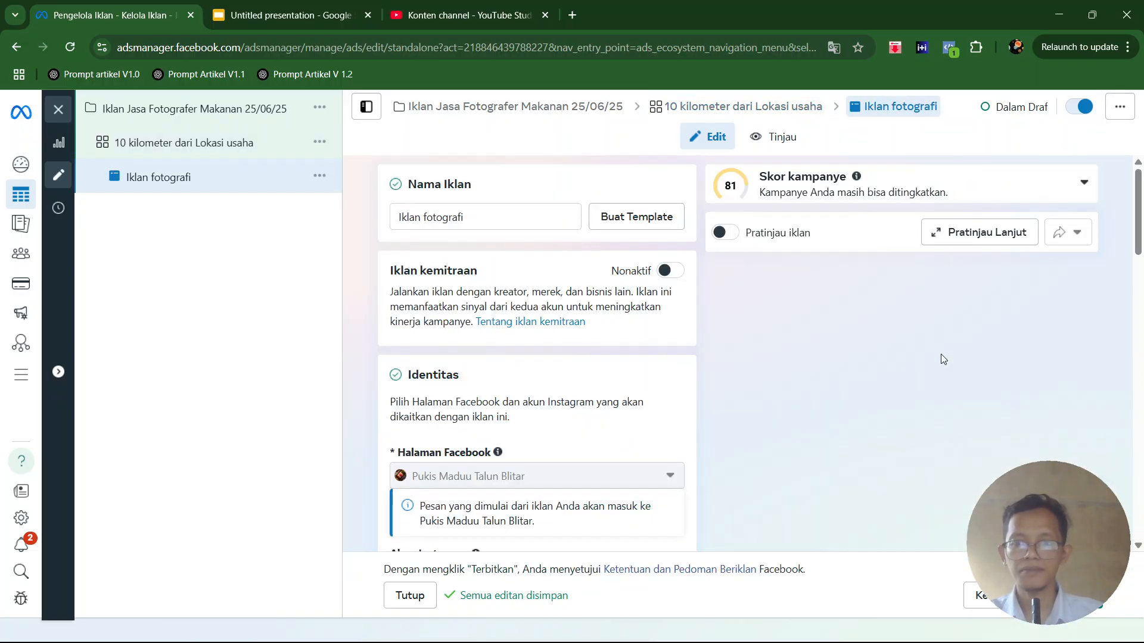
scroll(532, 340, down, 1)
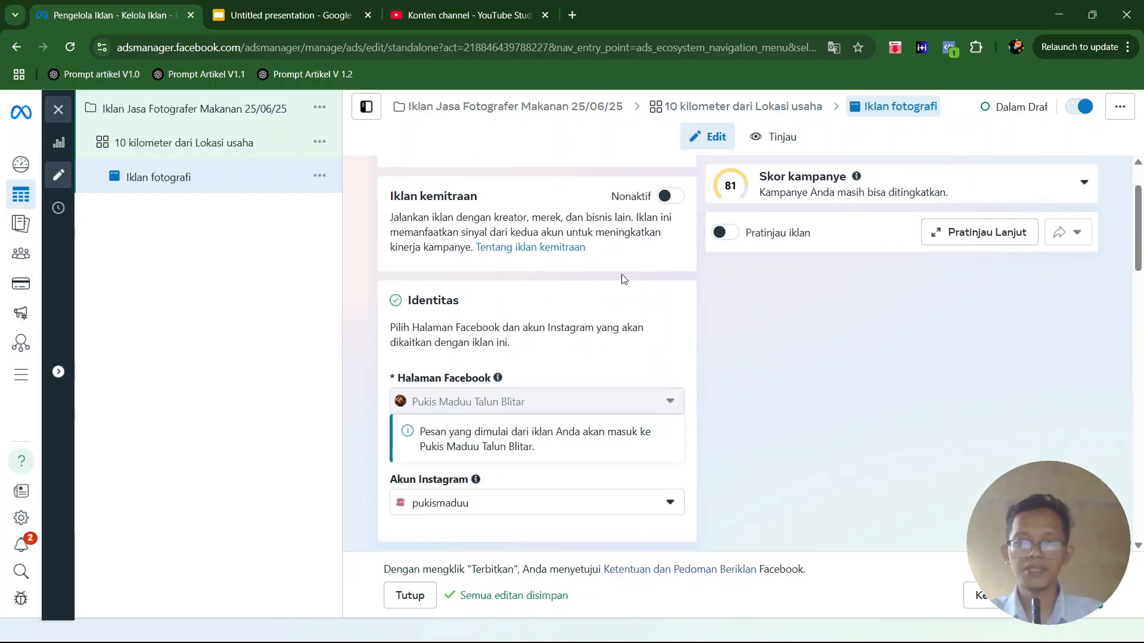
scroll(532, 331, down, 3)
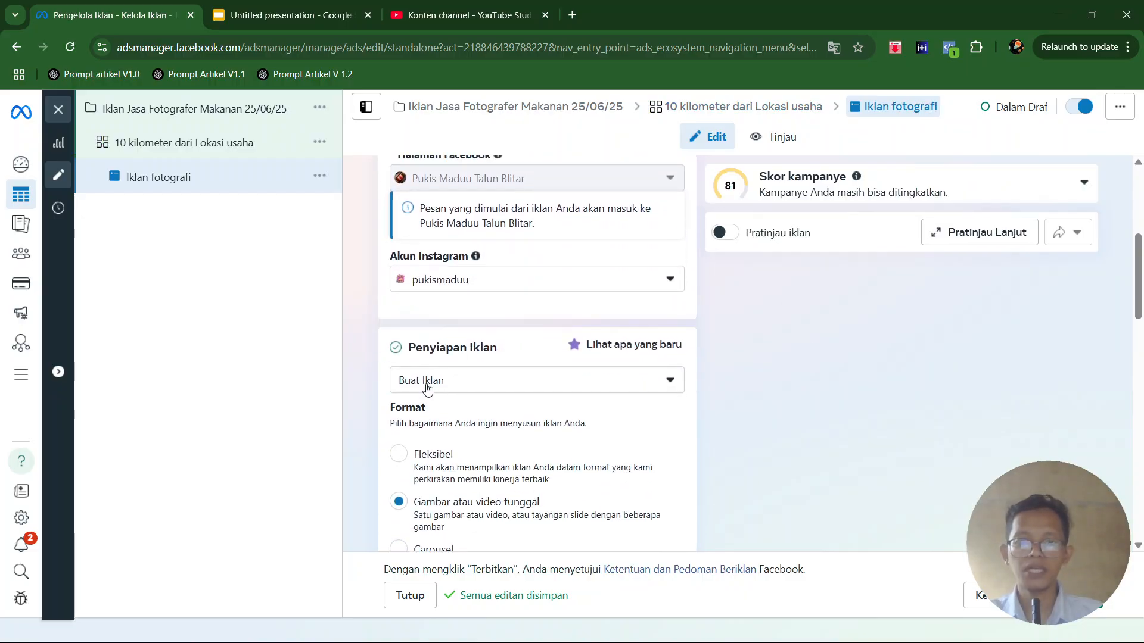
scroll(441, 380, down, 1)
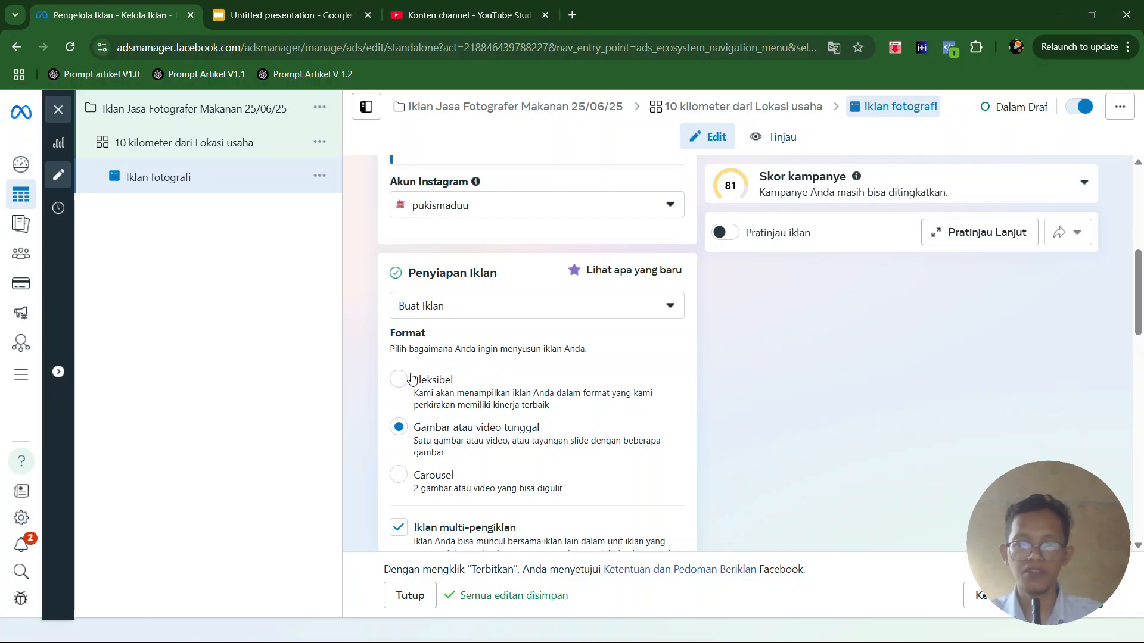
scroll(446, 382, down, 1)
scroll(433, 407, down, 1)
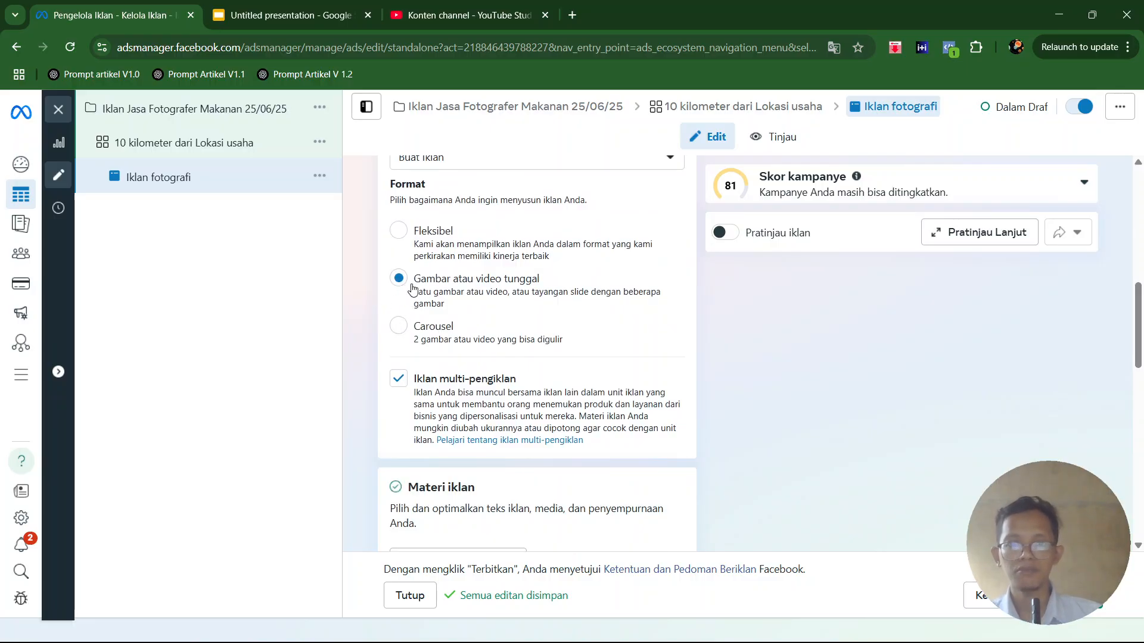
scroll(420, 286, down, 4)
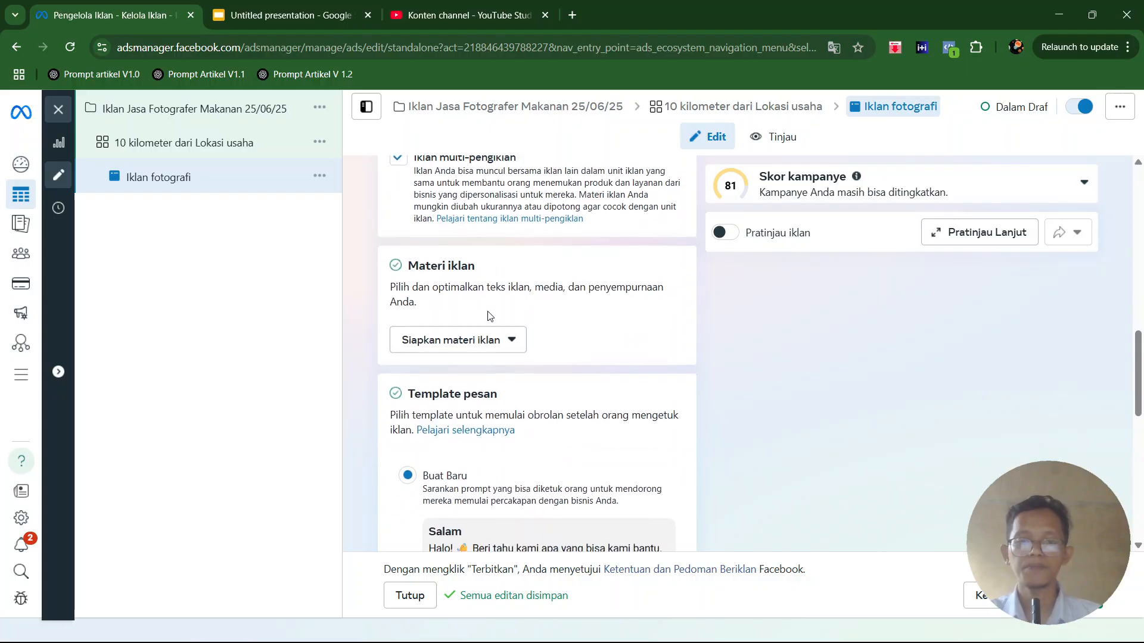
click(474, 343)
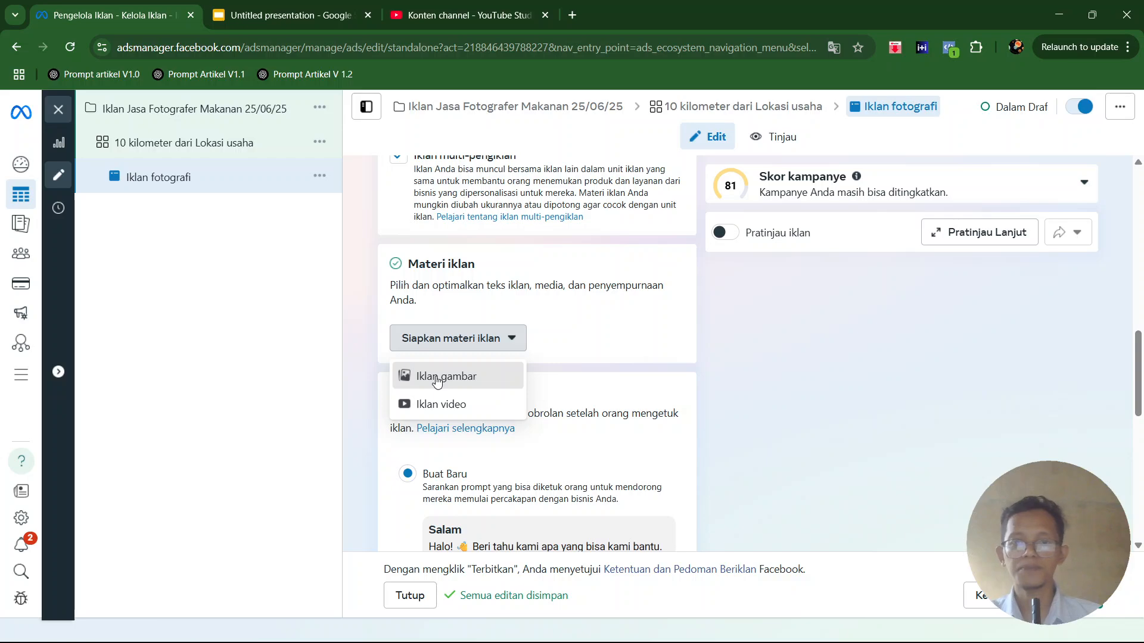
click(438, 381)
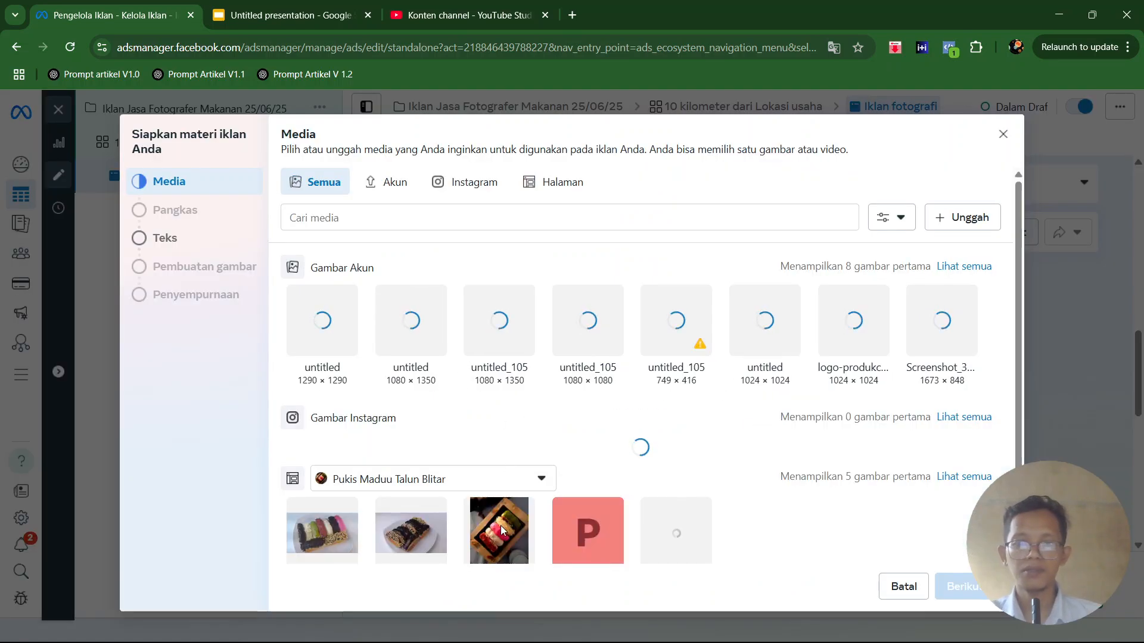
- Choose the 1665 × 2048 food photo from the Pukis Maduu Talun Blitar page images and keep the original crops for all placements
scroll(715, 392, down, 2)
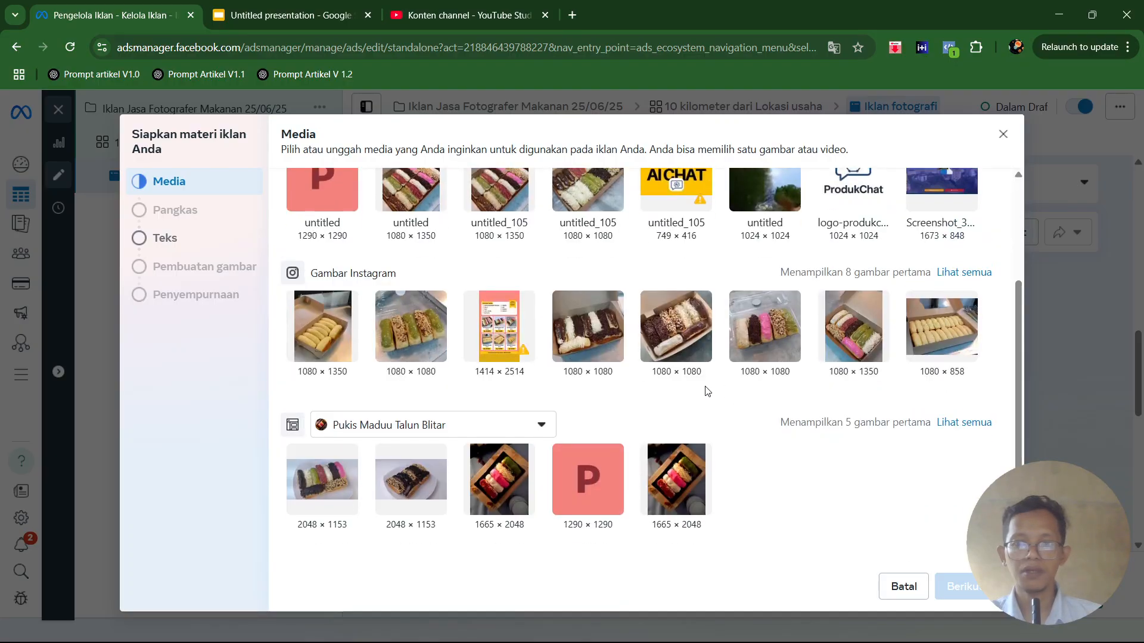
click(668, 486)
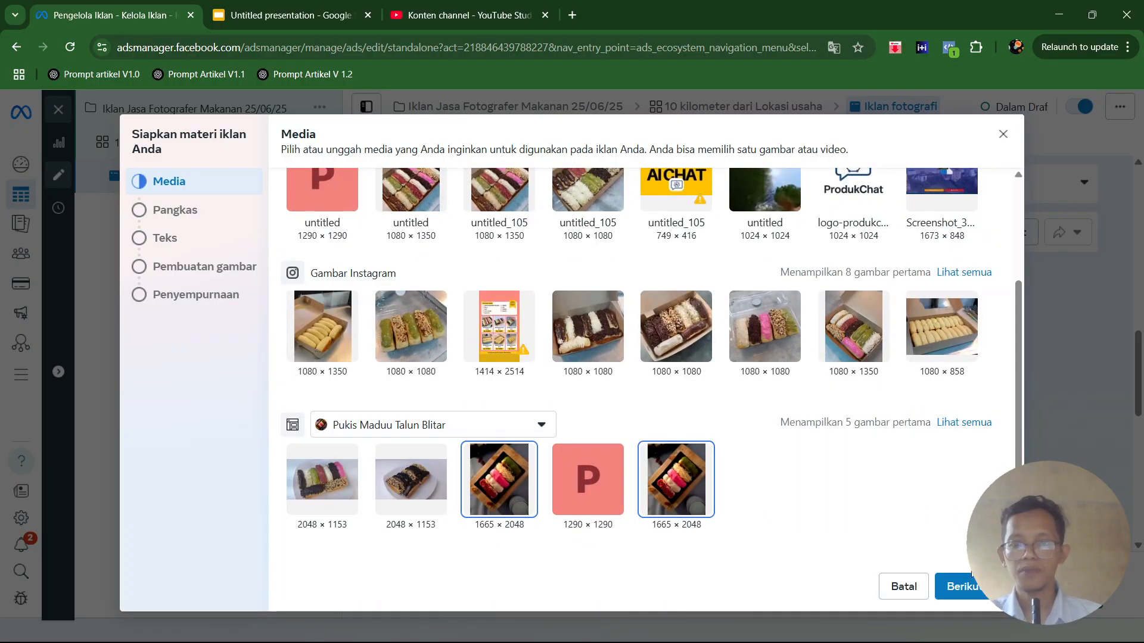
click(959, 586)
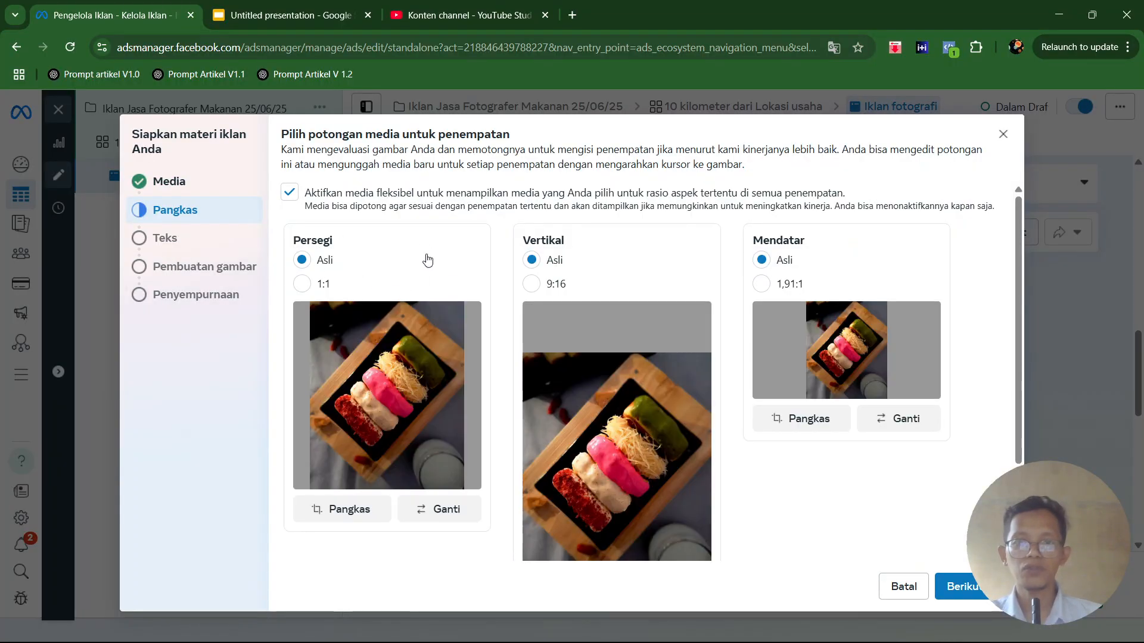
click(956, 587)
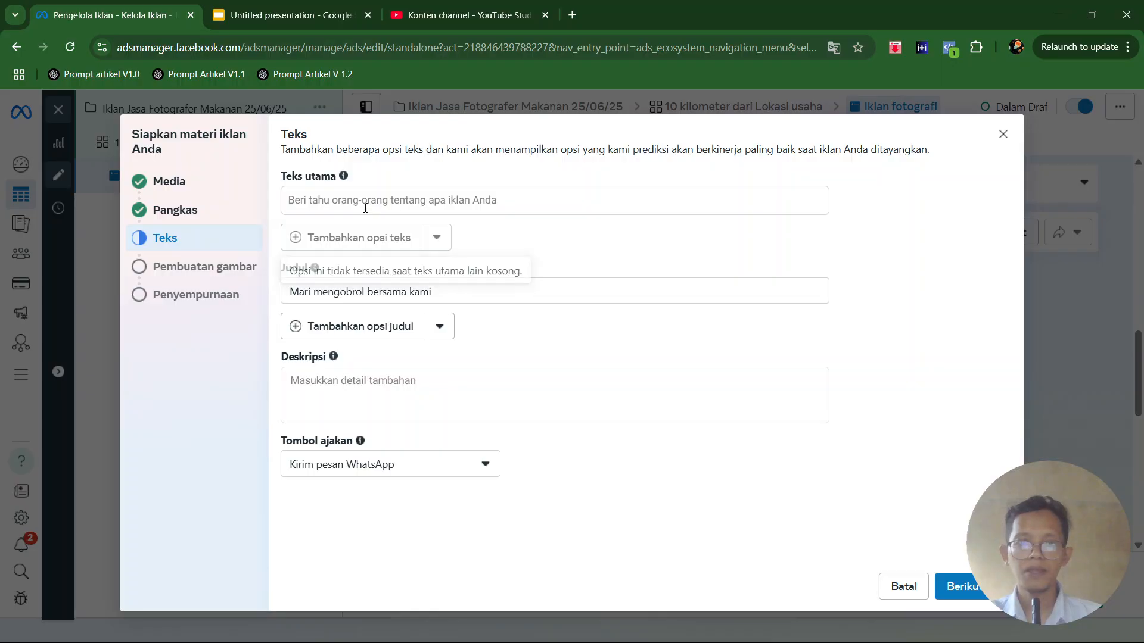
- Fill in the ad texts with "Teks utama" as primary text, "Judul" as headline and "Deskripsi" as description
click(368, 199)
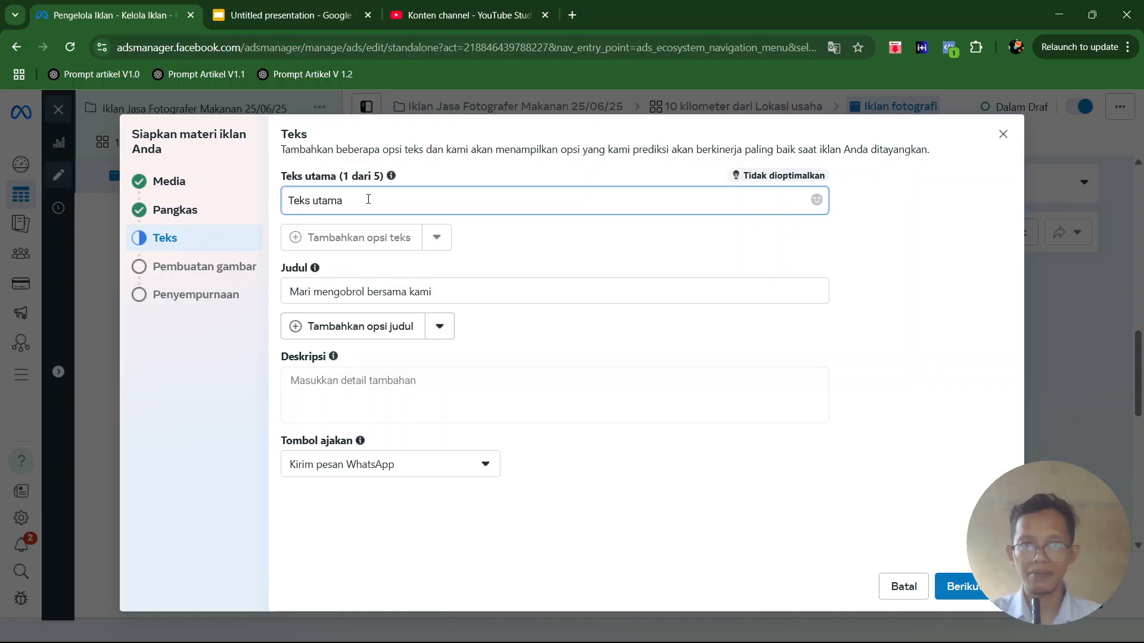
click(400, 292)
triple_click(401, 292)
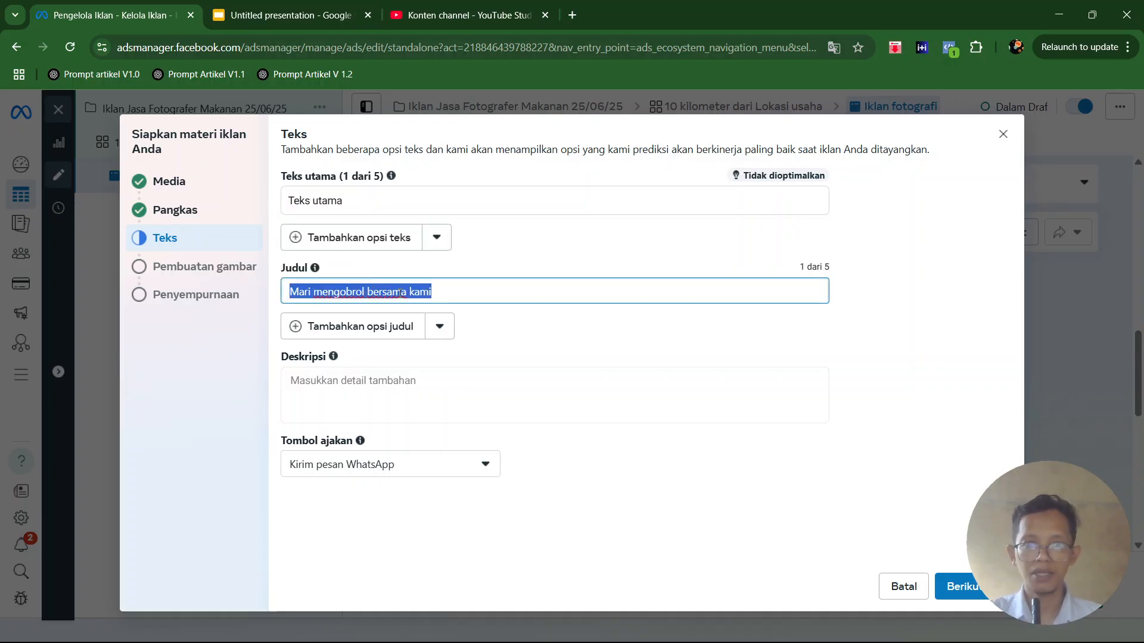
text(Judul)
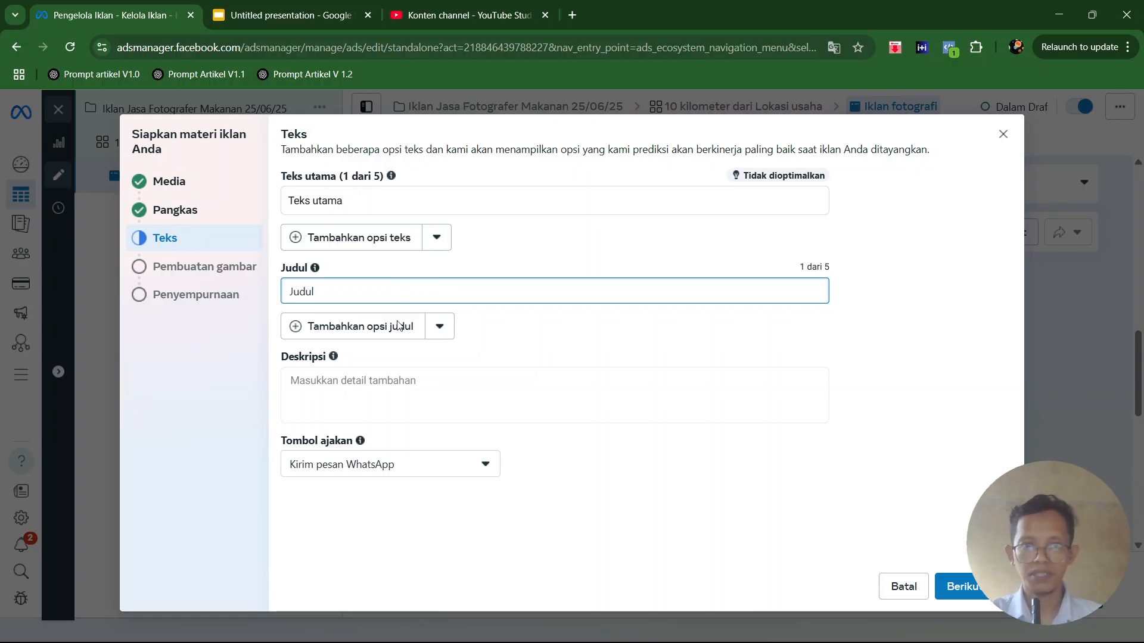
click(392, 384)
text(Deskripsi)
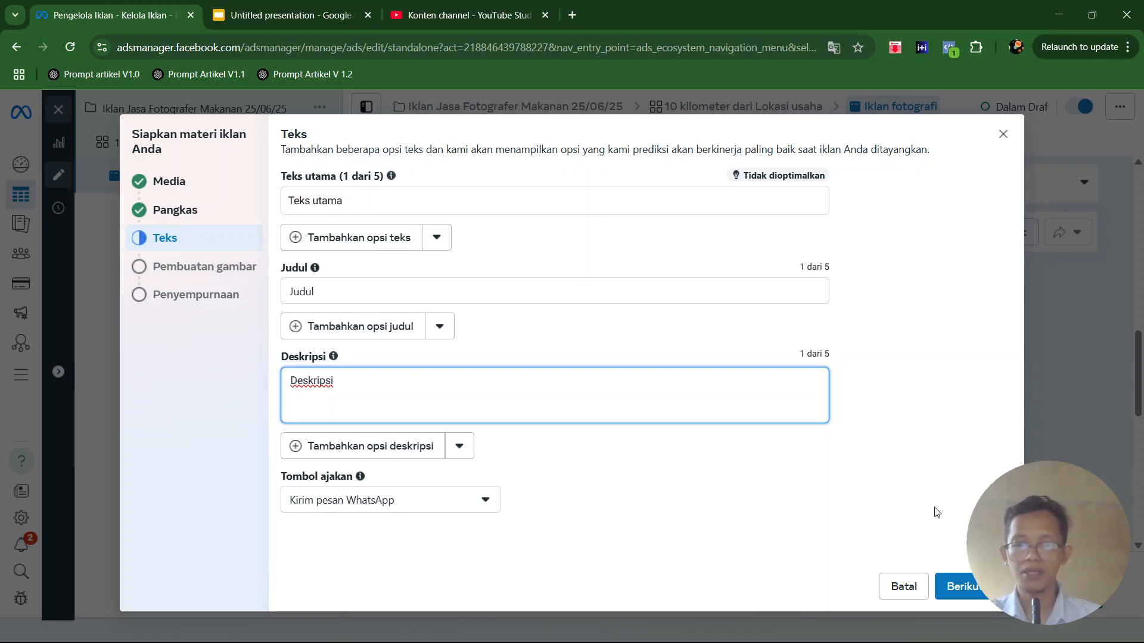
- Continue past the ad texts and skip the Advantage+ image generation without selecting any variation
click(980, 589)
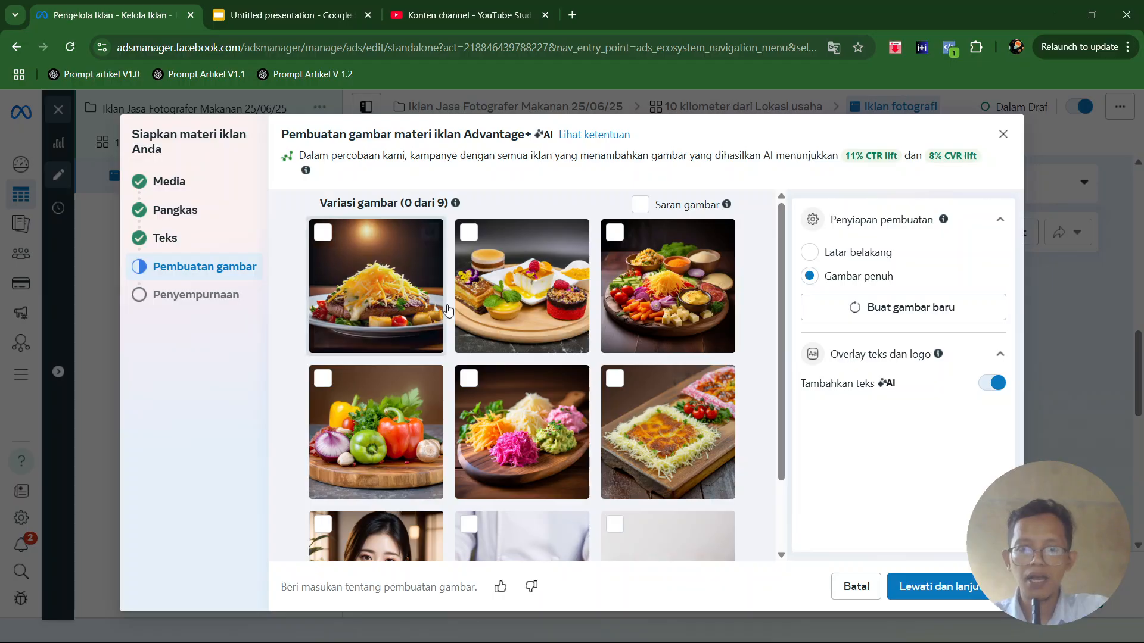
scroll(441, 381, down, 2)
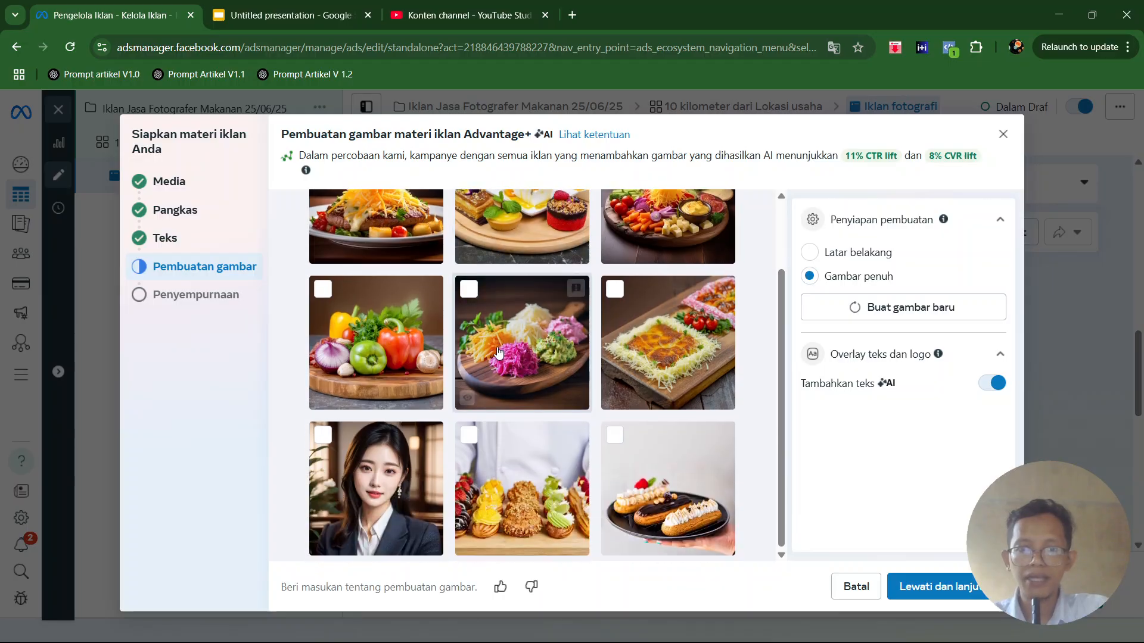
click(929, 587)
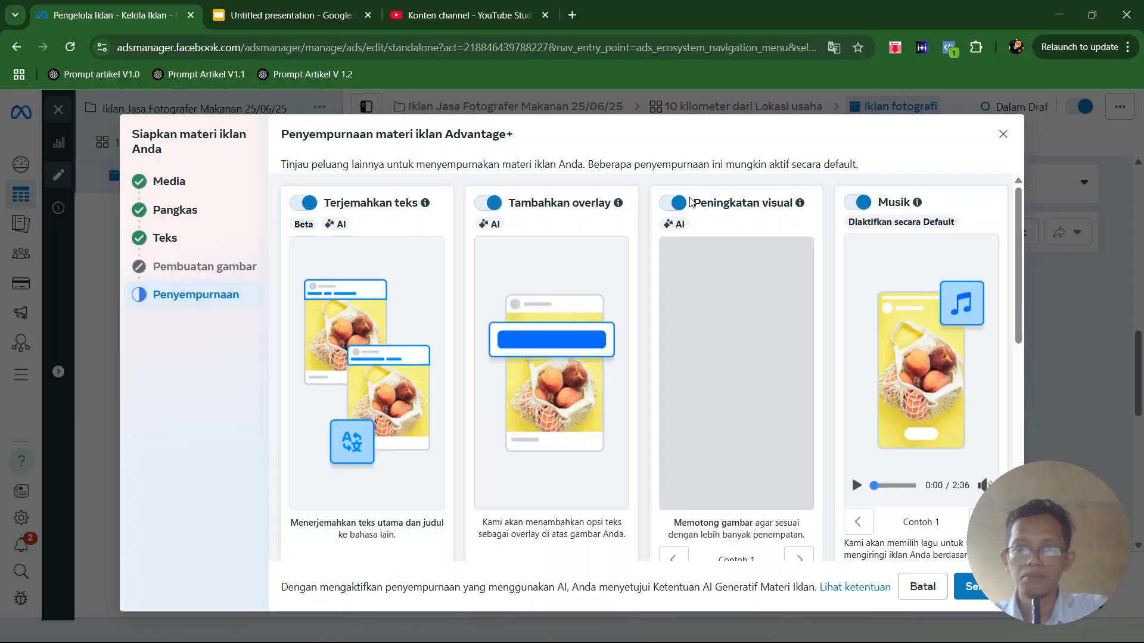
- Turn off the Musik enhancement and finish the creative setup, leaving the other Advantage+ enhancements on
click(861, 202)
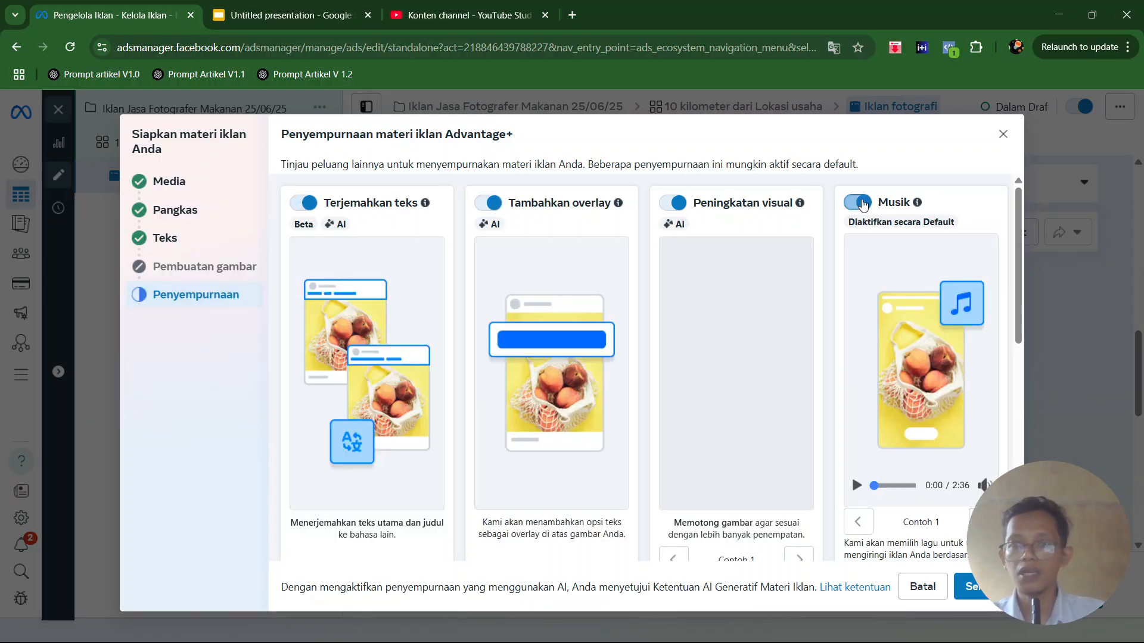
click(417, 401)
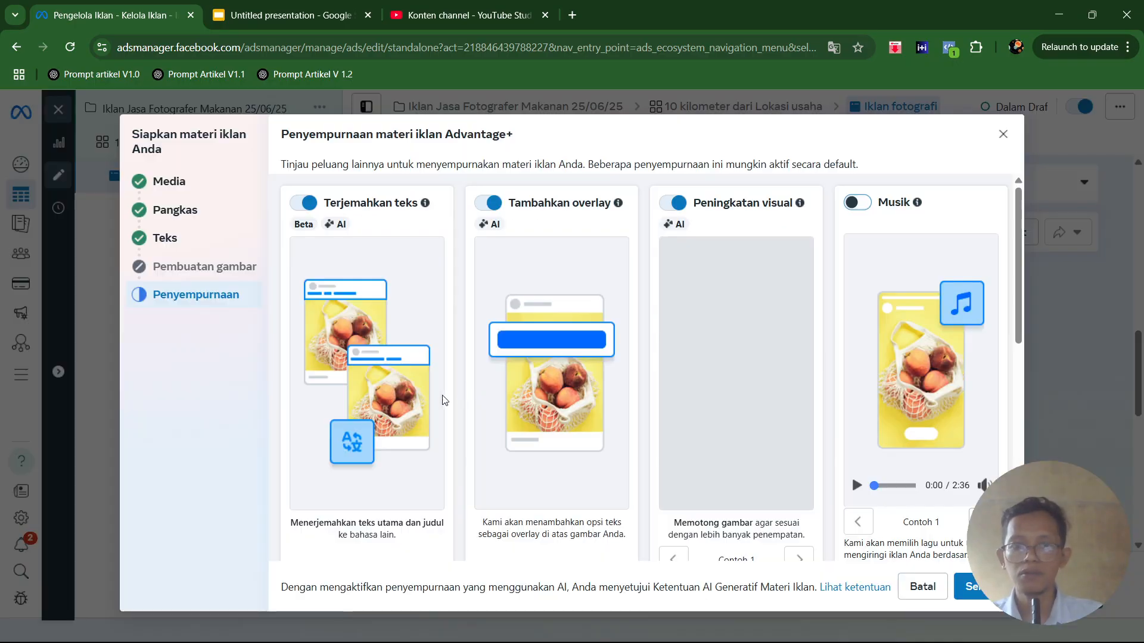
scroll(748, 305, down, 5)
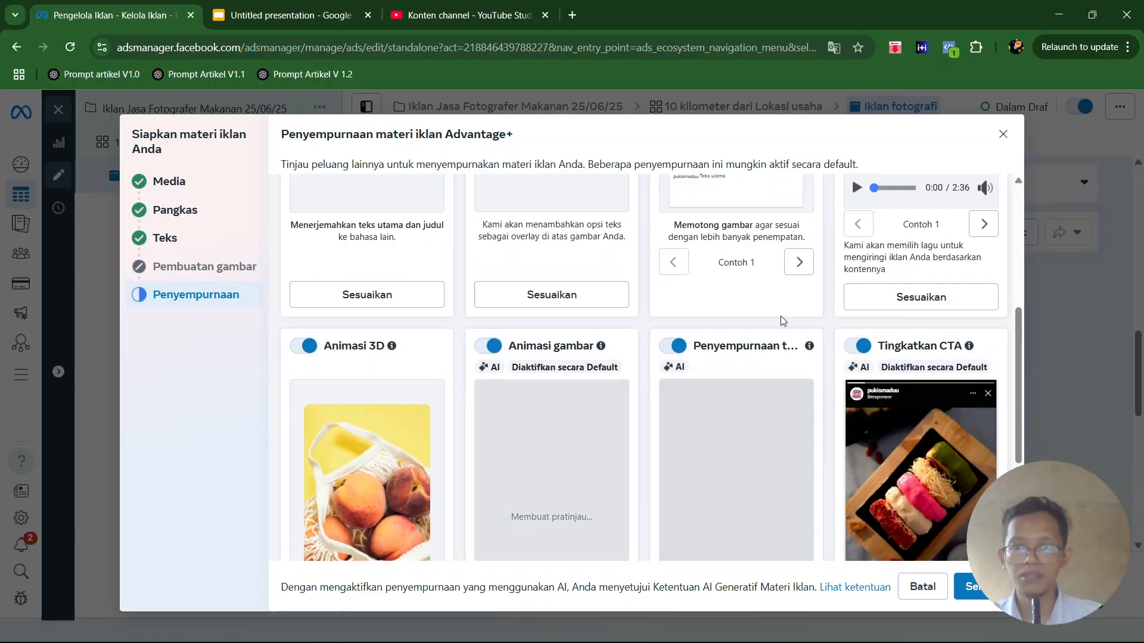
scroll(678, 343, down, 2)
scroll(677, 344, down, 2)
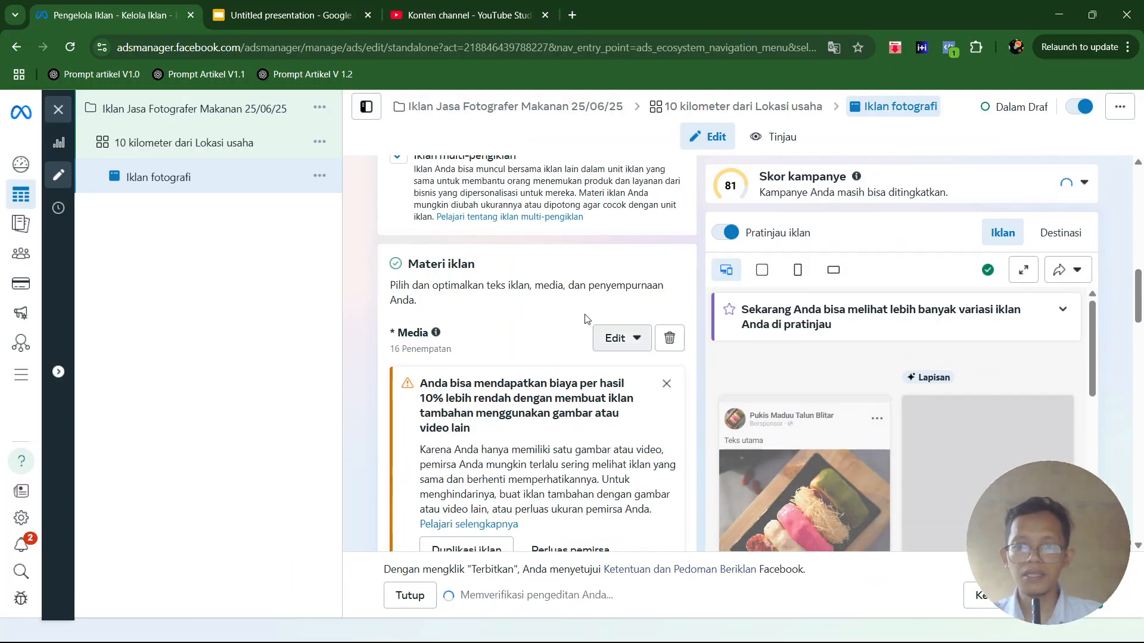
- Review the text placement in the ad preview and dismiss the recommendation to create additional ads with other images or videos
scroll(602, 334, down, 3)
scroll(736, 441, down, 3)
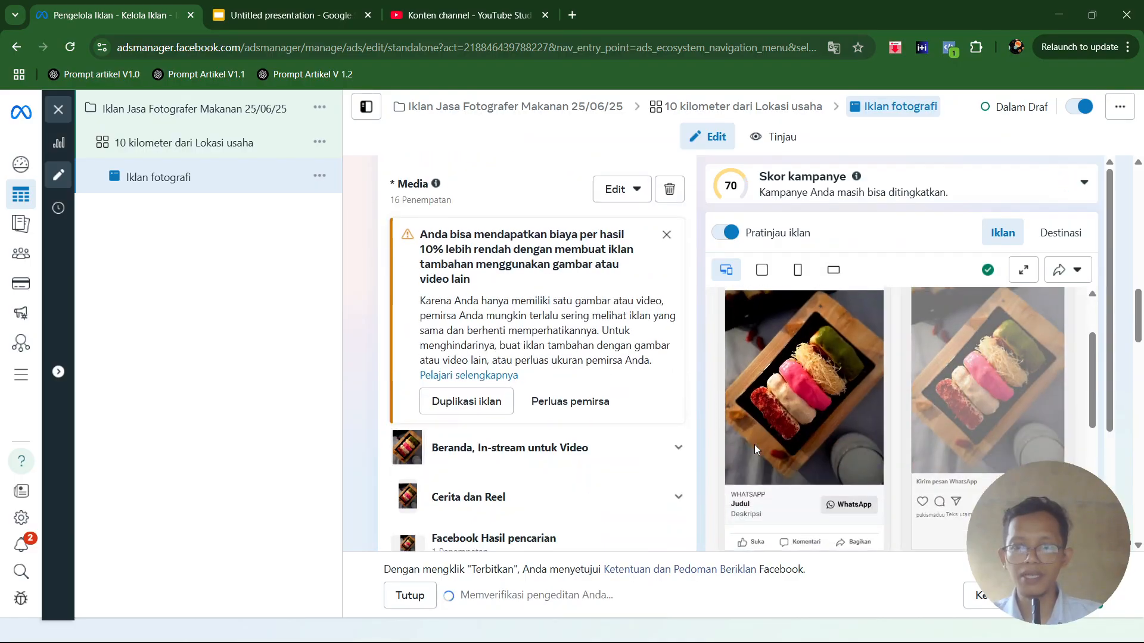
scroll(752, 437, up, 2)
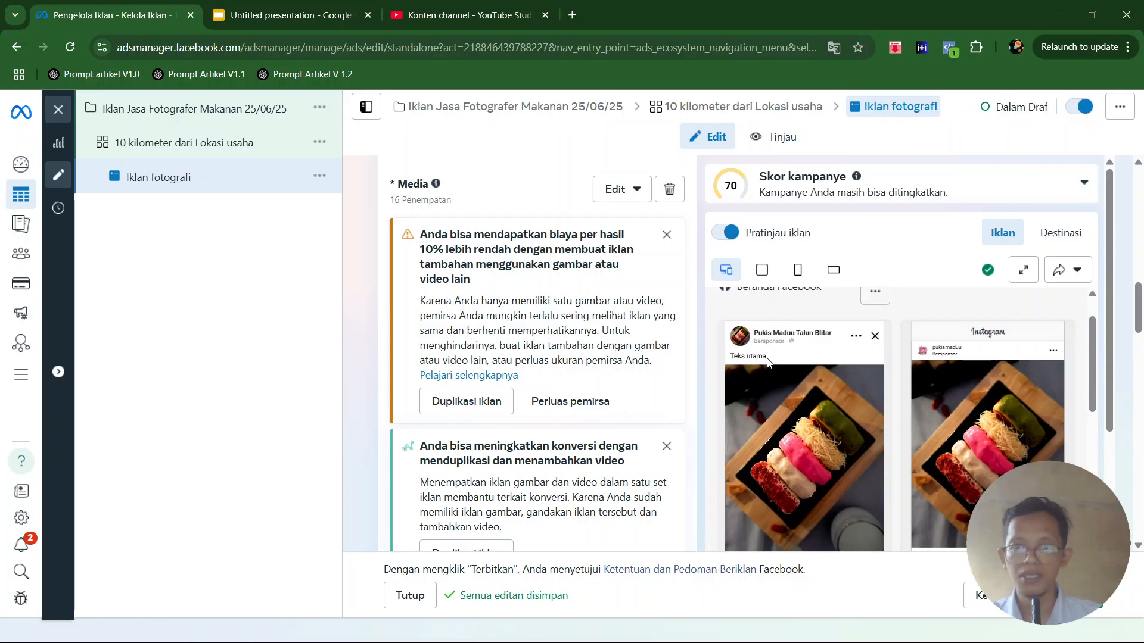
scroll(767, 360, down, 3)
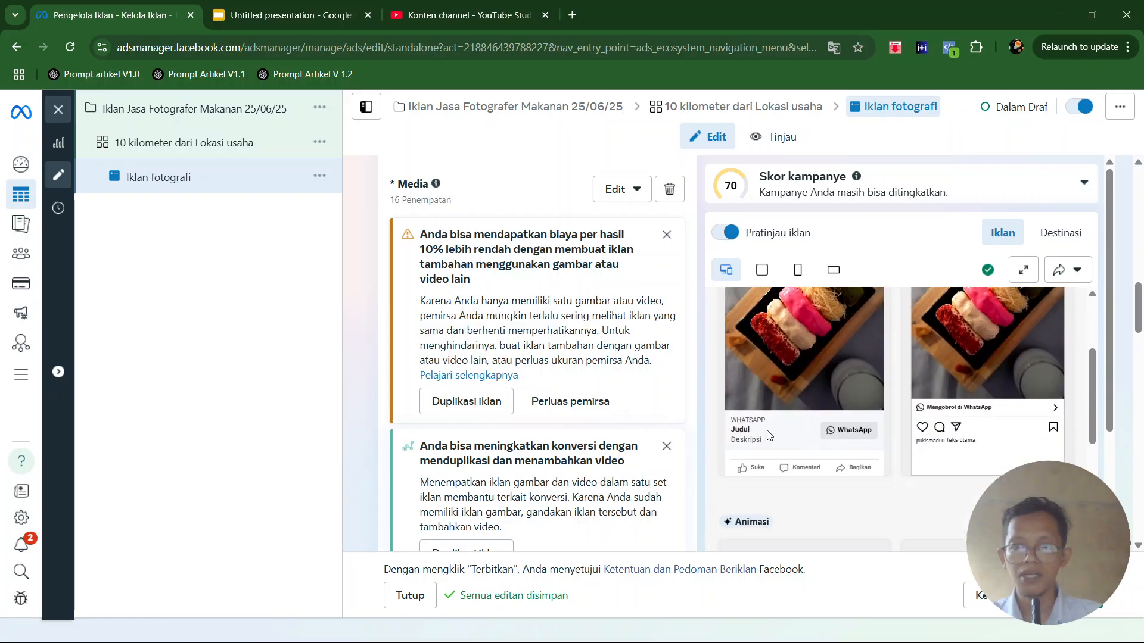
click(665, 235)
- Replace the primary text (Teks utama) with "Jasa Fotografi Makanan di Blitar" and start a second line
scroll(481, 365, down, 4)
scroll(482, 365, down, 1)
click(468, 392)
key(ctrl+a)
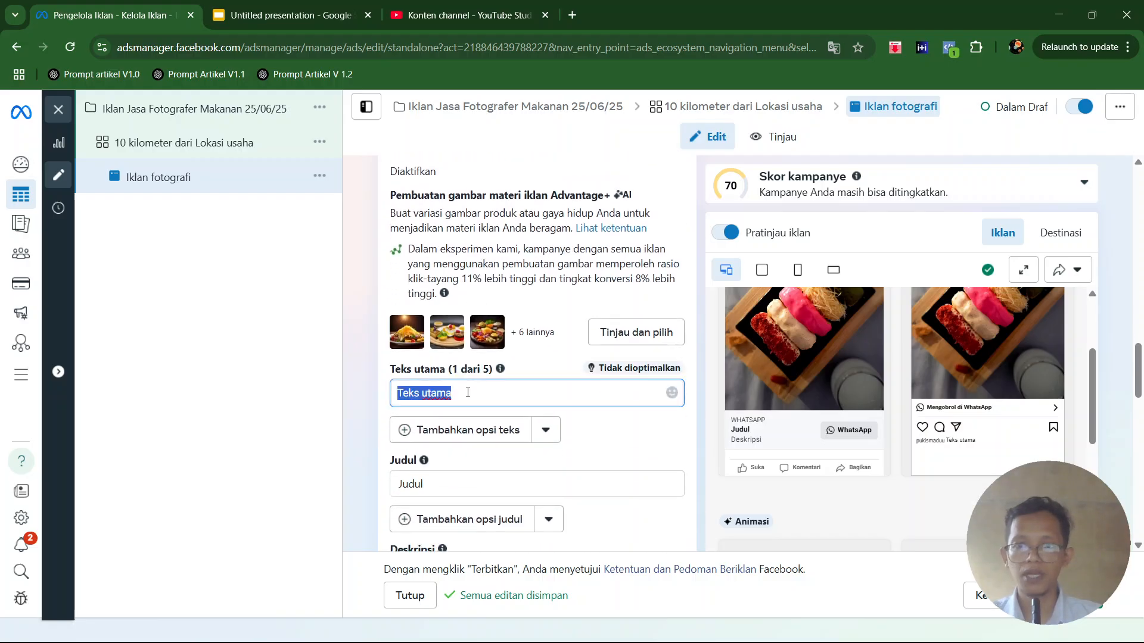
key(BackSpace)
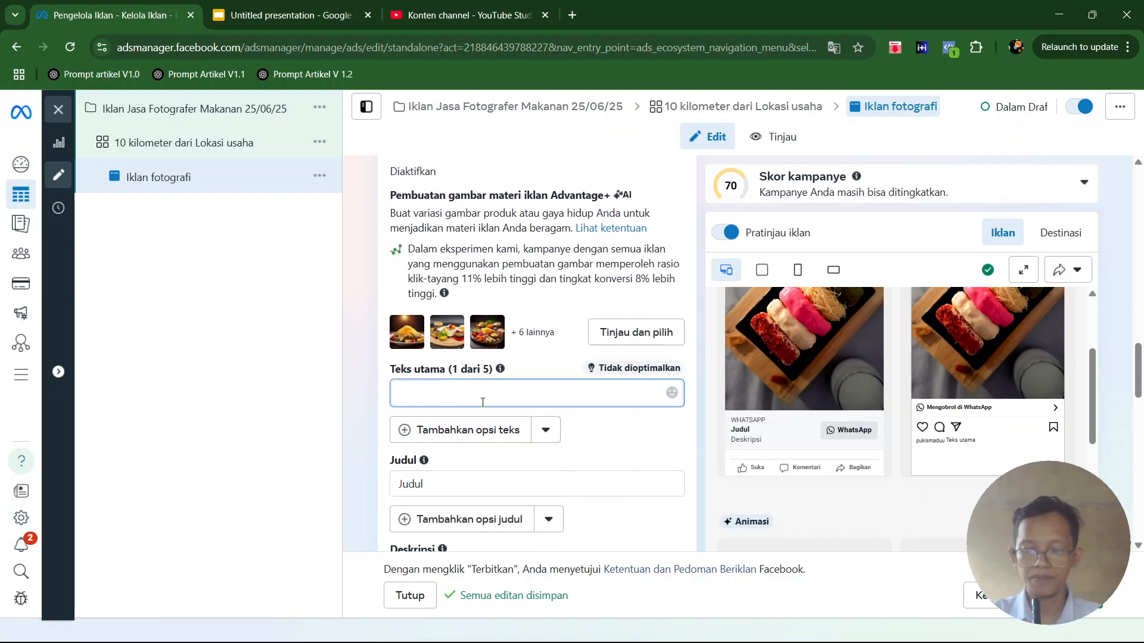
text(Jasa Fotog)
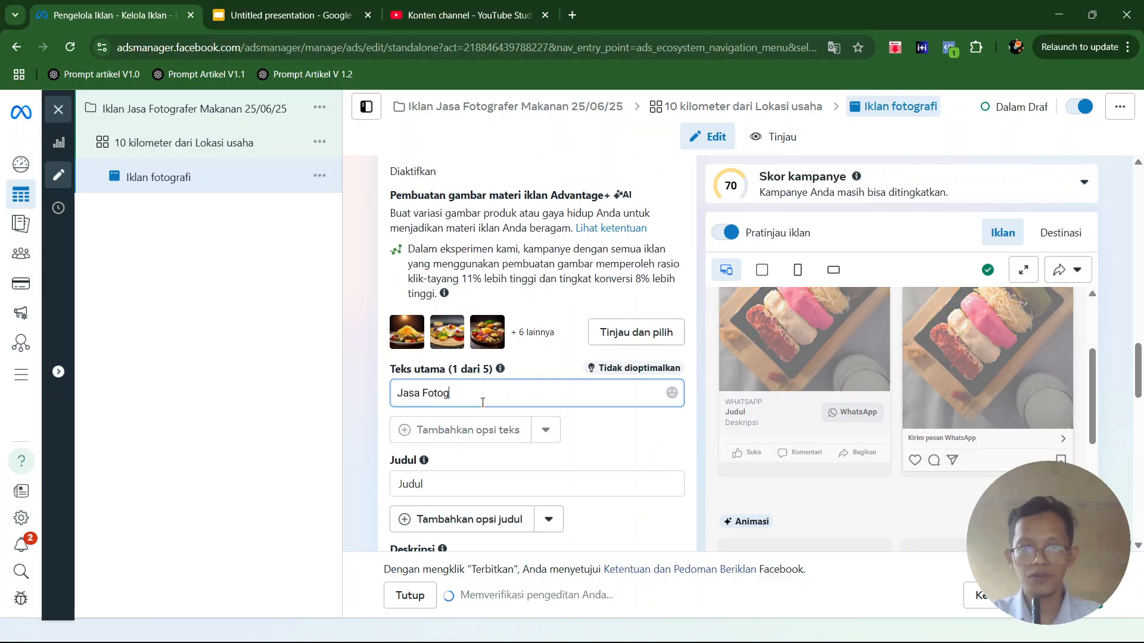
text(rafi Makana)
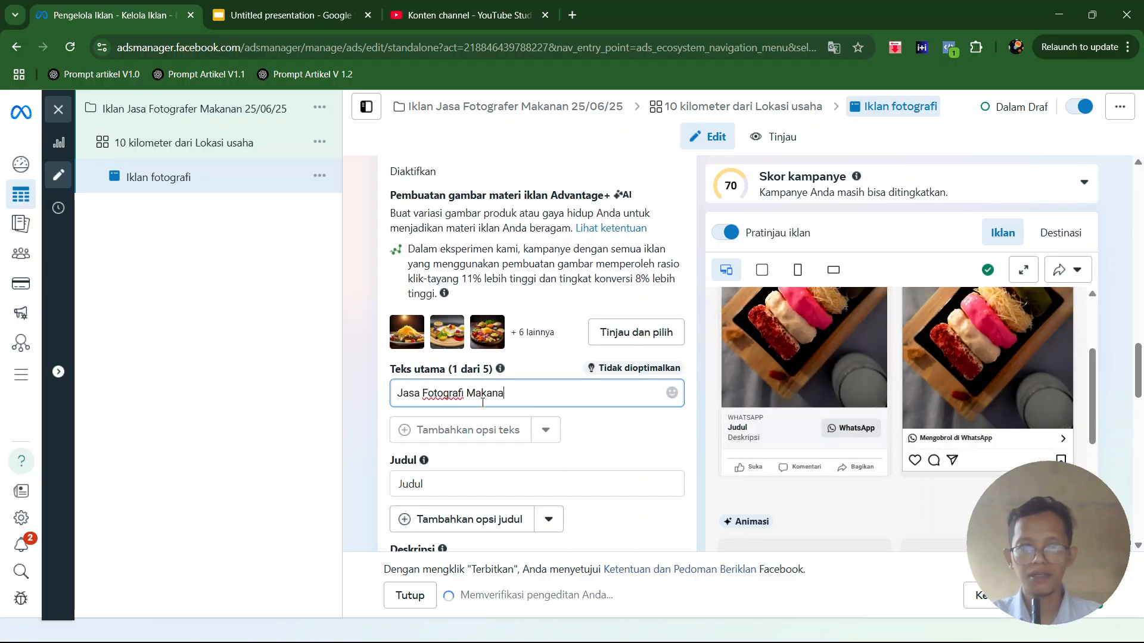
text(n di Blitar)
key(Return)
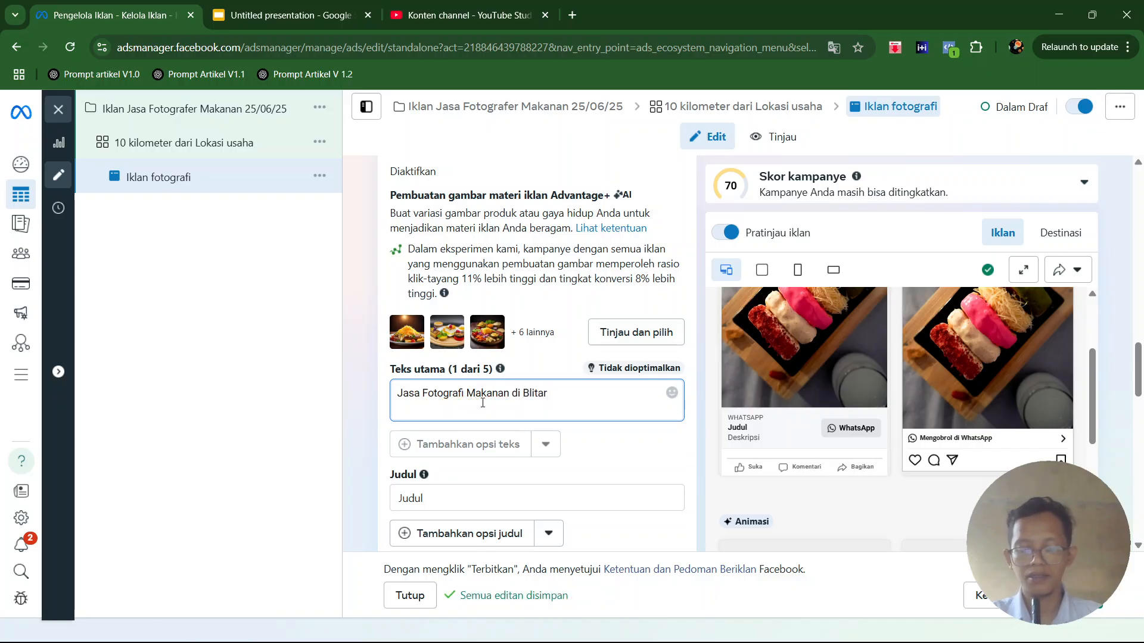
text(Bisa pesan)
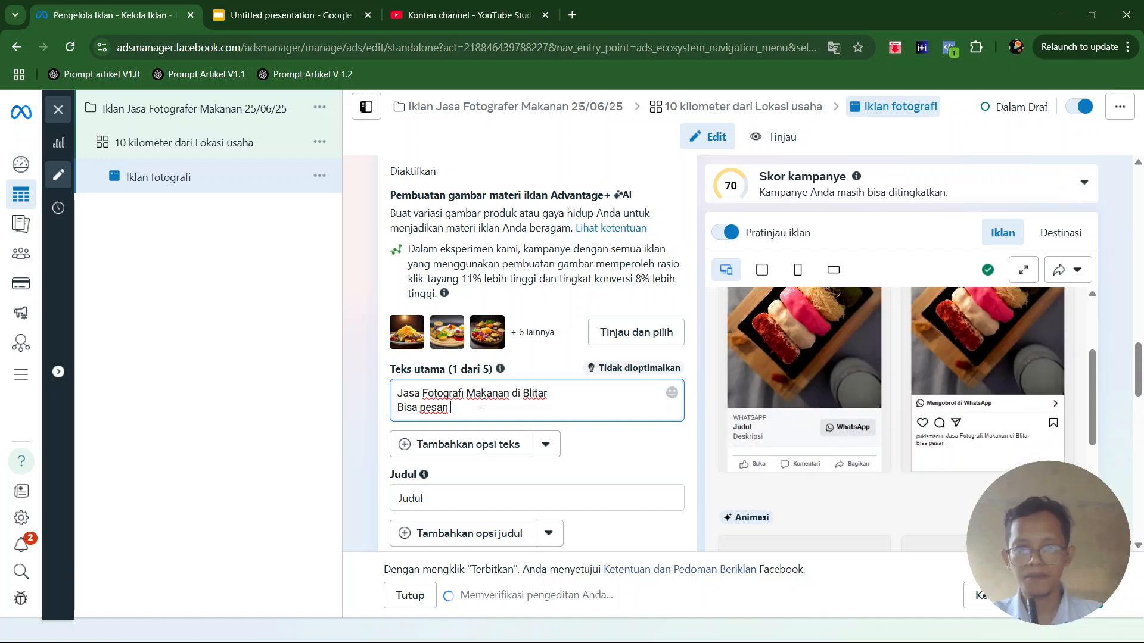
key(BackSpace)
key(BackSpace)
key(BackSpace)
key(BackSpace)
key(BackSpace)
key(BackSpace)
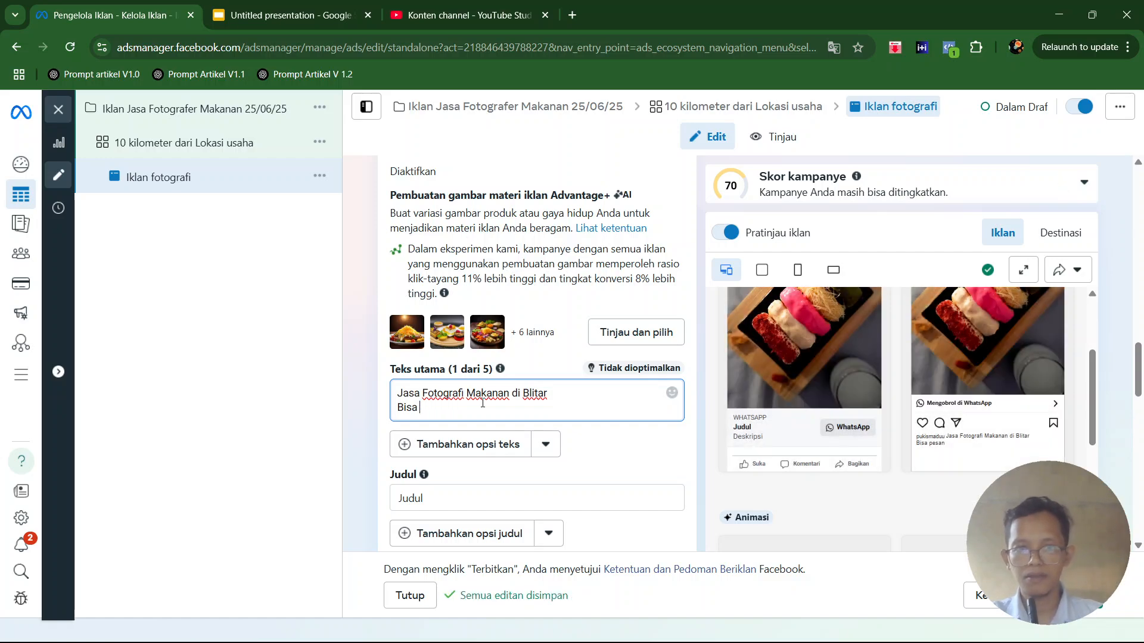
key(BackSpace)
key(BackSpace)
key(BackSpace)
key(BackSpace)
key(BackSpace)
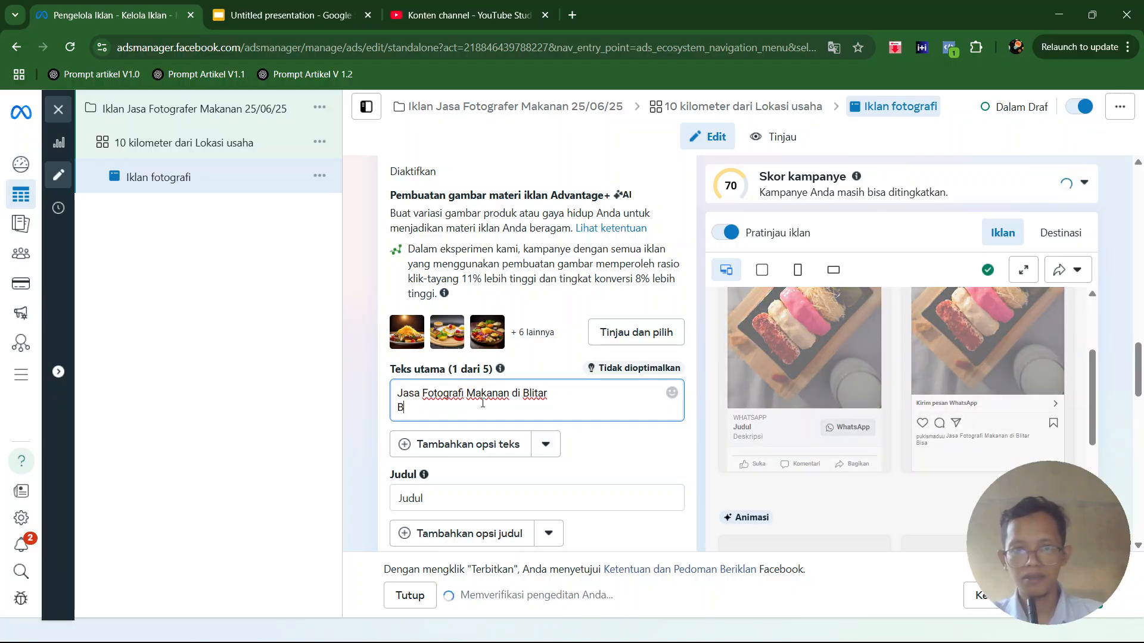
text(i)
key(BackSpace)
- Write "Biaya jasa mulai Rp. 10.000 per foto, atau 100.00 per sesi" as the second line of the primary text
text(Biaya)
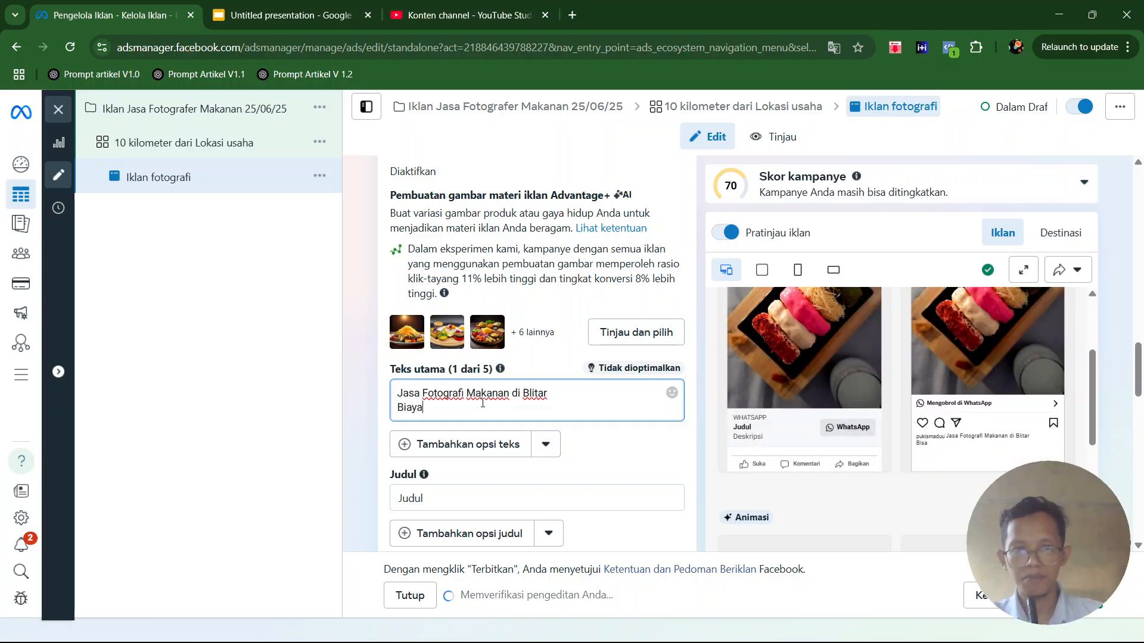
text( jasa mulai )
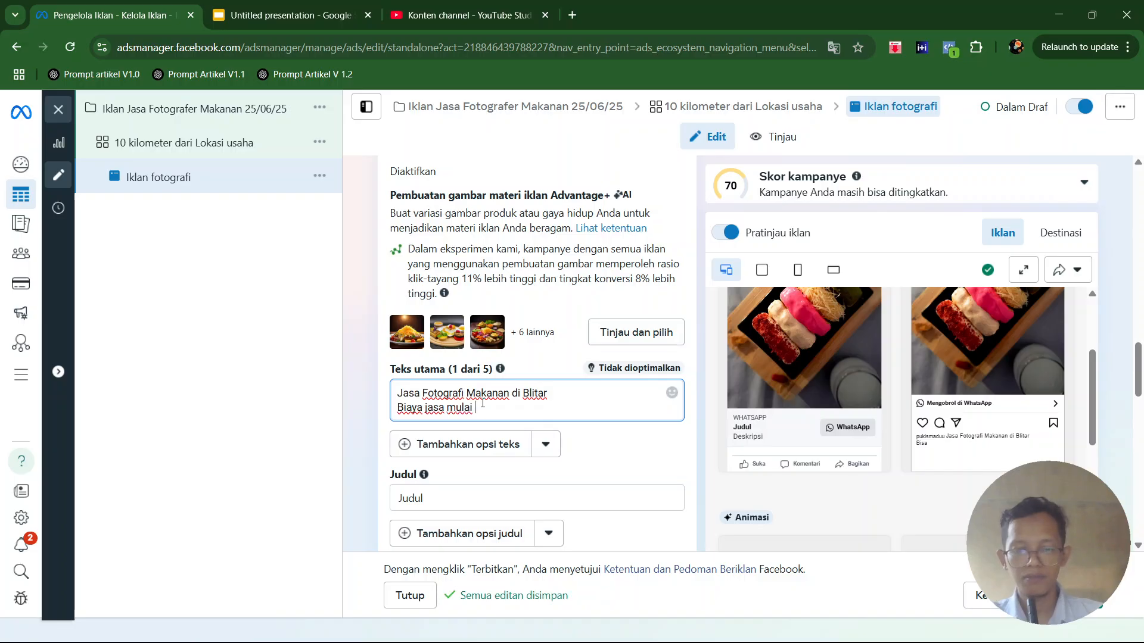
text(Rp. 10.000 per foto)
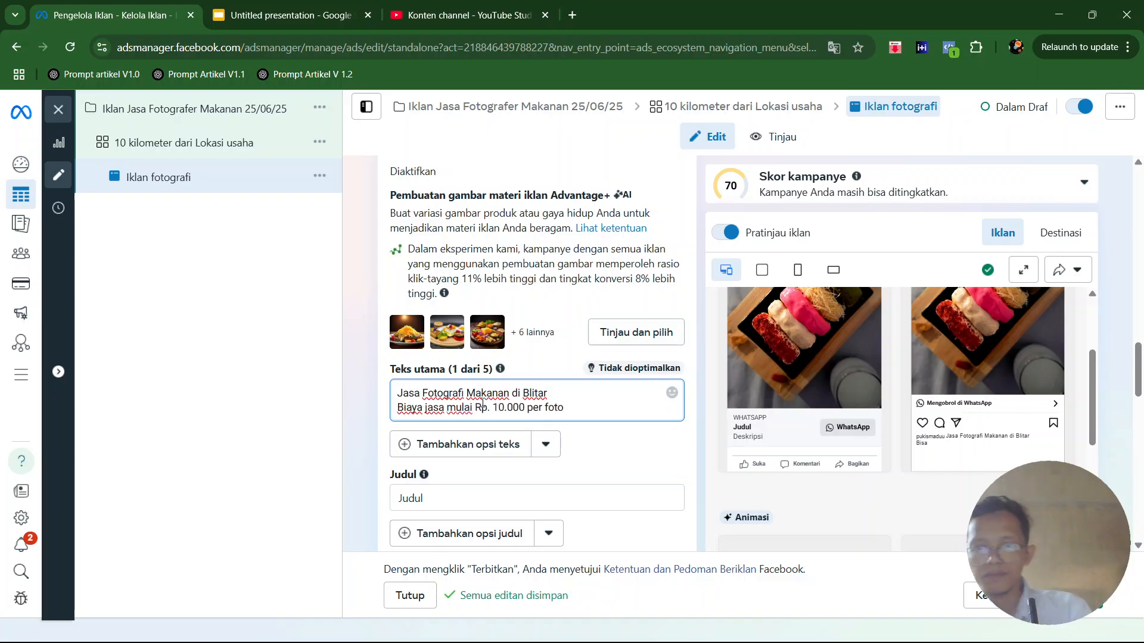
text(, a)
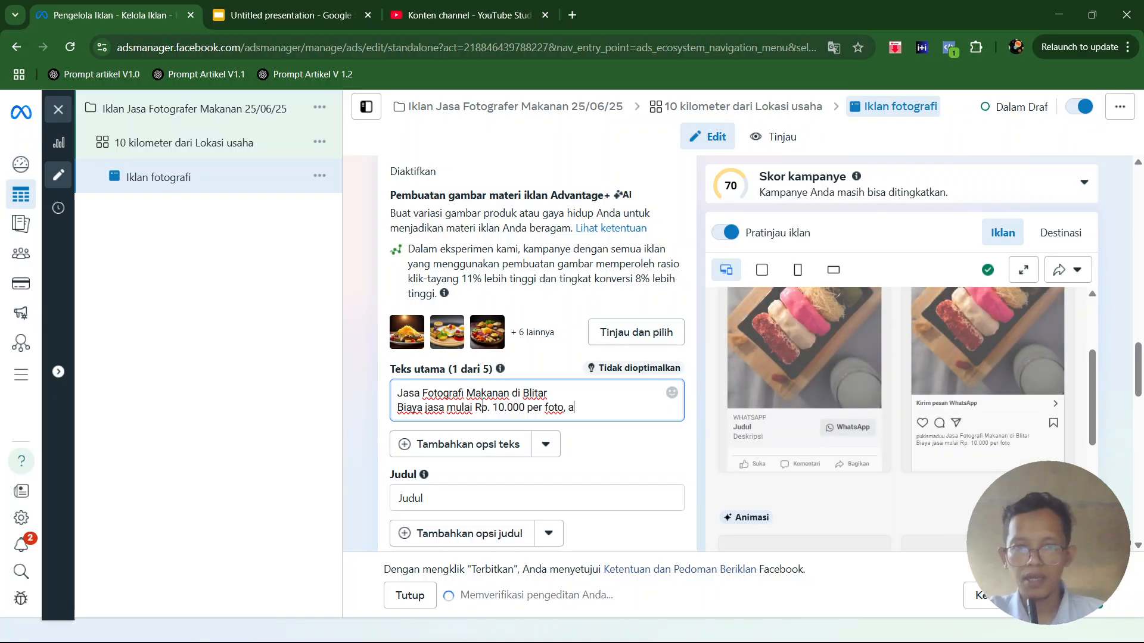
text(tau 100)
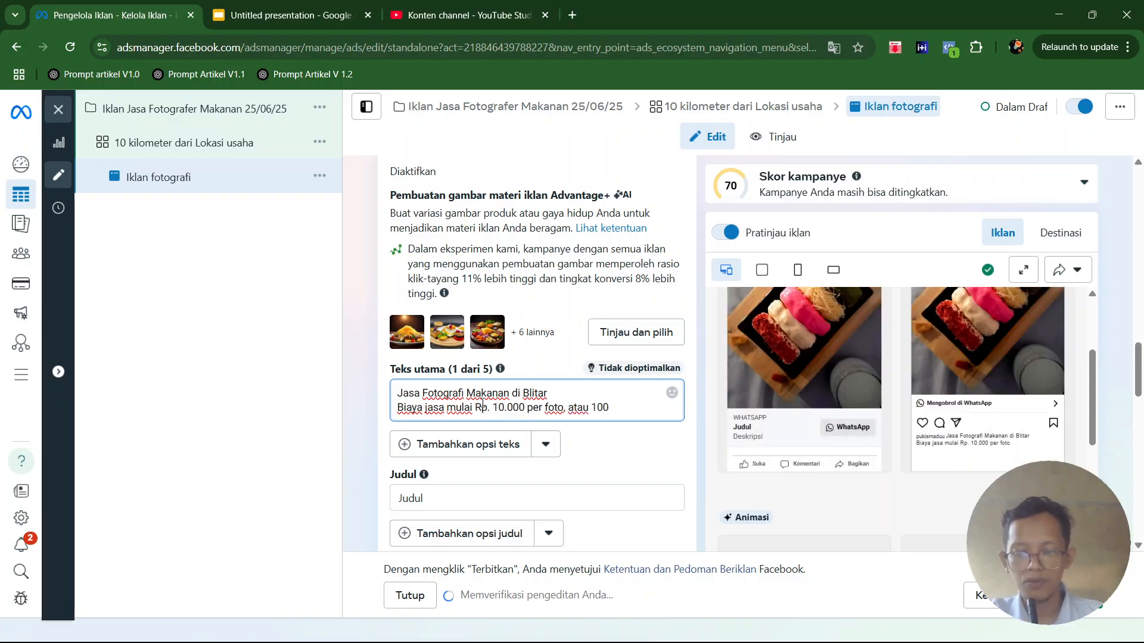
text(.00 per sesi)
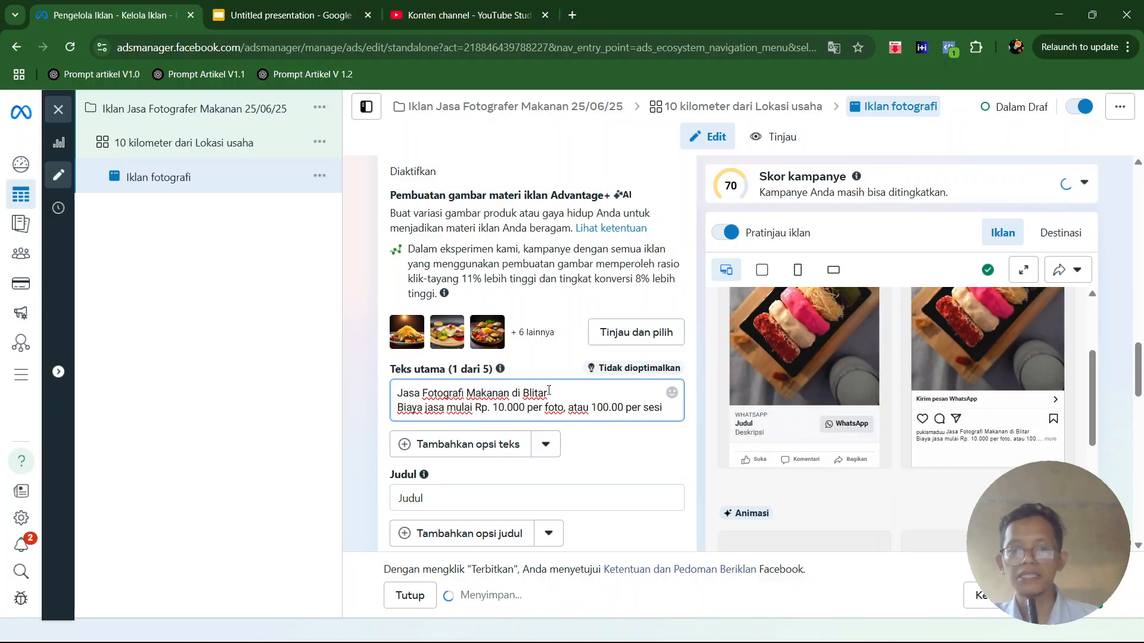
click(624, 409)
- Replace the ad's headline (Judul) with "Jasa Fotografi Makanan"
scroll(506, 460, down, 1)
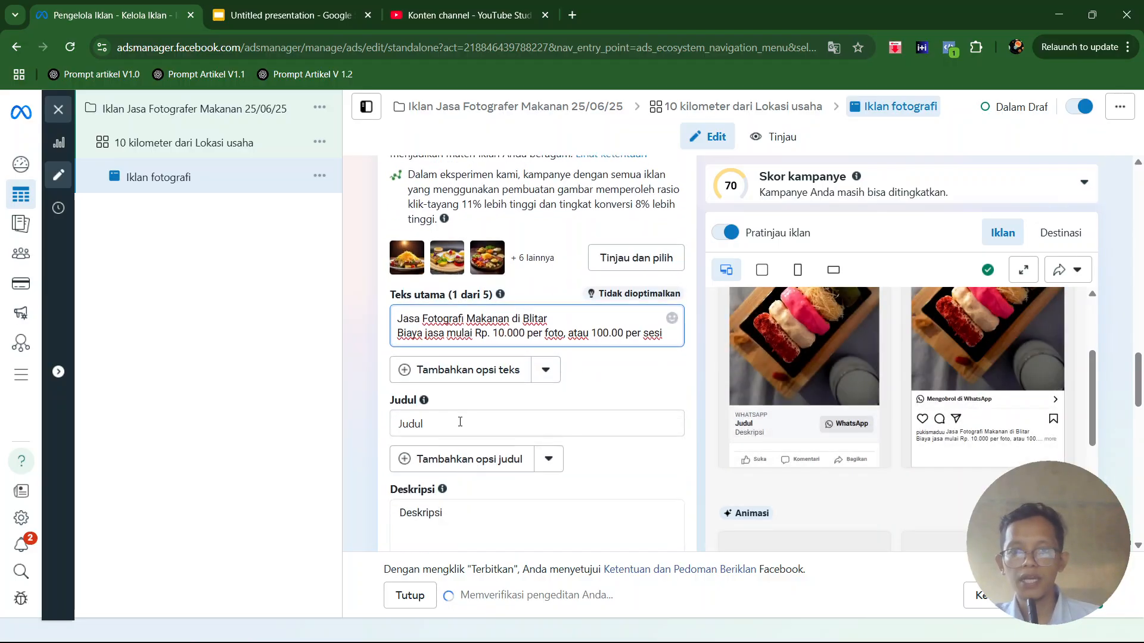
click(460, 424)
double_click(506, 380)
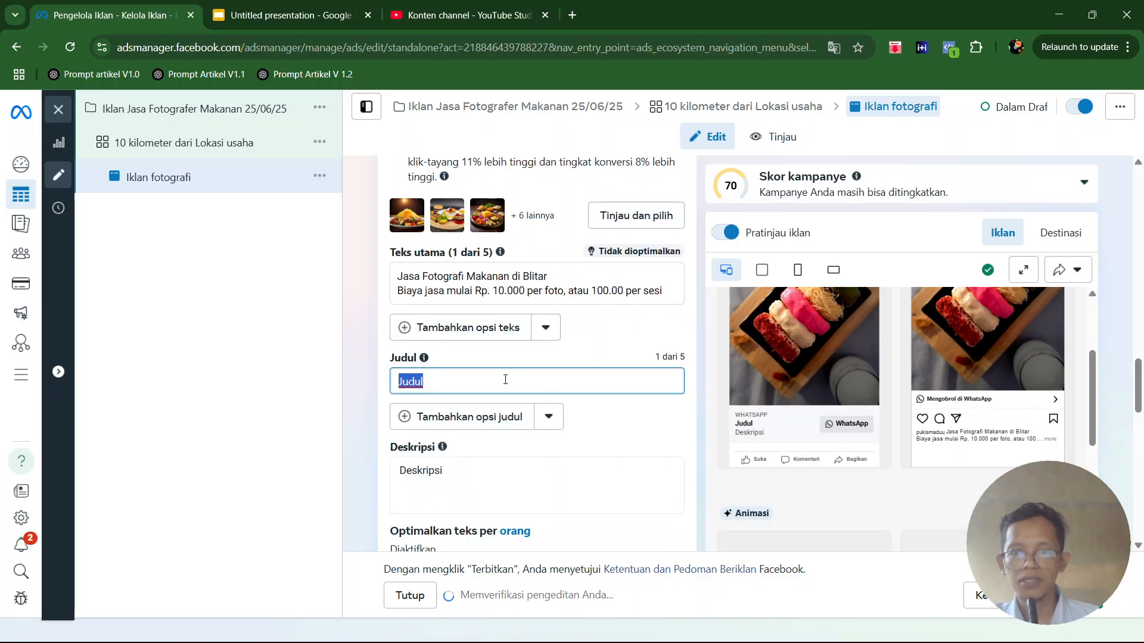
text(Jasa)
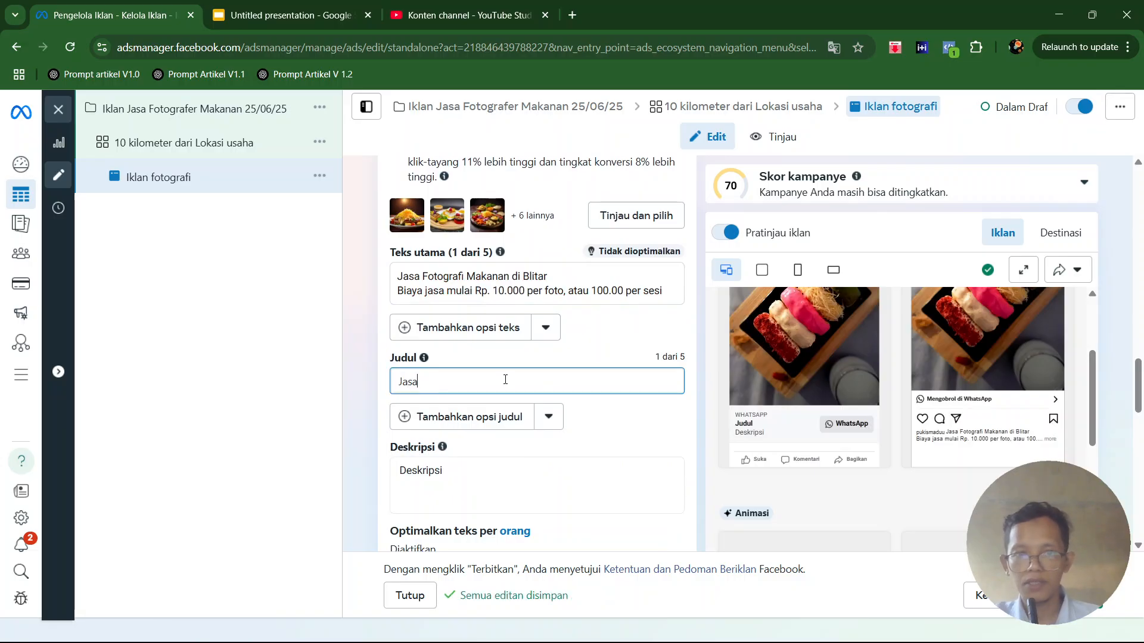
text( FOt)
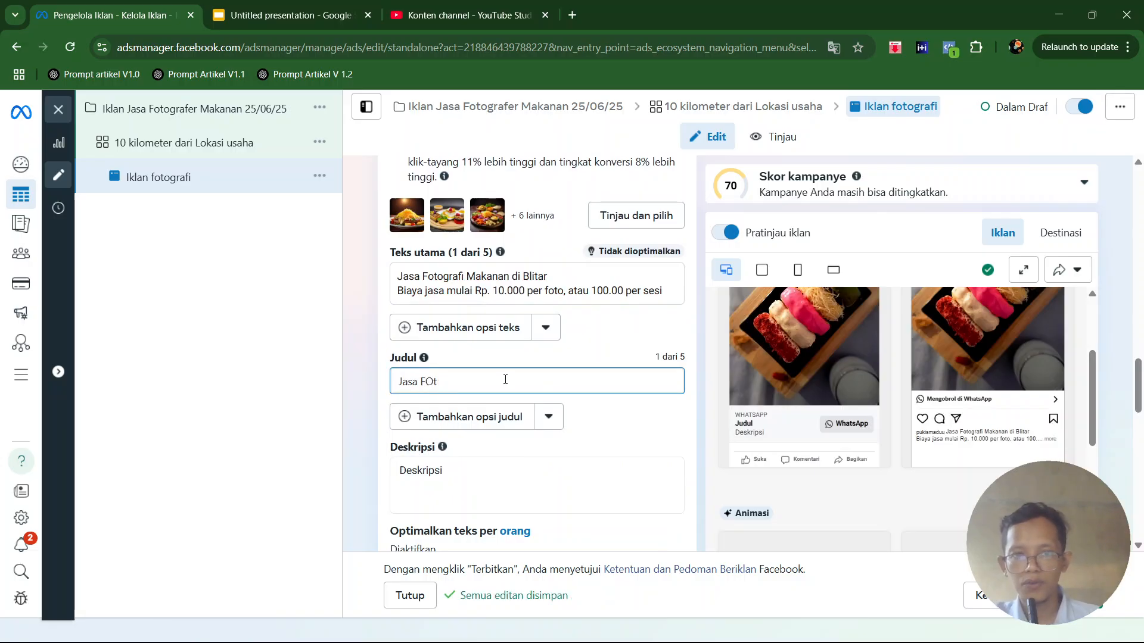
text(otografi Makanan)
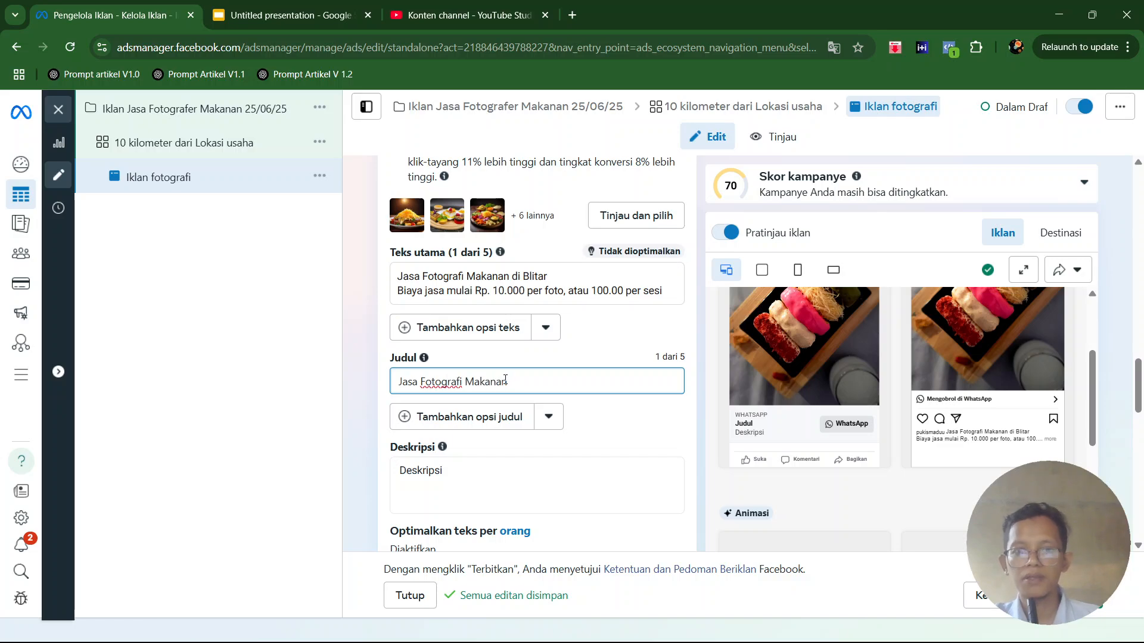
- Replace the ad's description (Deskripsi) with "Dapatkan sekarang"
double_click(438, 470)
text(Klik Ske)
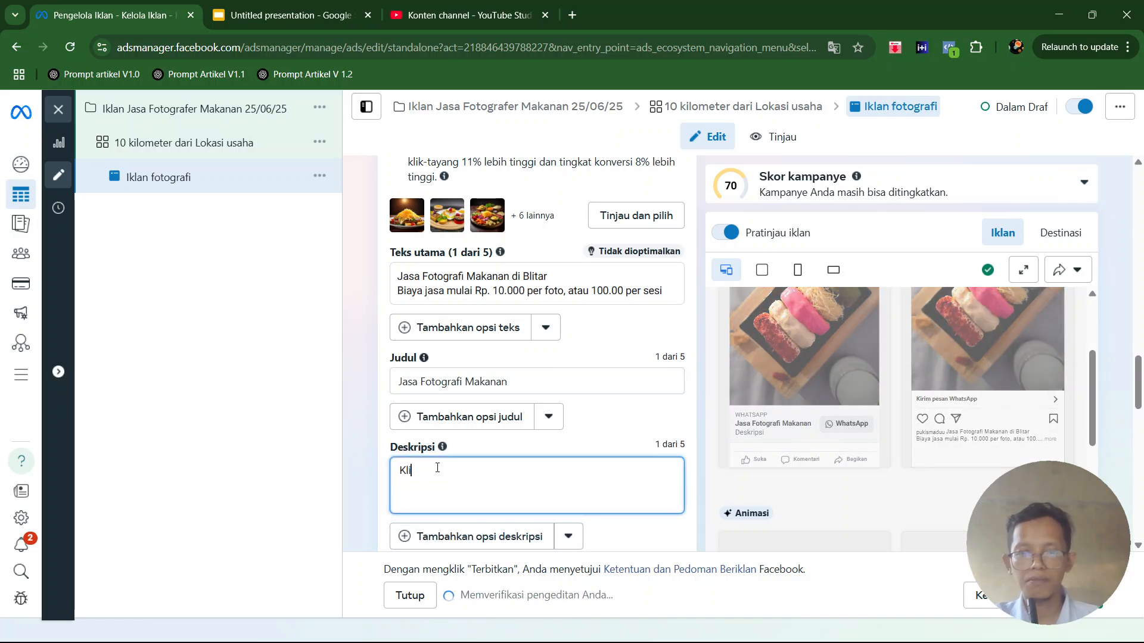
key(BackSpace)
key(BackSpace)
key(BackSpace)
key(BackSpace)
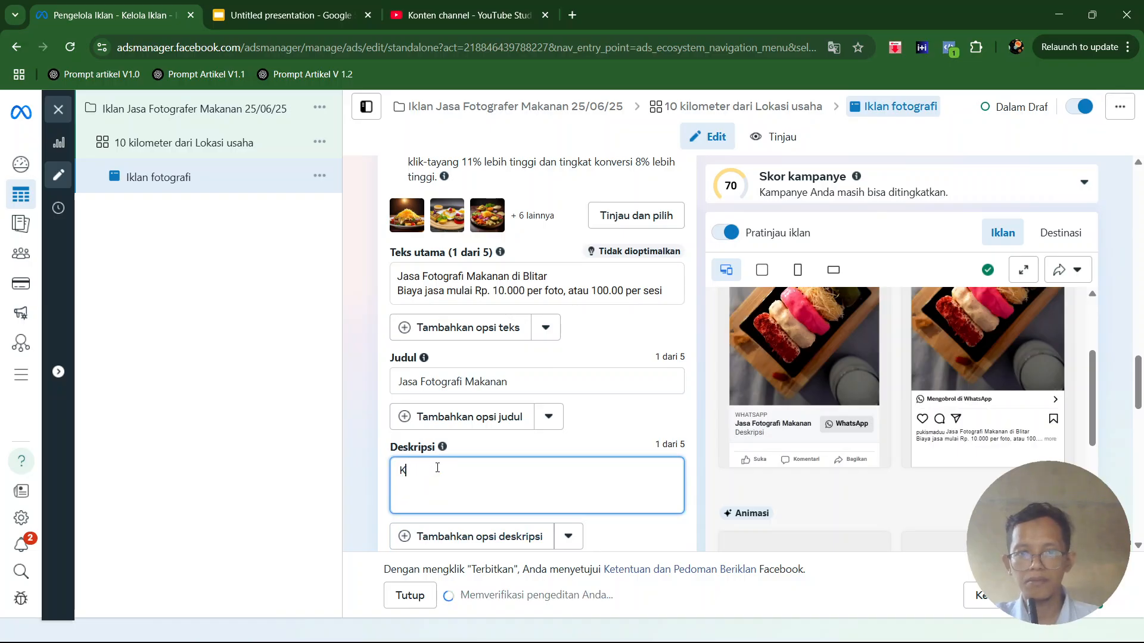
text(Dapatn)
key(BackSpace)
text(kan sekarang)
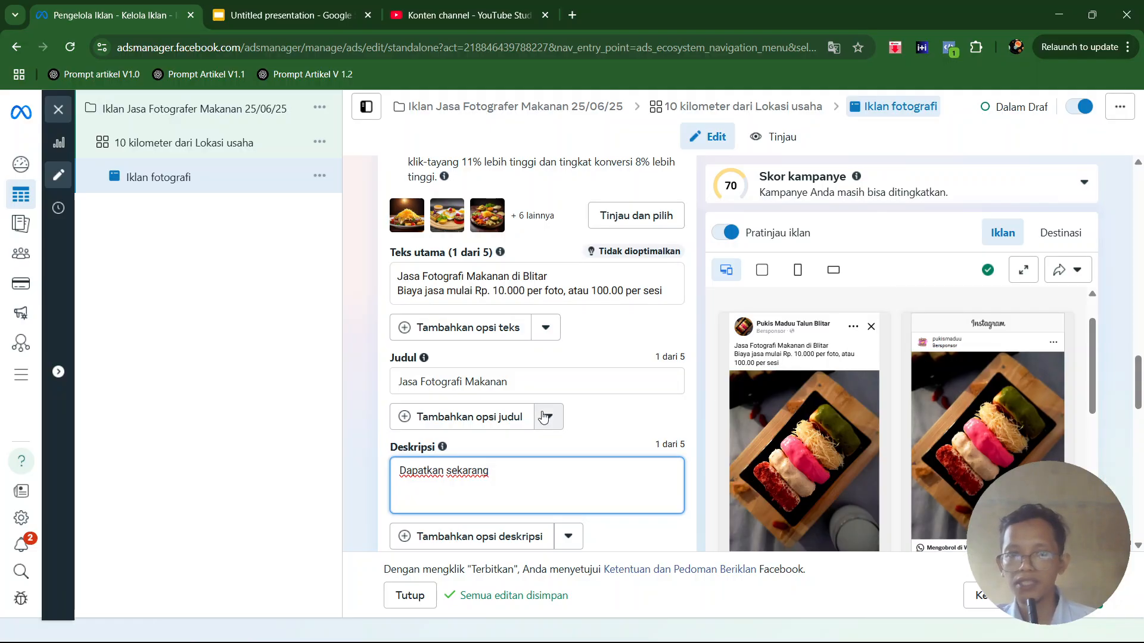
- Insert "Naikan penjualan produk kuliner anda, melalui sosial media" below the first line of the primary text, followed by a blank line
scroll(515, 353, up, 1)
click(672, 364)
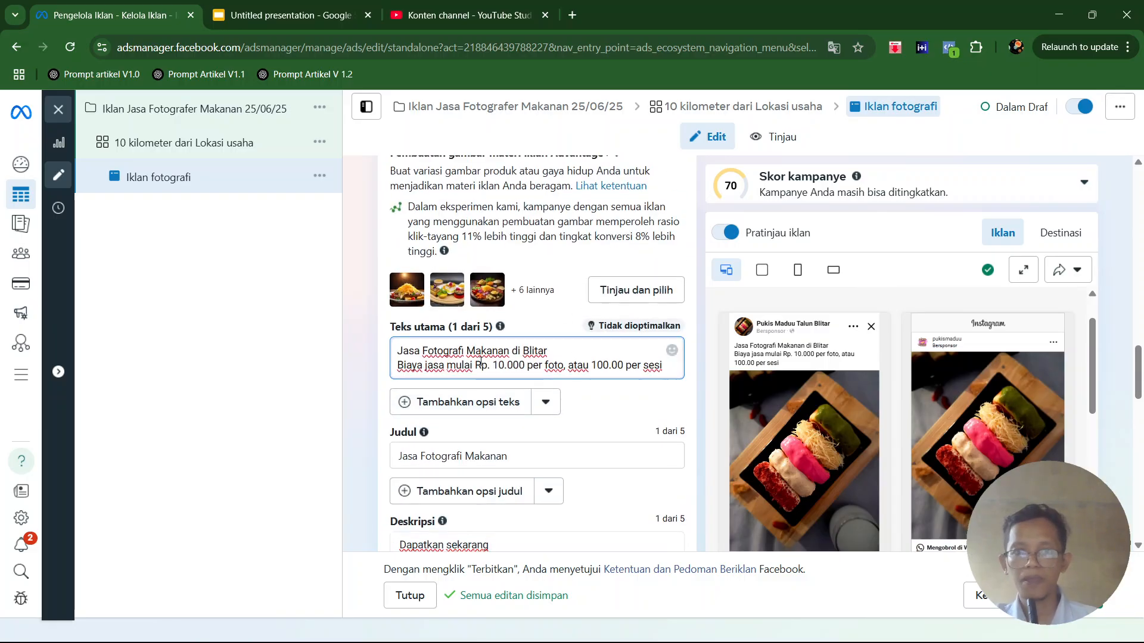
key(Return)
key(Return)
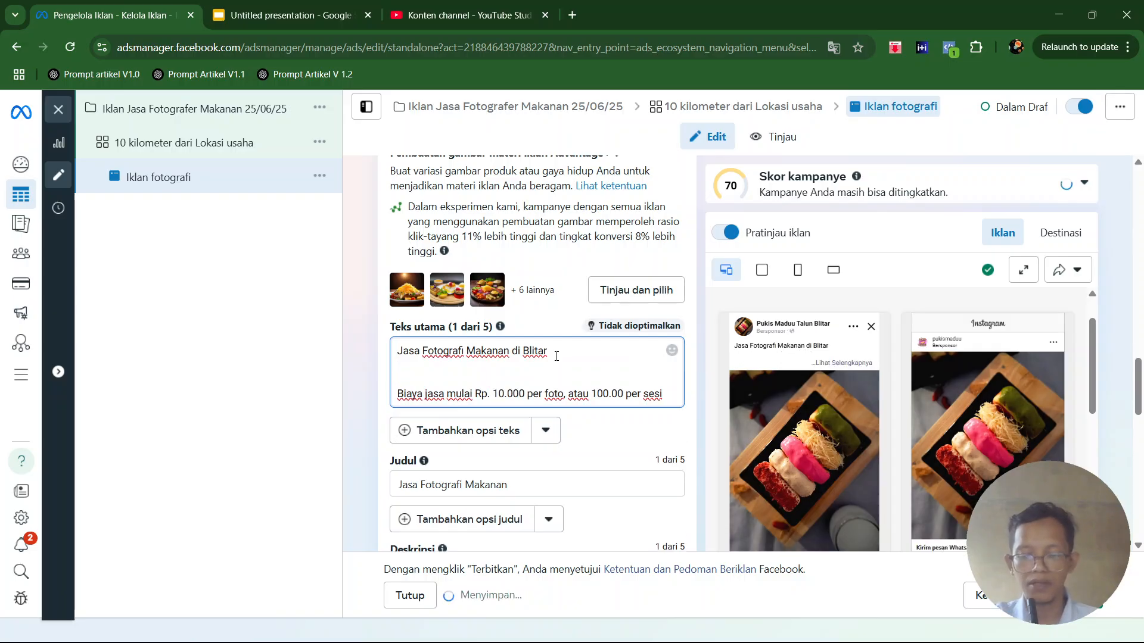
text(Naikan penjual)
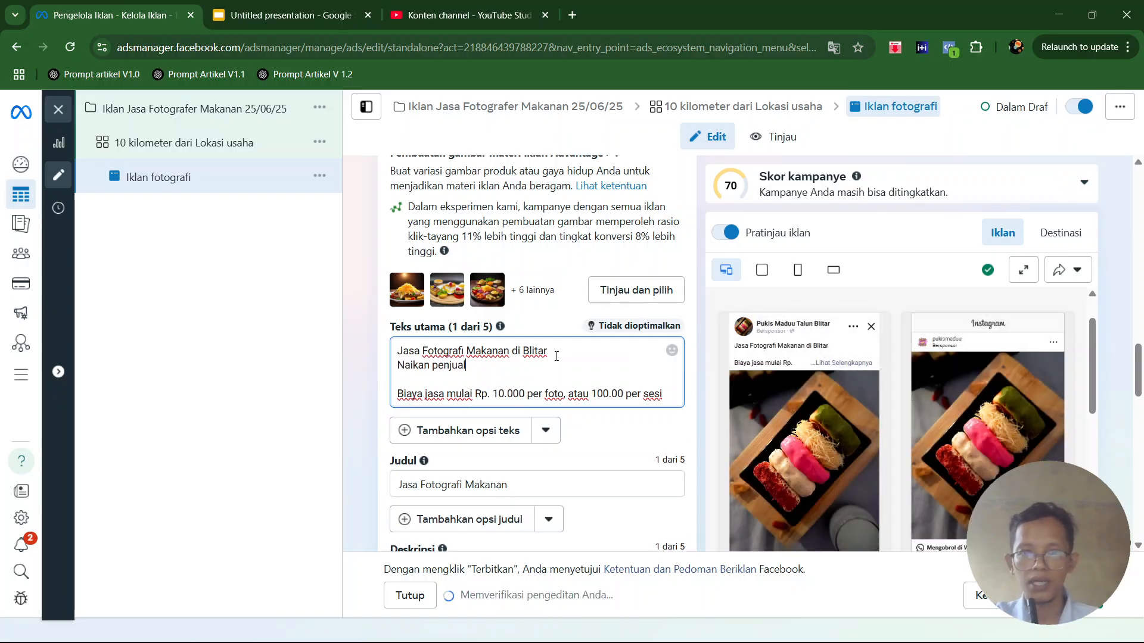
text(an pro)
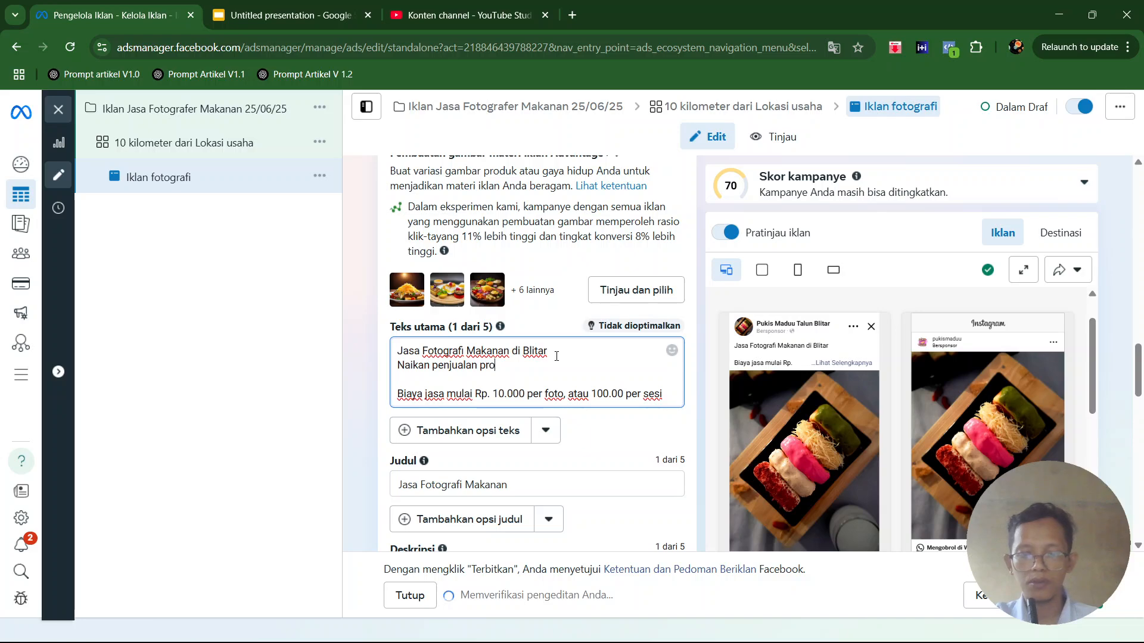
text(duk kuliner anda)
key(BackSpace)
text(, )
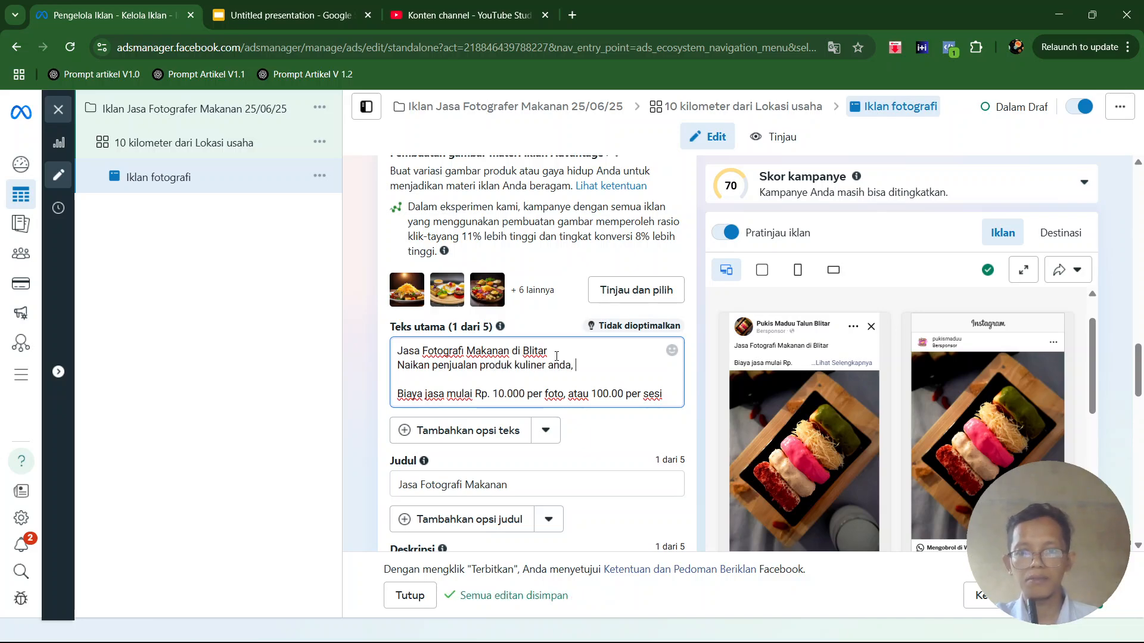
text(melalui sosial media)
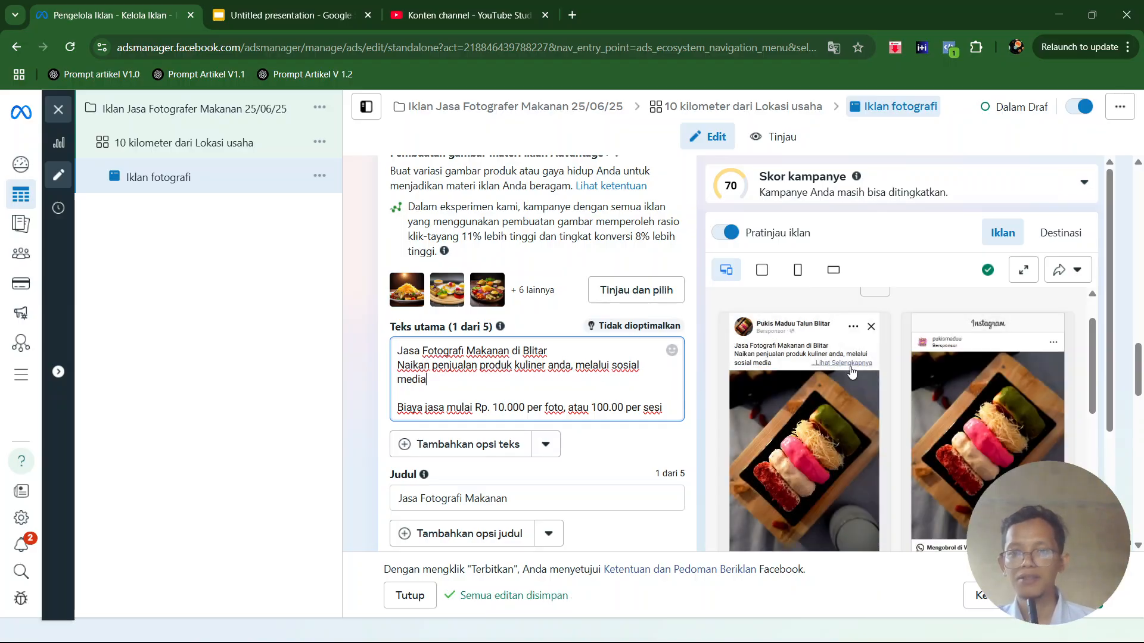
- Check the ad preview, message template and tracking settings, leaving them as they are, and publish the campaign
scroll(953, 393, down, 3)
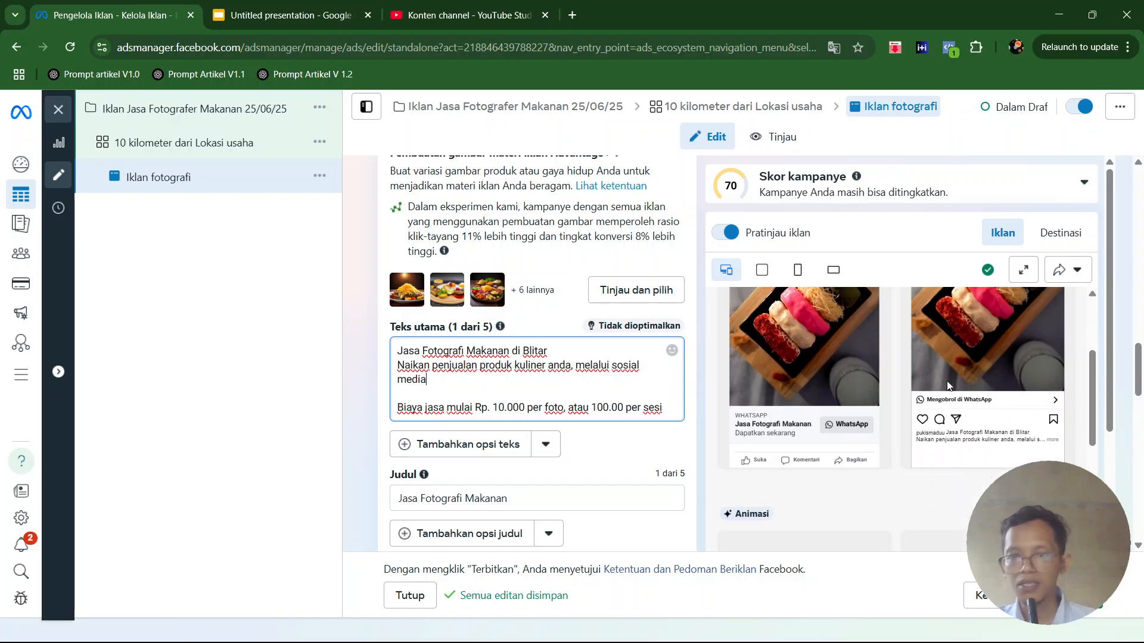
scroll(595, 465, down, 10)
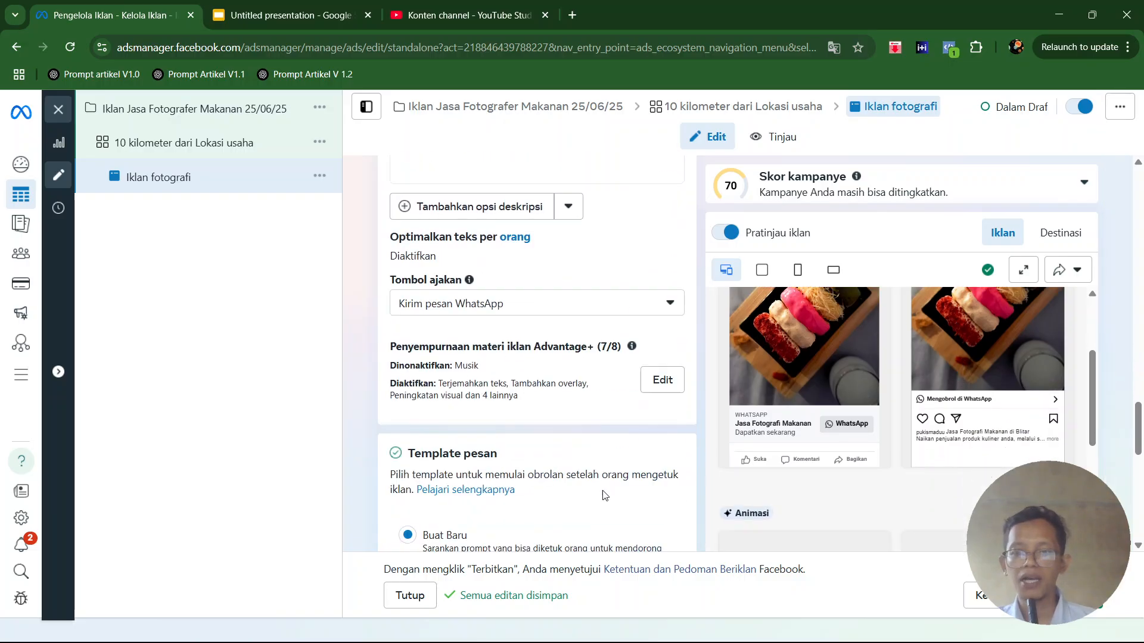
scroll(643, 490, down, 5)
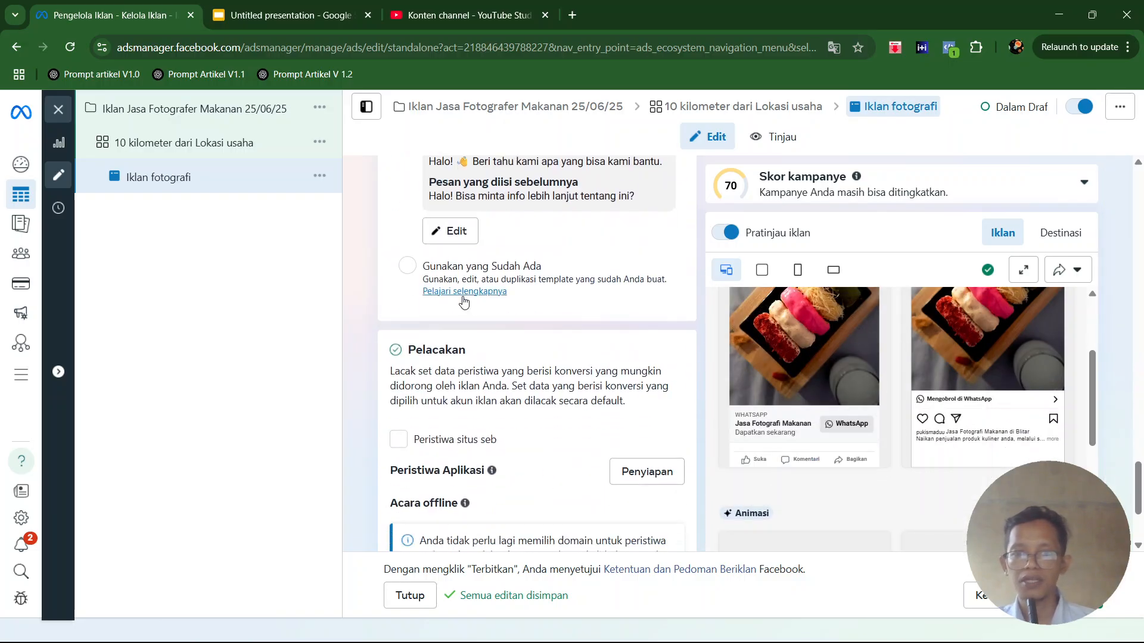
scroll(464, 302, up, 2)
scroll(449, 257, up, 1)
scroll(449, 258, down, 1)
scroll(449, 258, down, 5)
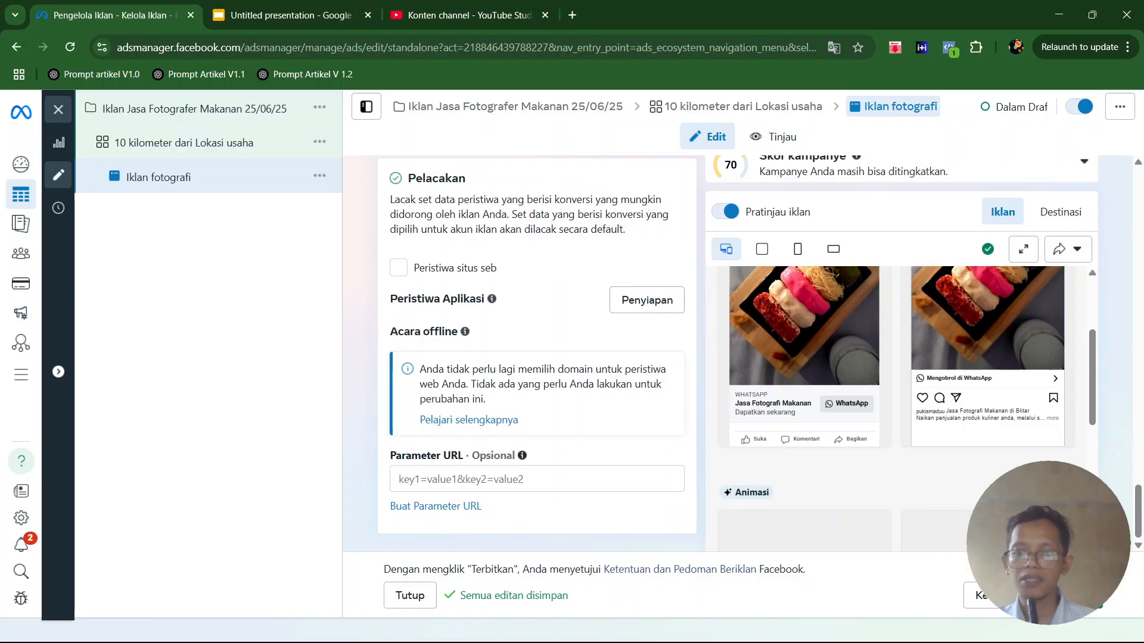
scroll(536, 351, up, 6)
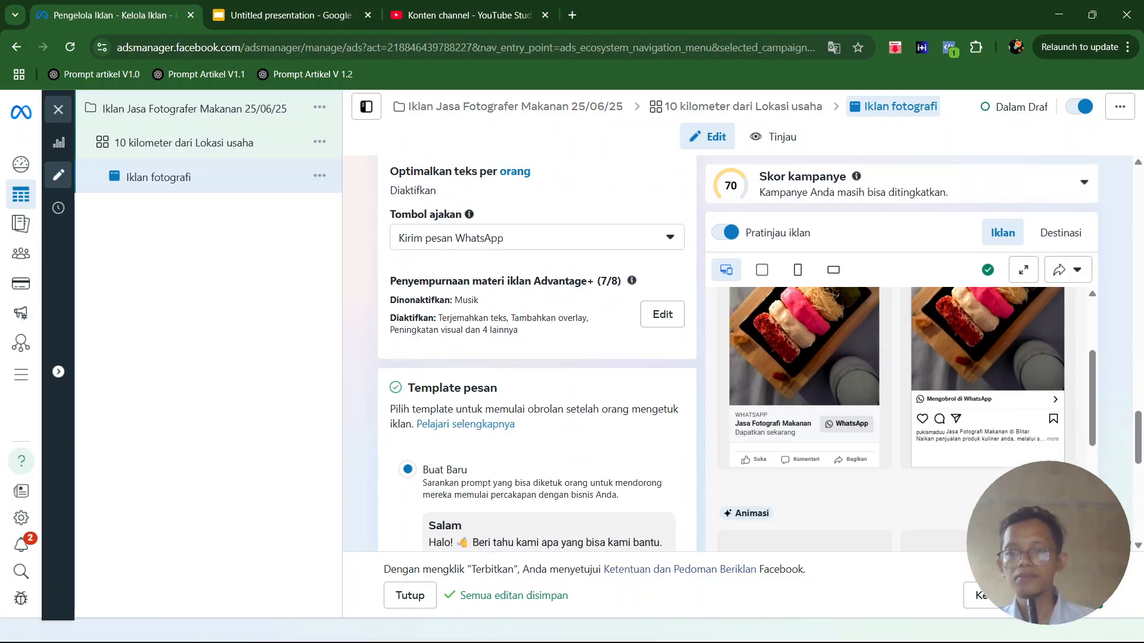
click(1070, 596)
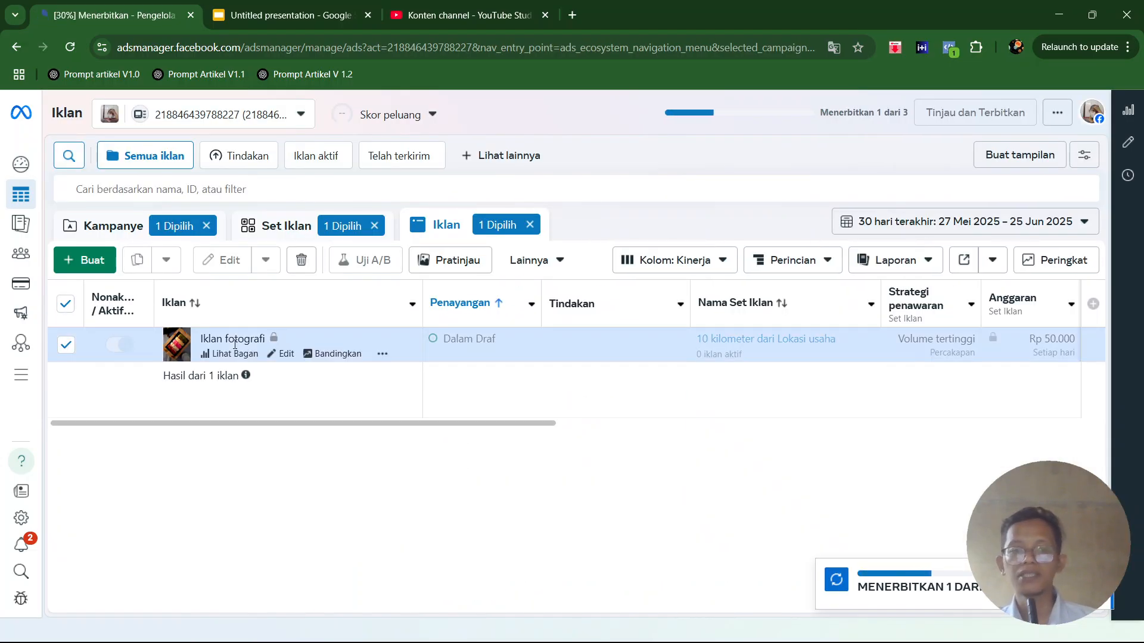